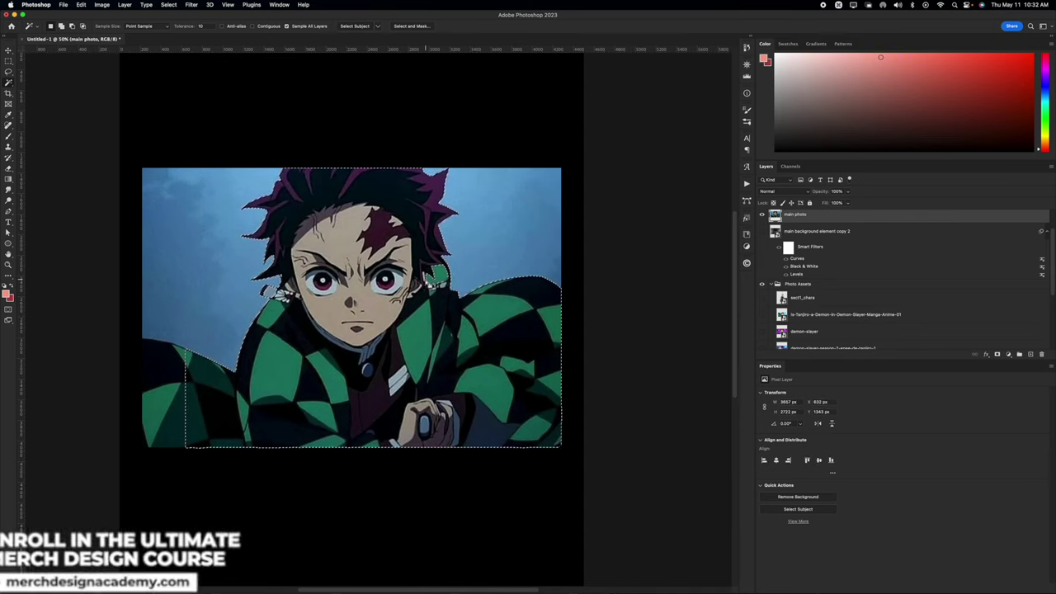
# - Clear the current selection on the main photo and set the Magic Wand tolerance to 25
pyautogui.press('z')
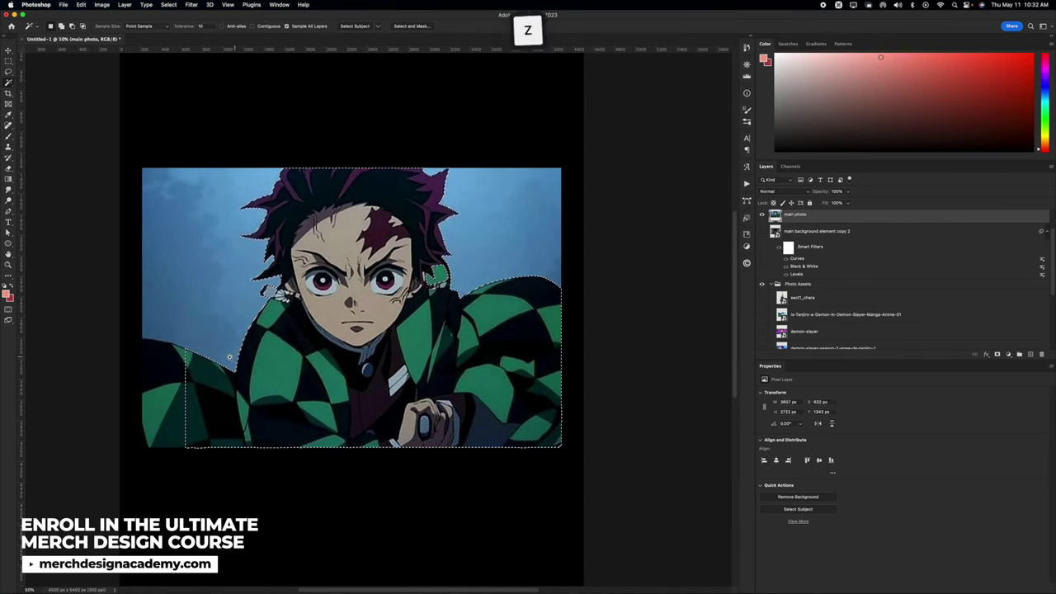
pyautogui.click(230, 357)
pyautogui.click(8, 81)
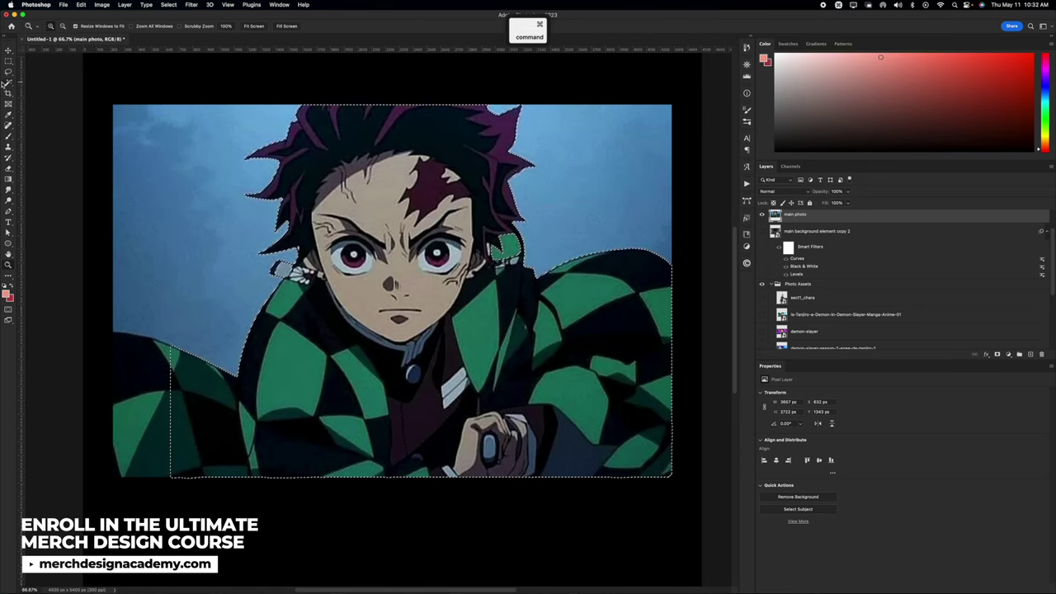
pyautogui.press('cmd+d')
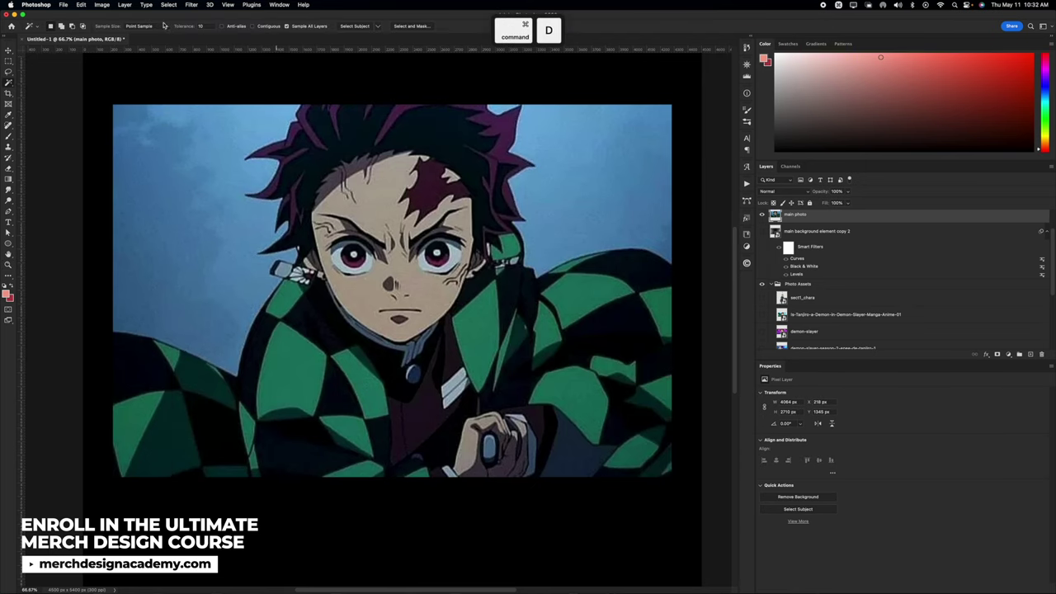
pyautogui.write('25')
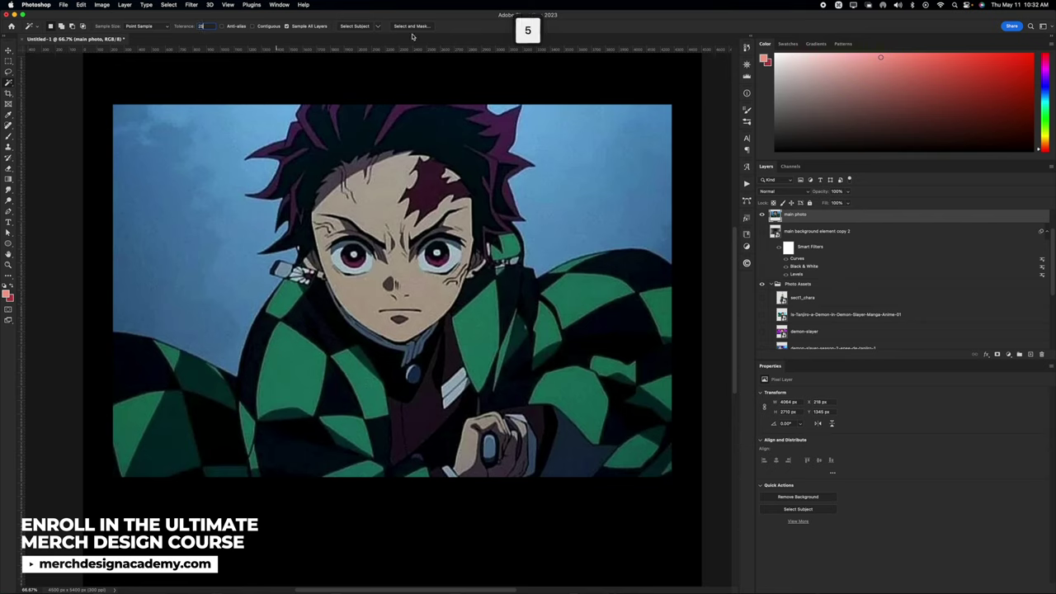
# - Select the character in the main photo automatically with Select Subject, undoing any stray selection change
pyautogui.click(376, 27)
pyautogui.click(385, 37)
pyautogui.click(435, 195)
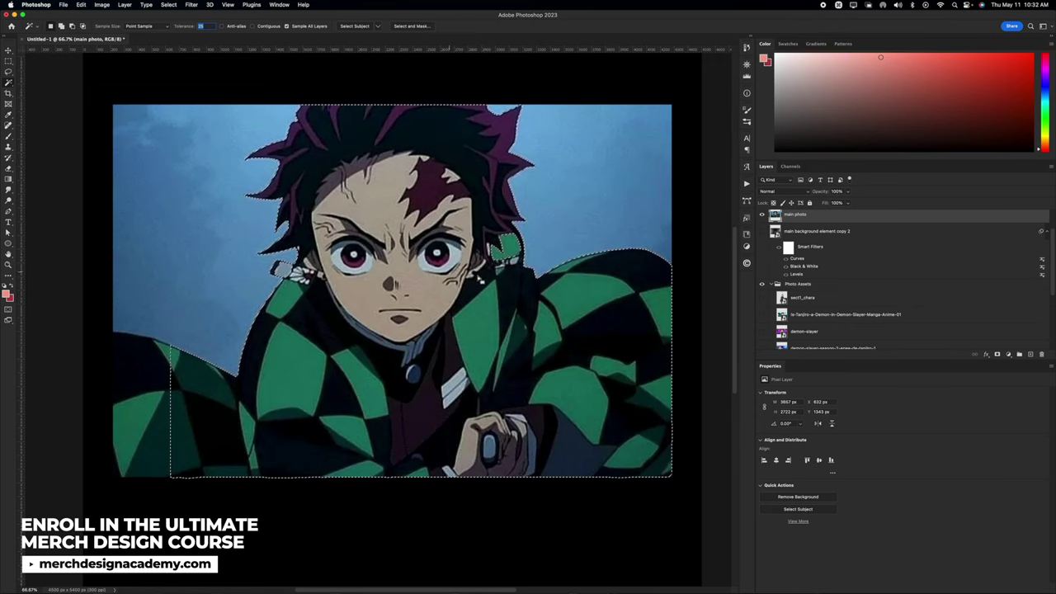
pyautogui.press('super+z')
pyautogui.press('super+z')
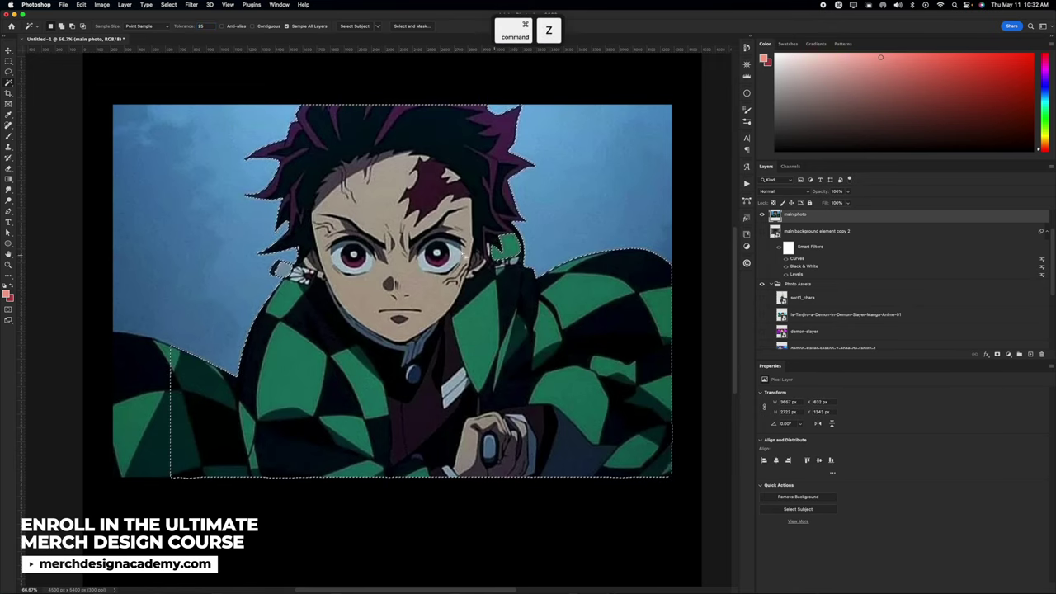
# - Add the whole earring on the left side of the character's face to the selection with the Lasso tool
pyautogui.press('z')
pyautogui.click(273, 269)
pyautogui.click(273, 268)
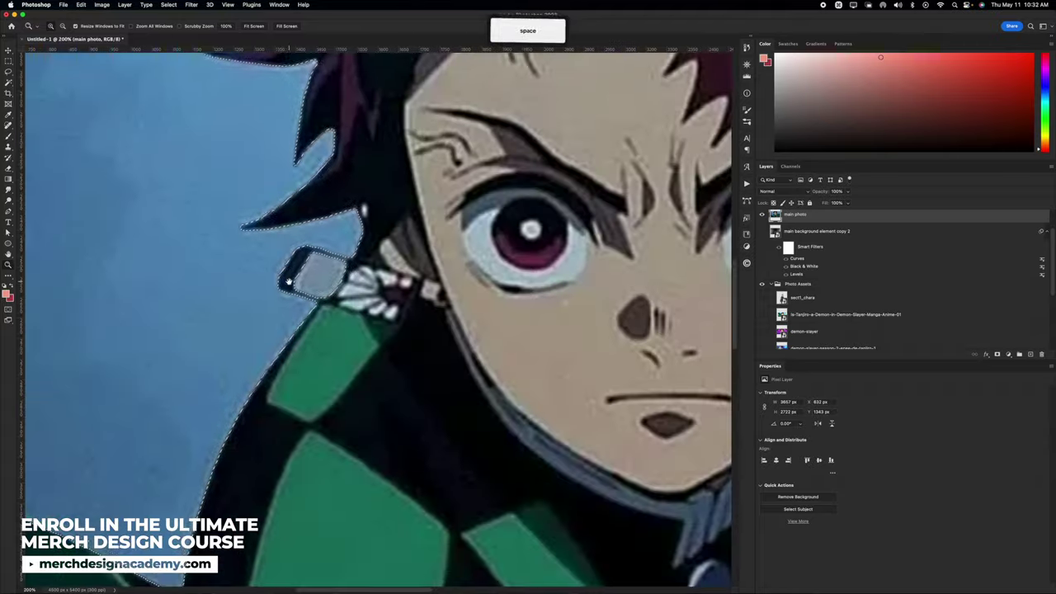
pyautogui.moveTo(273, 268); pyautogui.dragTo(265, 230)
pyautogui.click(8, 72)
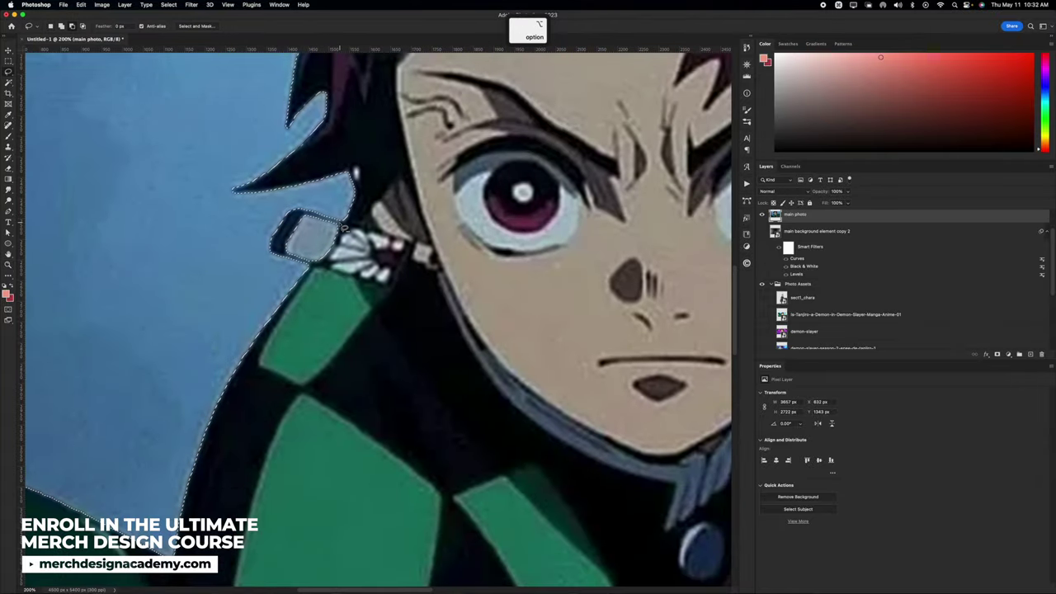
pyautogui.press('shift')
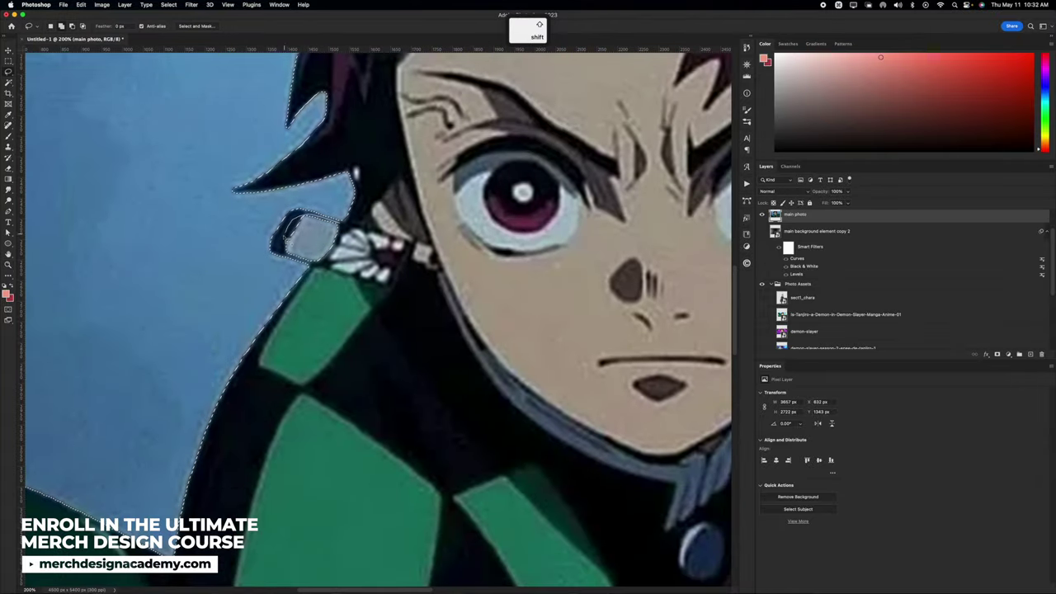
pyautogui.moveTo(293, 258); pyautogui.dragTo(334, 273)
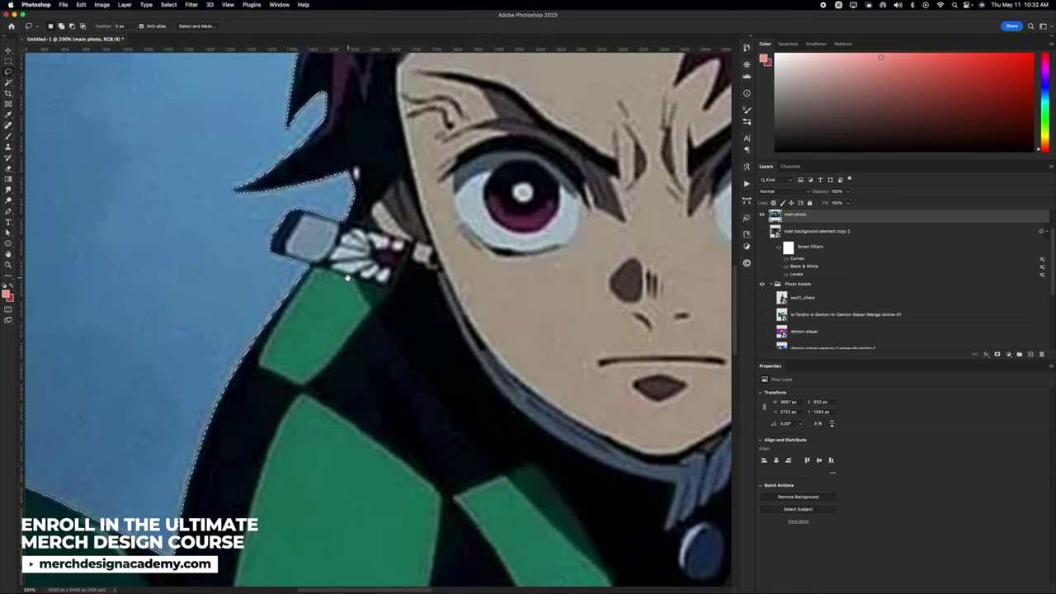
# - Add the unselected checkered sleeve at the photo's left edge to the selection, following its upper outline
pyautogui.moveTo(298, 434); pyautogui.dragTo(431, 203)
pyautogui.moveTo(311, 414); pyautogui.dragTo(566, 396)
pyautogui.press('shift')
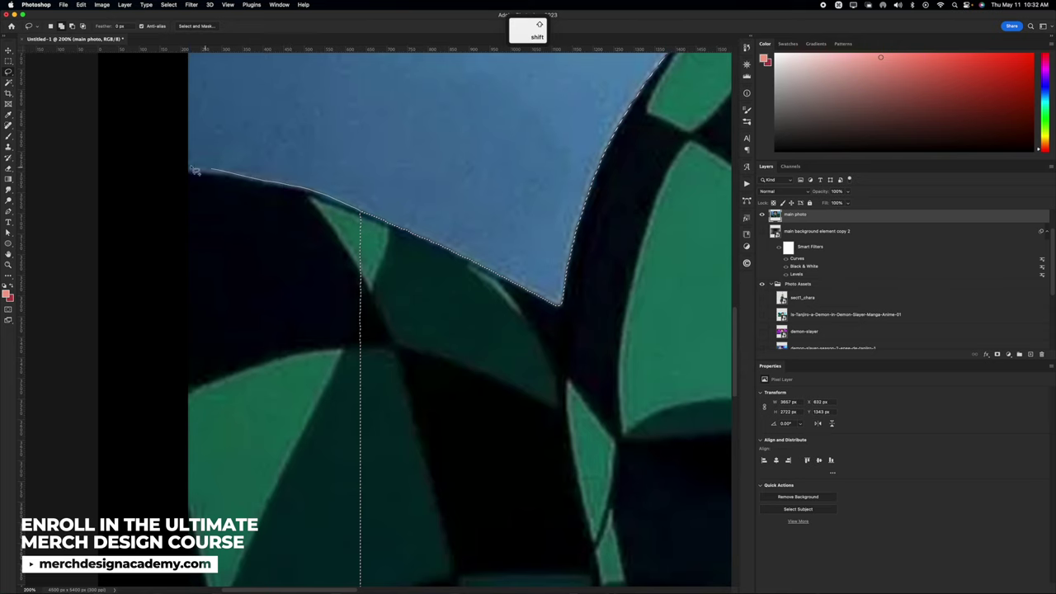
pyautogui.moveTo(191, 167)
pyautogui.mouseDown()
pyautogui.moveTo(197, 433)
pyautogui.moveTo(428, 510)
pyautogui.mouseUp()
# - Add the missed green area around the earring on the right side of the face to the selection
pyautogui.moveTo(536, 450)
pyautogui.mouseDown()
pyautogui.moveTo(490, 330)
pyautogui.moveTo(486, 183)
pyautogui.mouseUp()
pyautogui.moveTo(168, 123)
pyautogui.mouseDown()
pyautogui.moveTo(129, 128)
pyautogui.moveTo(401, 228)
pyautogui.mouseUp()
pyautogui.moveTo(590, 213); pyautogui.dragTo(248, 503)
pyautogui.moveTo(685, 76)
pyautogui.mouseDown()
pyautogui.moveTo(377, 253)
pyautogui.moveTo(216, 235)
pyautogui.mouseUp()
pyautogui.moveTo(347, 211)
pyautogui.mouseDown()
pyautogui.moveTo(311, 352)
pyautogui.moveTo(265, 387)
pyautogui.mouseUp()
pyautogui.press('shift')
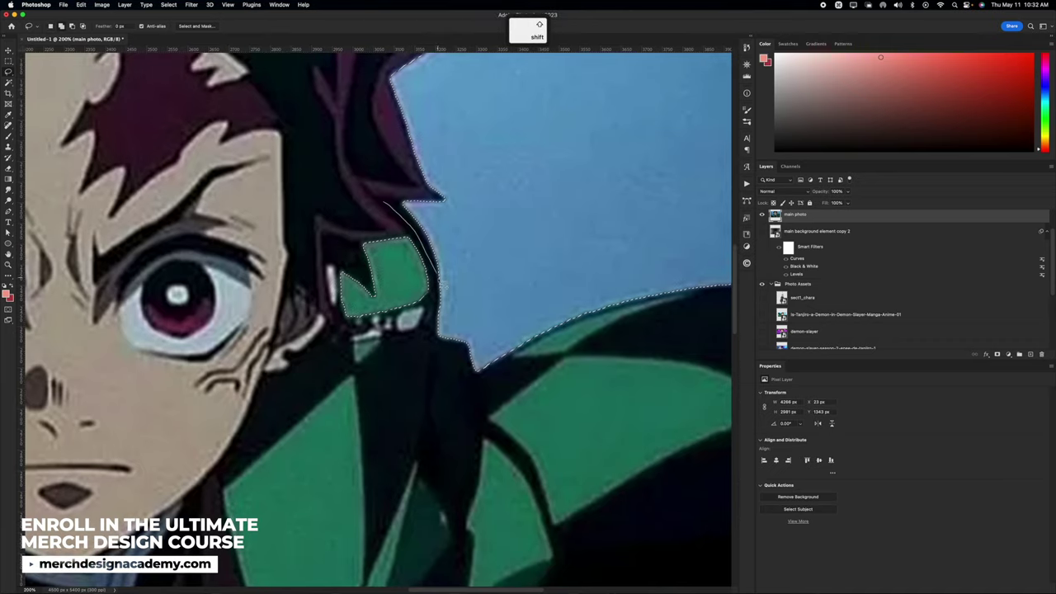
pyautogui.moveTo(425, 348); pyautogui.dragTo(426, 350)
pyautogui.press('alt')
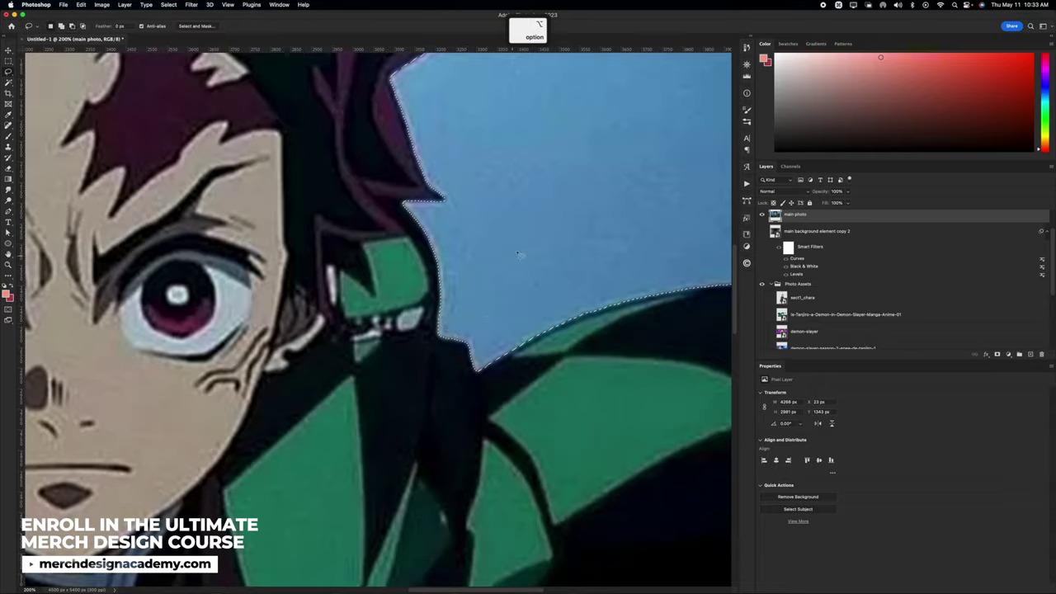
pyautogui.moveTo(519, 208); pyautogui.dragTo(473, 443)
pyautogui.moveTo(390, 282); pyautogui.dragTo(341, 210)
pyautogui.moveTo(627, 569); pyautogui.dragTo(488, 295)
# - Mask the main photo layer with the selection to cut the character out of the blue background
pyautogui.press('z')
pyautogui.keyDown('alt'); pyautogui.click(477, 247); pyautogui.keyUp('alt')
pyautogui.keyDown('alt'); pyautogui.click(477, 248); pyautogui.keyUp('alt')
pyautogui.keyDown('alt'); pyautogui.click(478, 247); pyautogui.keyUp('alt')
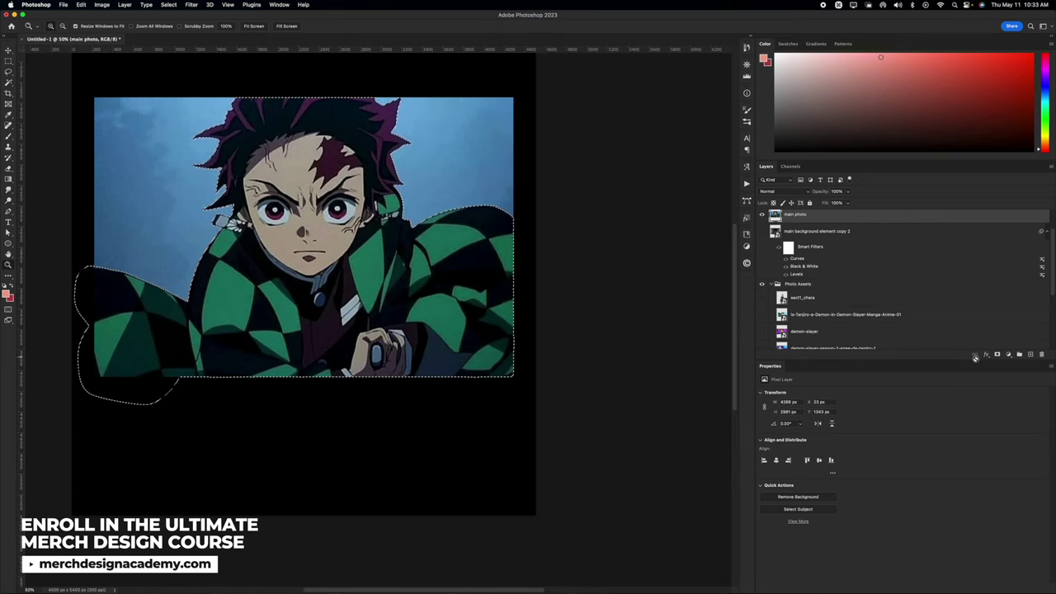
pyautogui.click(996, 353)
pyautogui.press('space')
pyautogui.moveTo(189, 156); pyautogui.dragTo(237, 214)
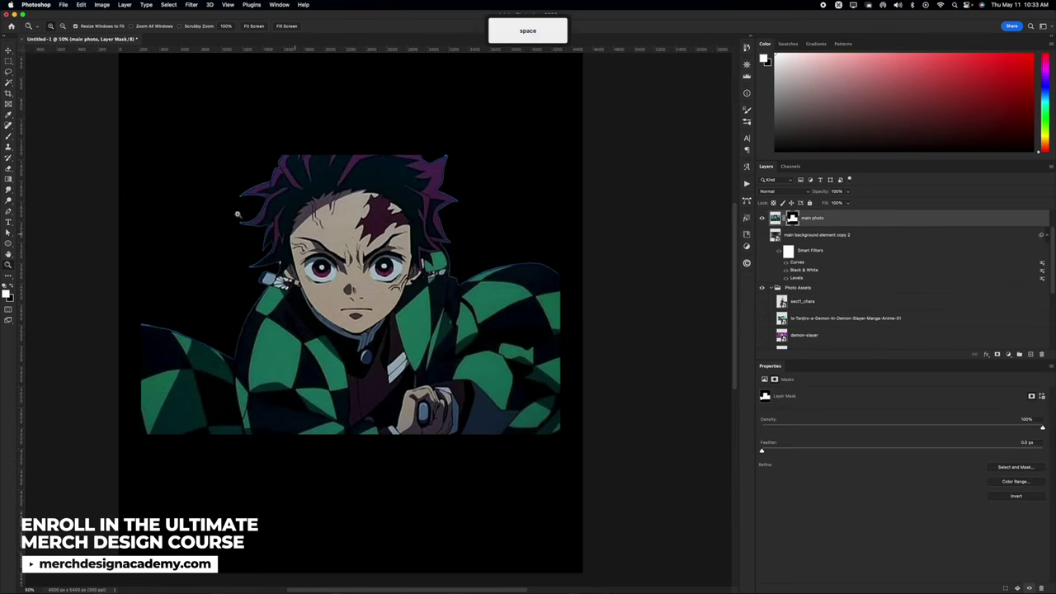
pyautogui.click(9, 51)
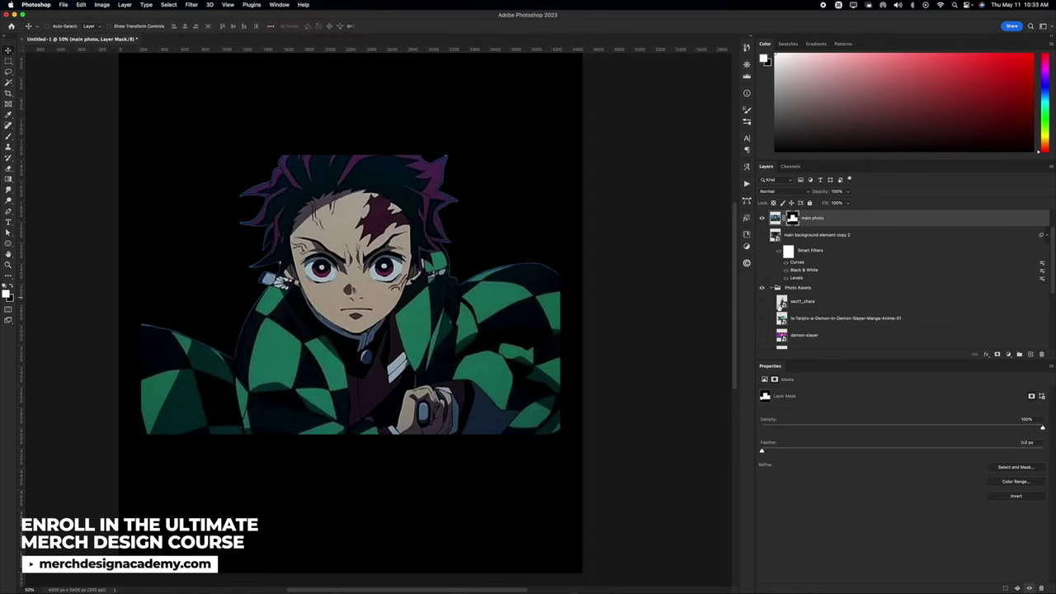
# - Hide the main photo and preview the images in the Photo Assets group one by one to compare them
pyautogui.click(761, 218)
pyautogui.click(762, 318)
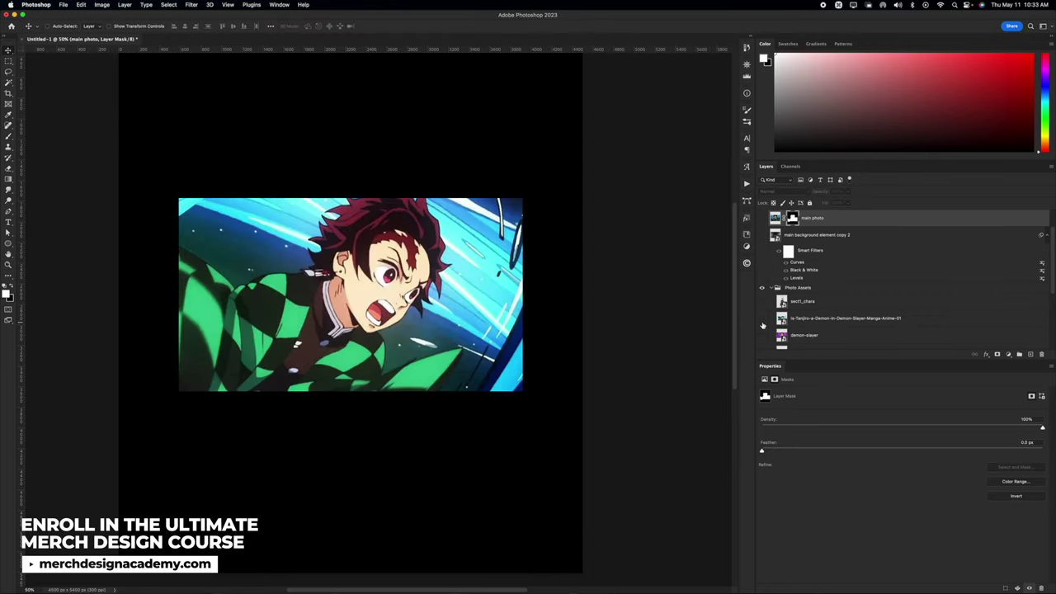
pyautogui.click(763, 318)
pyautogui.click(762, 334)
pyautogui.click(762, 335)
pyautogui.scroll(-2, 762, 335)
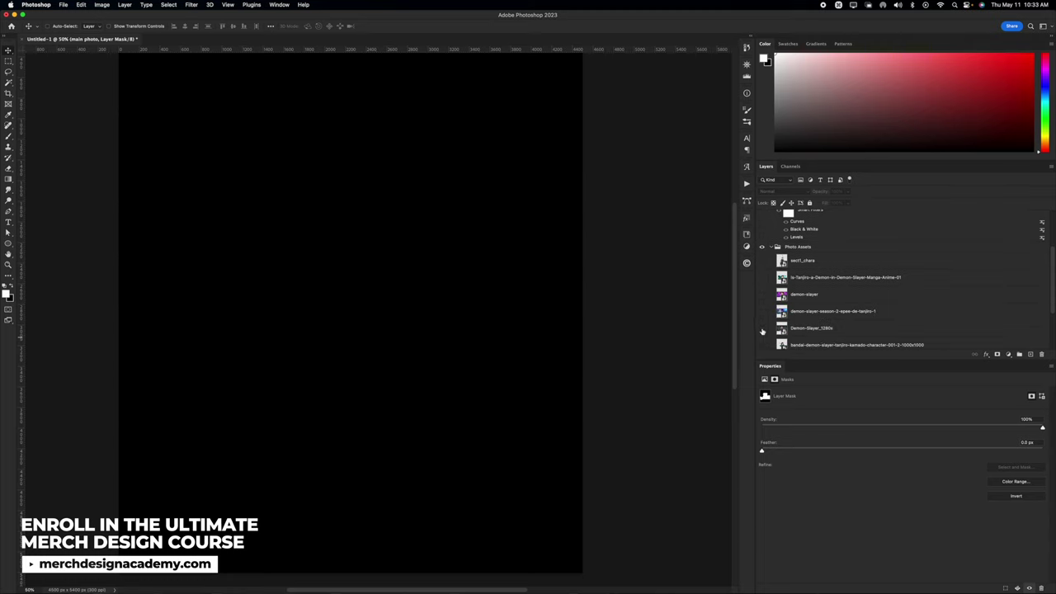
pyautogui.click(762, 330)
pyautogui.click(762, 332)
pyautogui.scroll(-2, 763, 334)
pyautogui.click(762, 331)
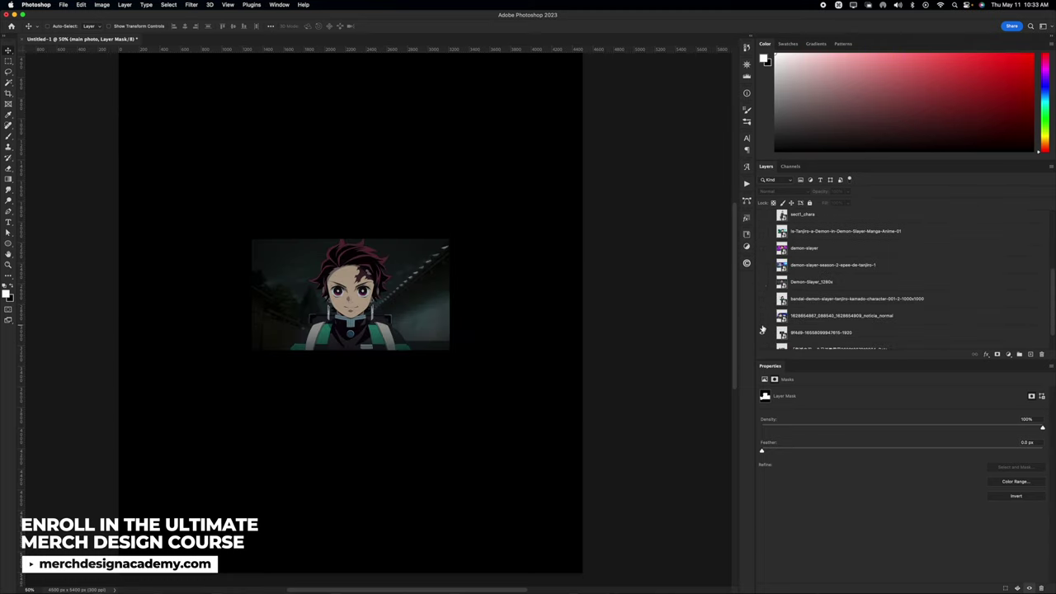
pyautogui.click(762, 331)
pyautogui.click(761, 319)
pyautogui.click(761, 318)
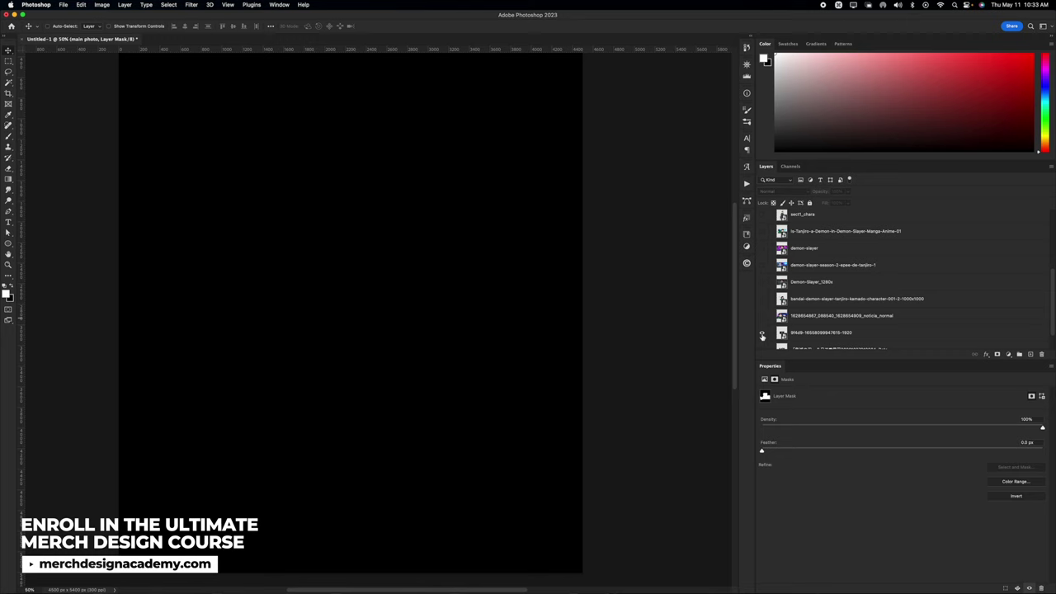
pyautogui.click(762, 338)
pyautogui.scroll(3, 763, 334)
pyautogui.moveTo(802, 180); pyautogui.dragTo(797, 244)
pyautogui.click(761, 269)
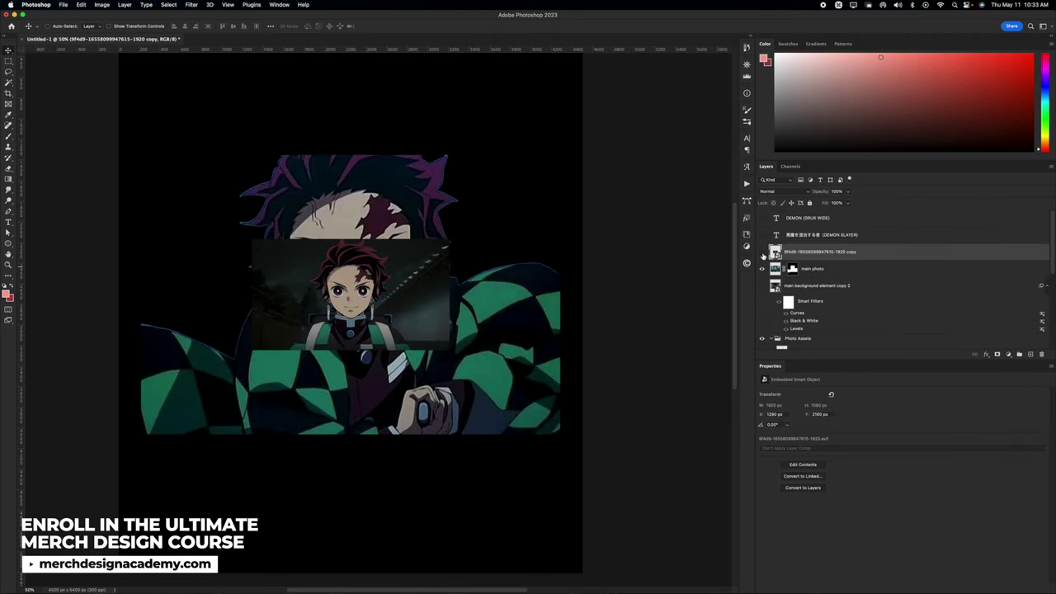
# - Scale the copied front-facing portrait up to about 5108 × 2872 px so it spans the canvas width
pyautogui.press('super+t')
pyautogui.moveTo(450, 236); pyautogui.dragTo(596, 114)
pyautogui.press('Return')
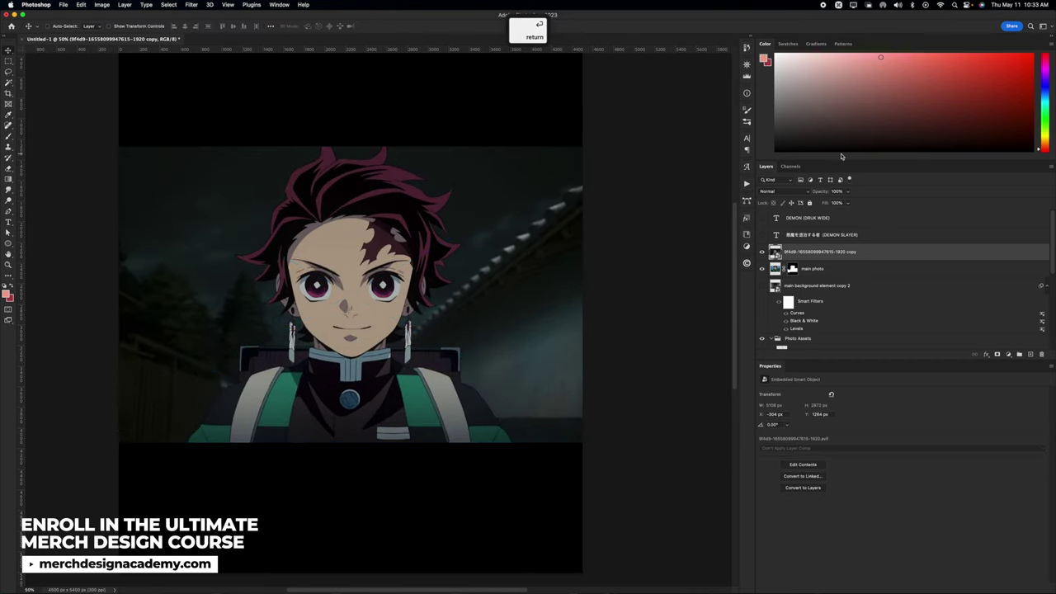
# - Lower the copied portrait's opacity to about 62% and align its face over the main photo's face
pyautogui.click(834, 203)
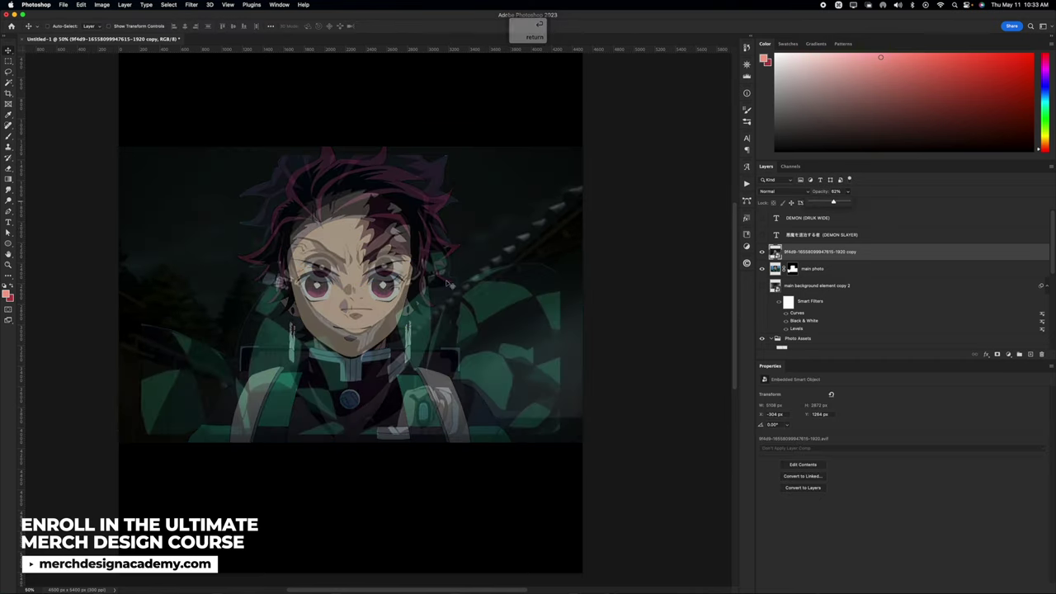
pyautogui.moveTo(445, 284)
pyautogui.mouseDown()
pyautogui.moveTo(446, 240)
pyautogui.moveTo(441, 267)
pyautogui.mouseUp()
pyautogui.press('super+t')
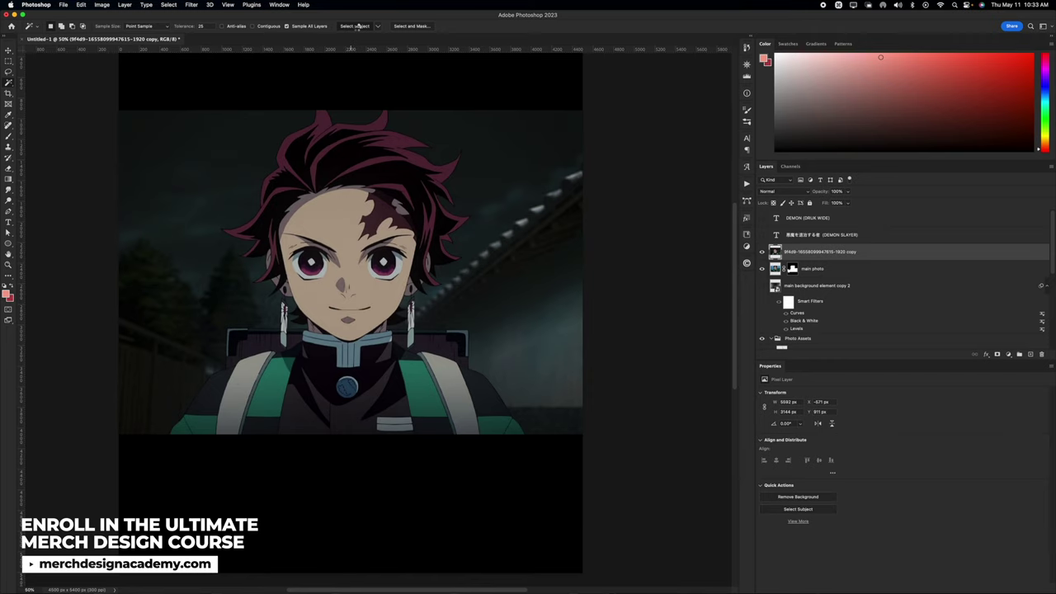
# - Select the subject of the copied portrait and apply a layer mask to remove its background
pyautogui.click(356, 26)
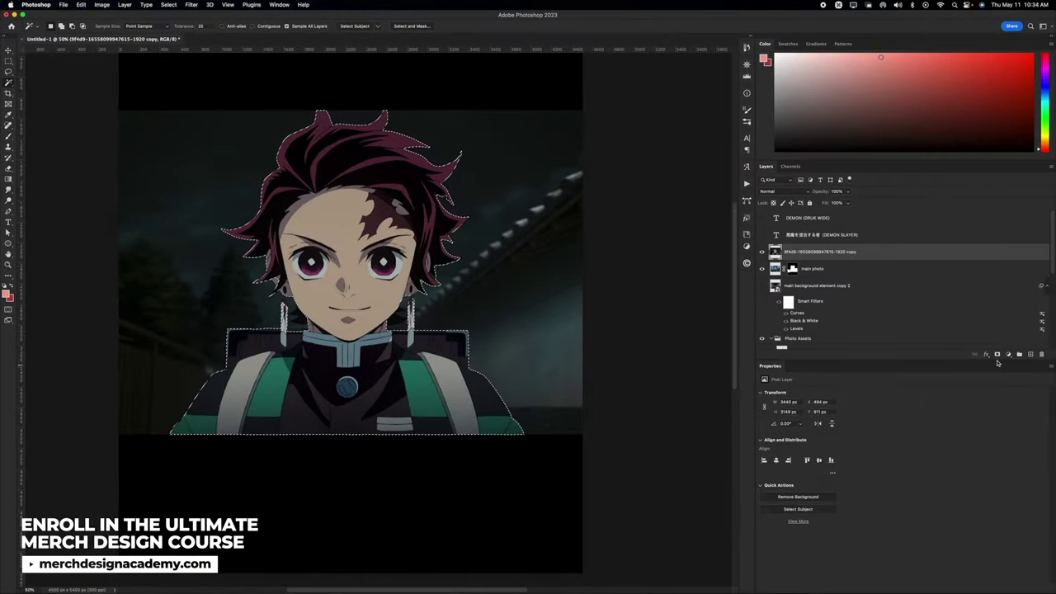
pyautogui.click(996, 355)
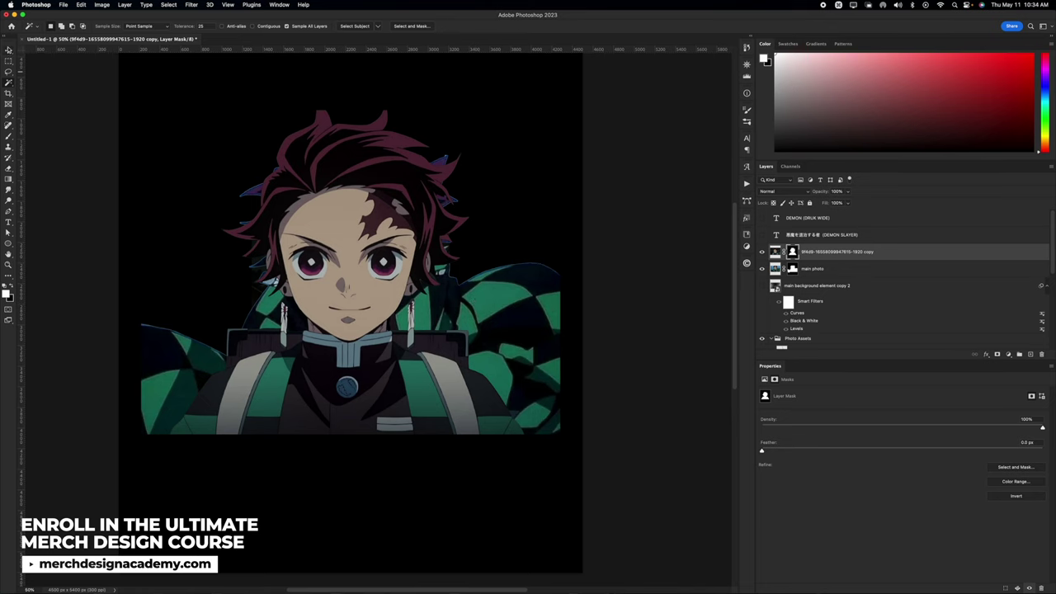
# - Paste the lassoed hair tip in place on a new layer, flip it horizontally and rotate it upright to extend the cut-off tufts
pyautogui.press('z')
pyautogui.click(330, 113)
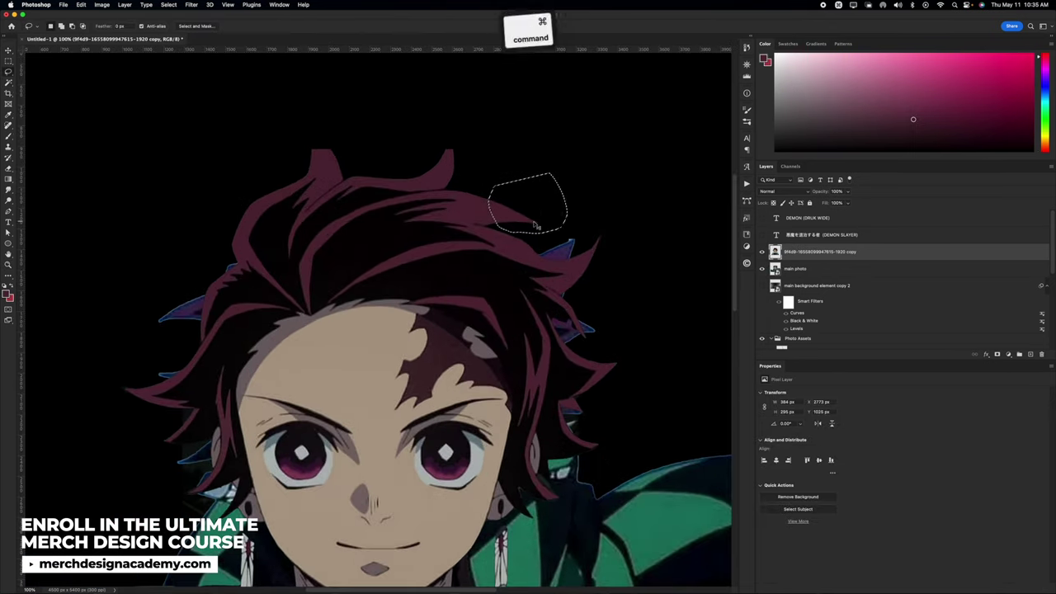
pyautogui.press('super+shift+v')
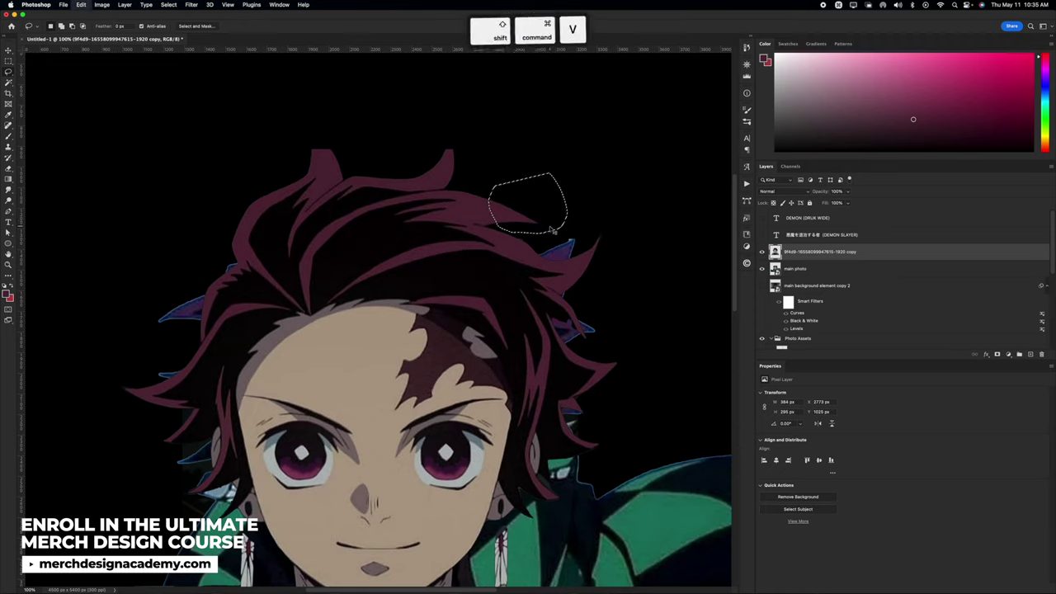
pyautogui.press('super+t')
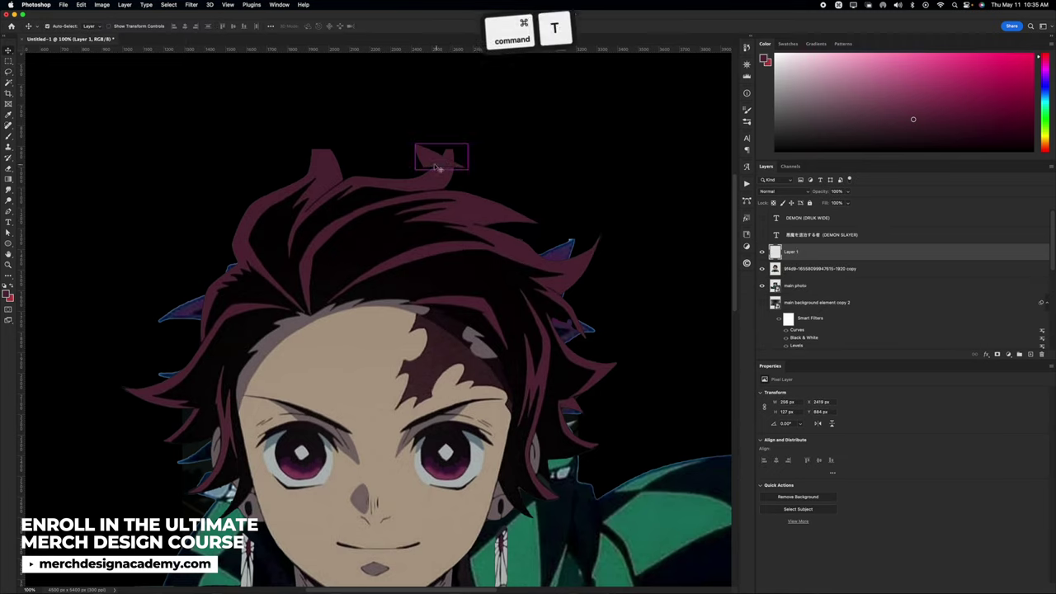
pyautogui.rightClick(425, 160)
pyautogui.click(460, 354)
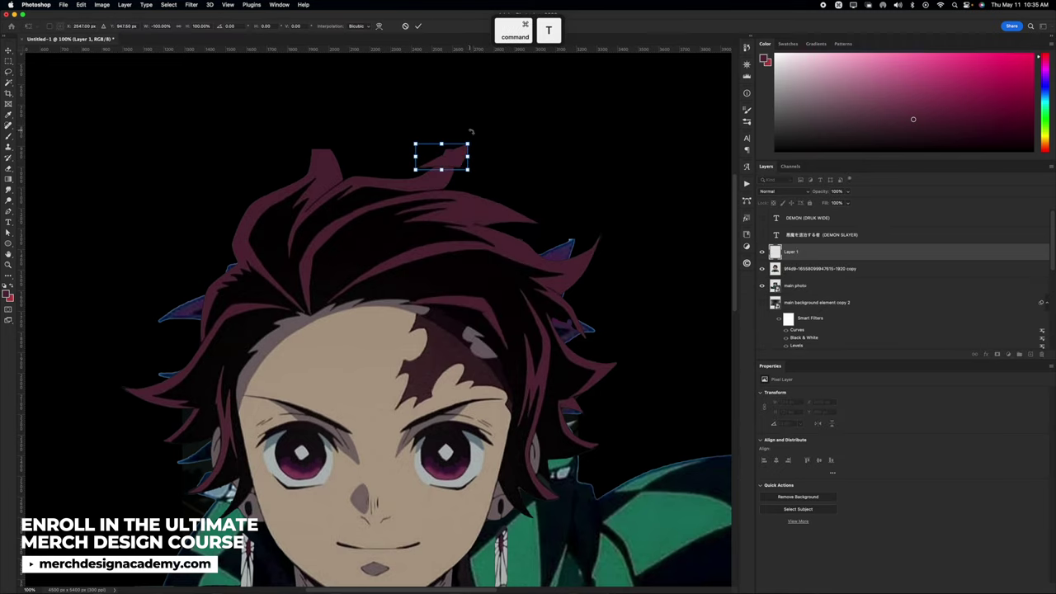
pyautogui.moveTo(471, 130); pyautogui.dragTo(324, 139)
pyautogui.press('Return')
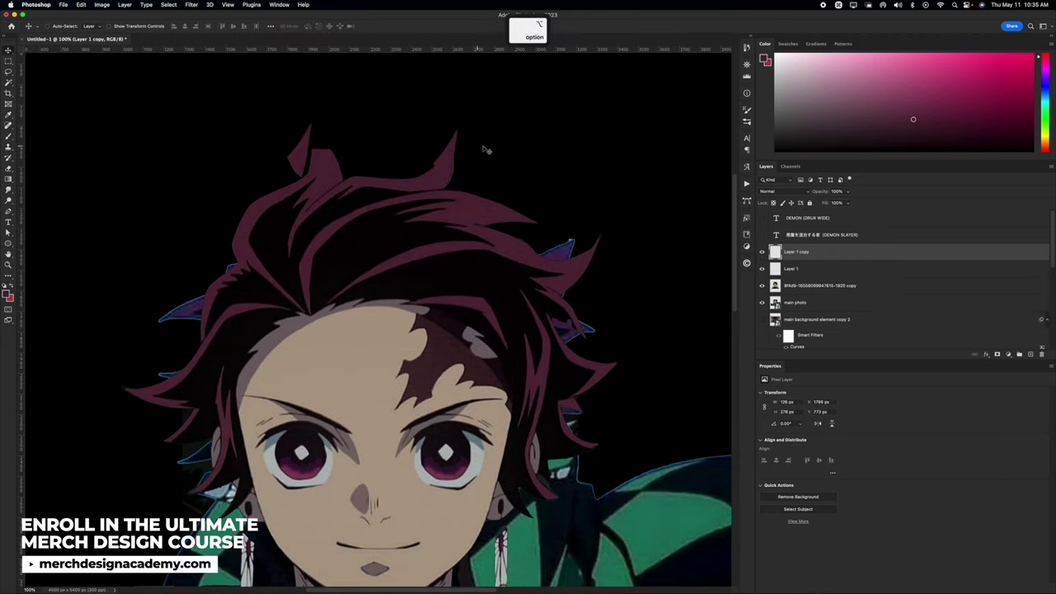
# - Rotate the hair tip on Layer 1 slightly so it lines up with the right tuft
pyautogui.click(818, 271)
pyautogui.press('super+t')
pyautogui.moveTo(472, 125); pyautogui.dragTo(481, 109)
pyautogui.press('Return')
# - Warp the base of the Layer 1 hair tip so it blends into the curve of the right tuft
pyautogui.press('super+t')
pyautogui.rightClick(450, 152)
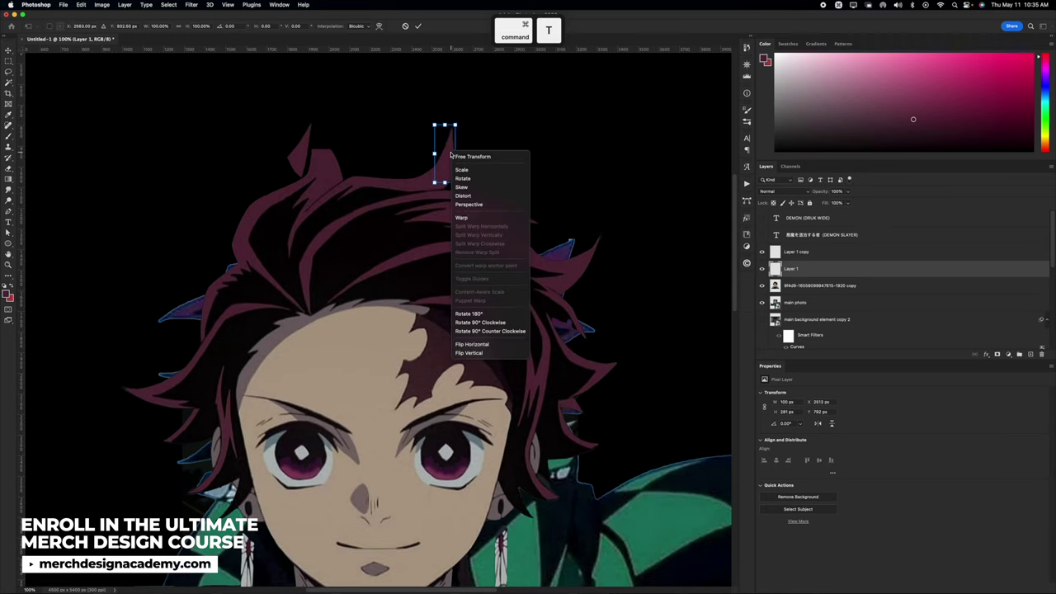
pyautogui.click(469, 218)
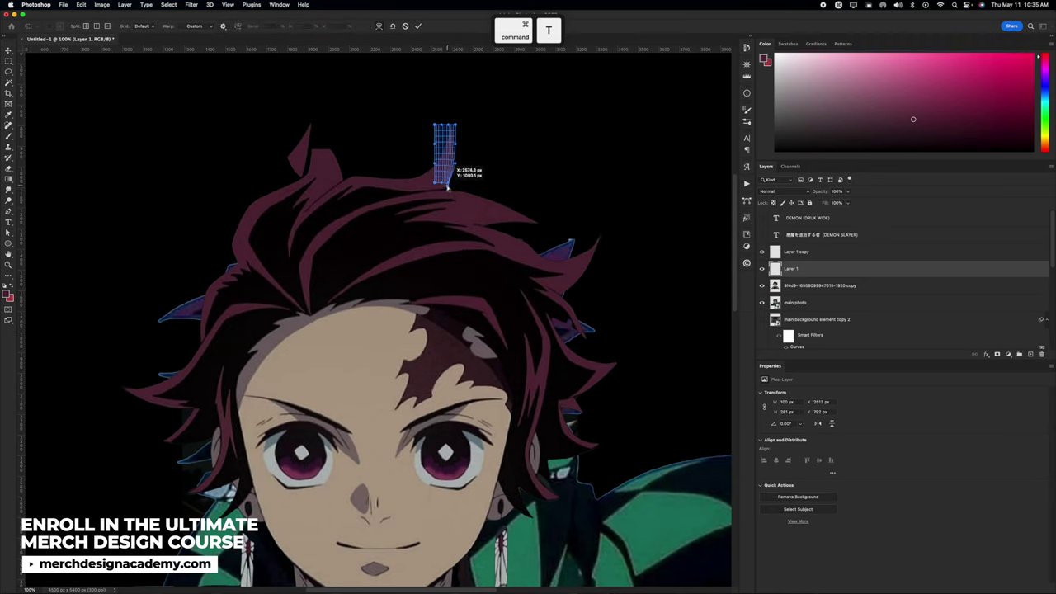
pyautogui.moveTo(448, 188); pyautogui.dragTo(447, 186)
pyautogui.press('Return')
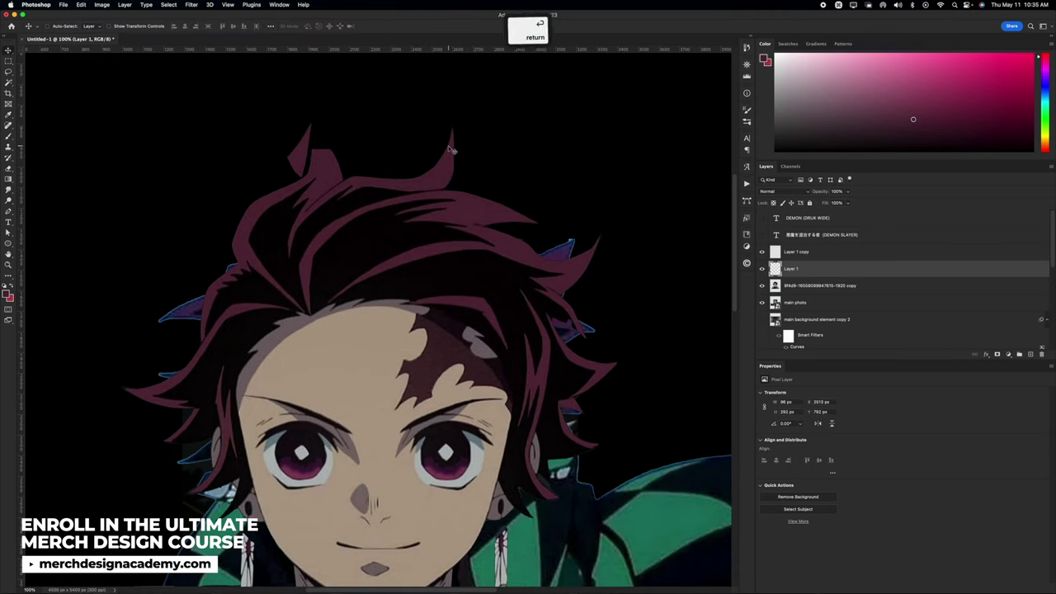
pyautogui.press('z')
pyautogui.click(450, 150)
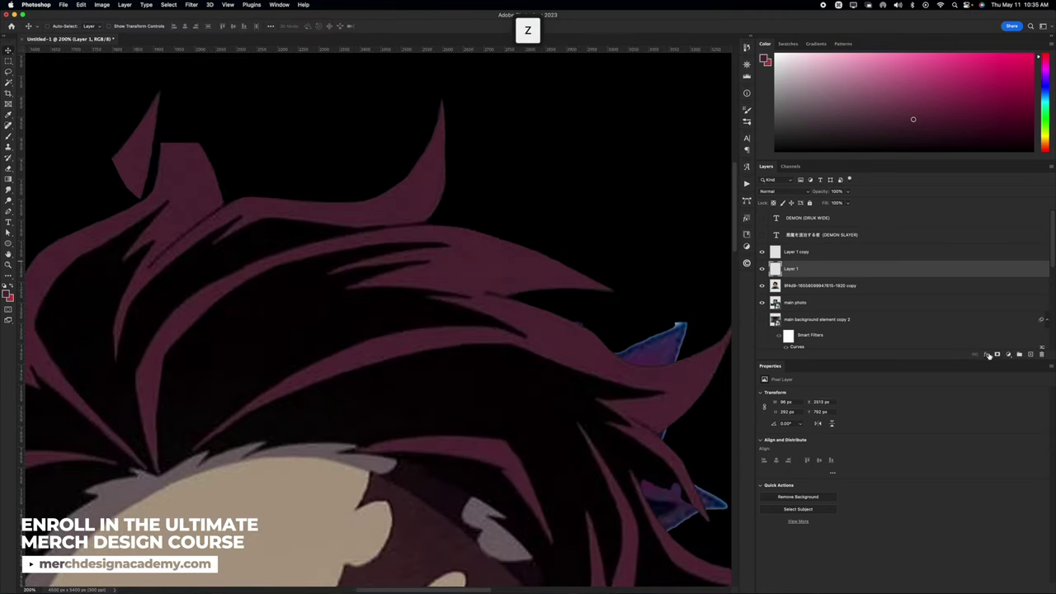
# - Add a layer mask to the Layer 1 hair tip and paint out its overlapping base with a smaller black brush
pyautogui.click(989, 355)
pyautogui.press('b')
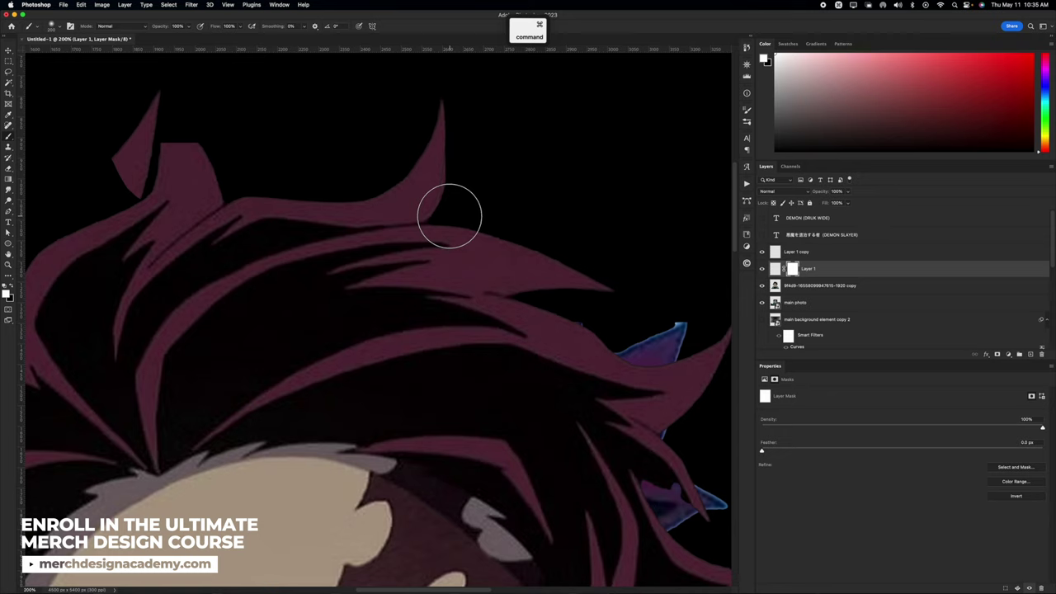
pyautogui.press('[')
pyautogui.press('[')
pyautogui.press('[')
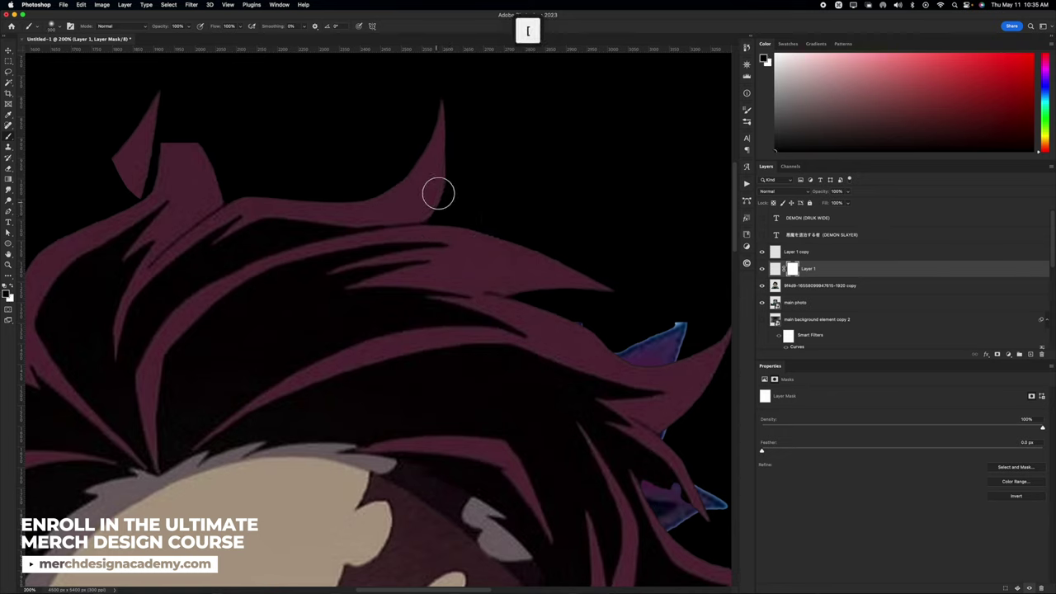
pyautogui.press('[')
pyautogui.press('[')
pyautogui.moveTo(343, 195); pyautogui.dragTo(334, 227)
pyautogui.click(9, 50)
pyautogui.moveTo(422, 149); pyautogui.dragTo(423, 155)
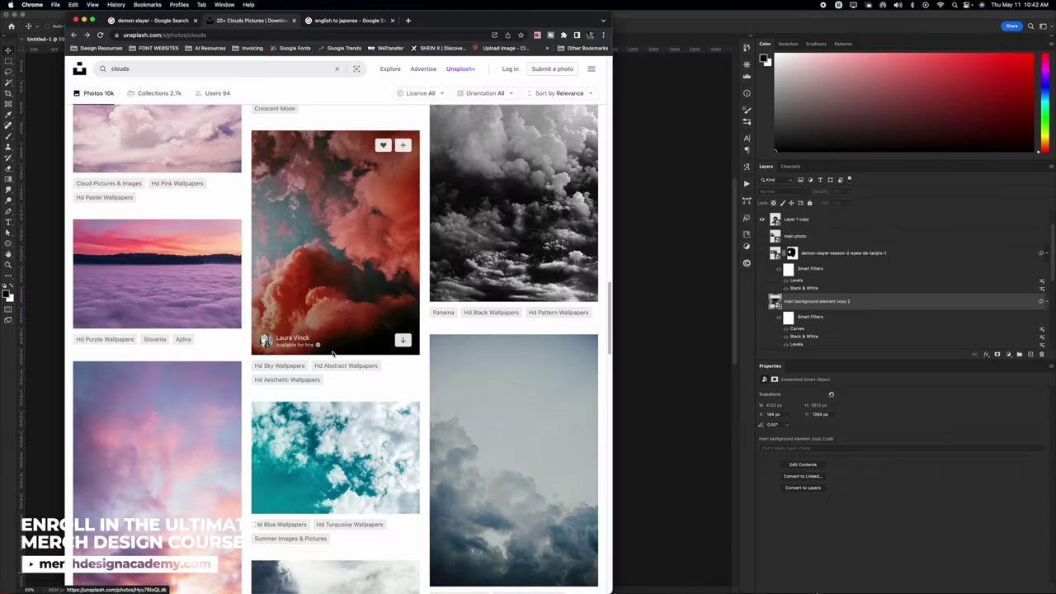
# - Open the black-and-white cumulus clouds photo from the Unsplash clouds results, enlarge it and copy the image
pyautogui.click(495, 213)
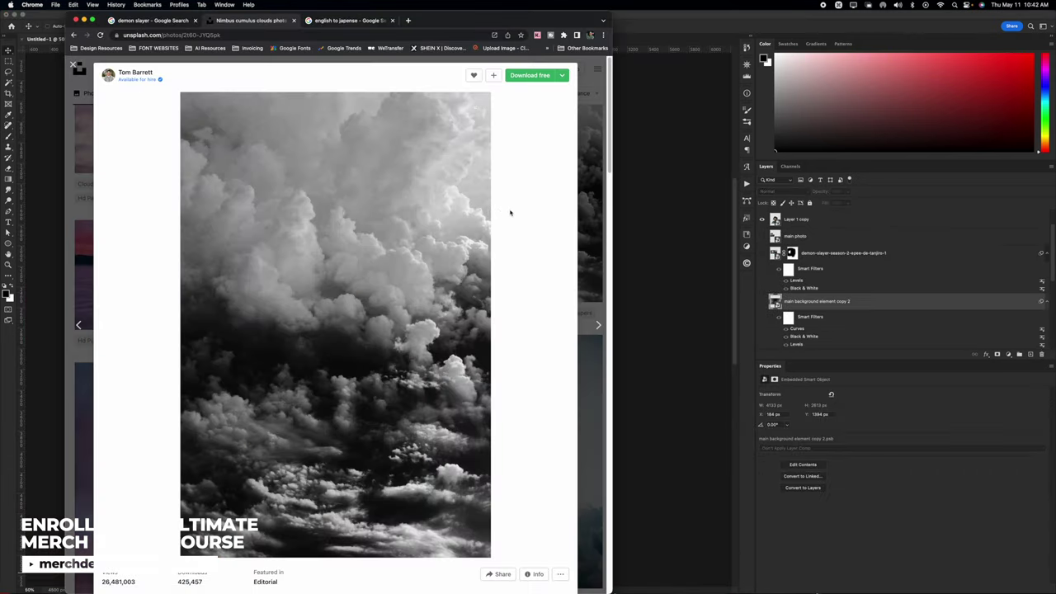
pyautogui.rightClick(349, 284)
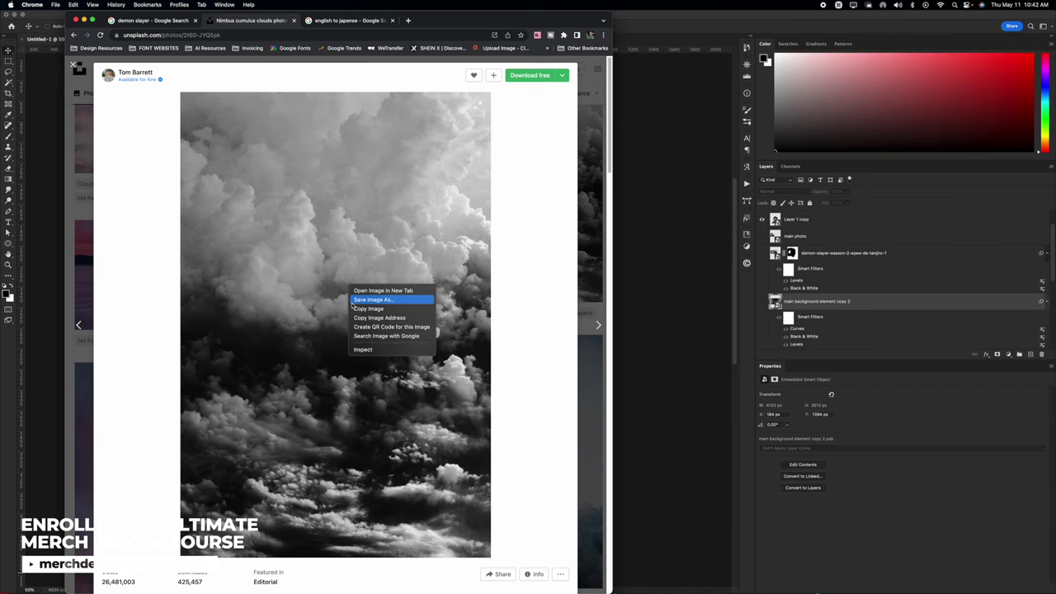
pyautogui.click(349, 282)
pyautogui.rightClick(349, 283)
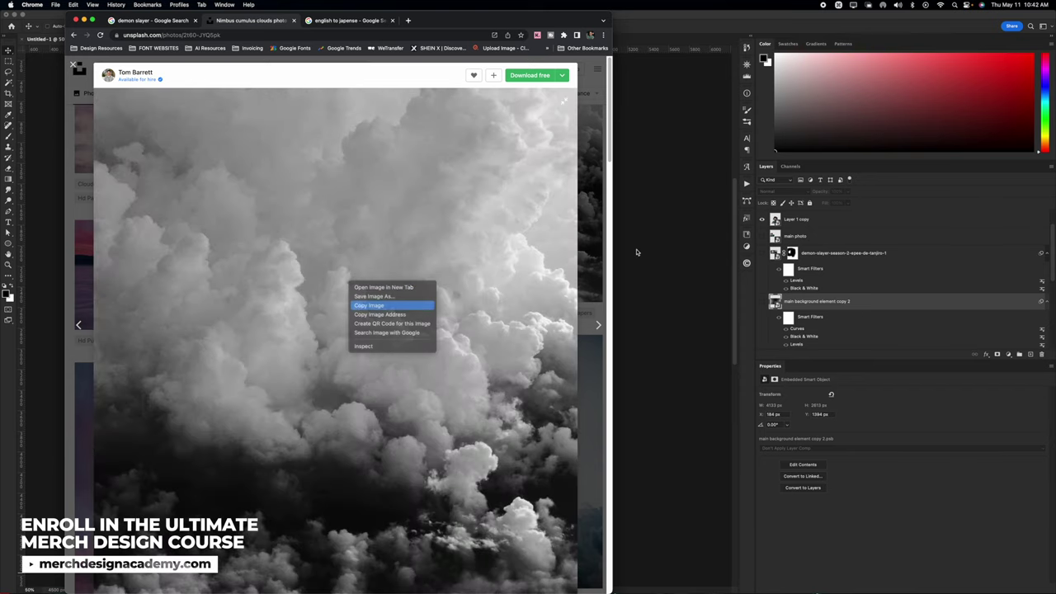
pyautogui.click(368, 305)
# - Switch to Photoshop, paste the copied cloud photo into the design, position it and rotate it sideways
pyautogui.press('super+Tab')
pyautogui.press('super+v')
pyautogui.moveTo(415, 300); pyautogui.dragTo(366, 245)
pyautogui.press('super+t')
pyautogui.moveTo(416, 194)
pyautogui.mouseDown()
pyautogui.moveTo(418, 163)
pyautogui.moveTo(189, 165)
pyautogui.moveTo(260, 166)
pyautogui.mouseUp()
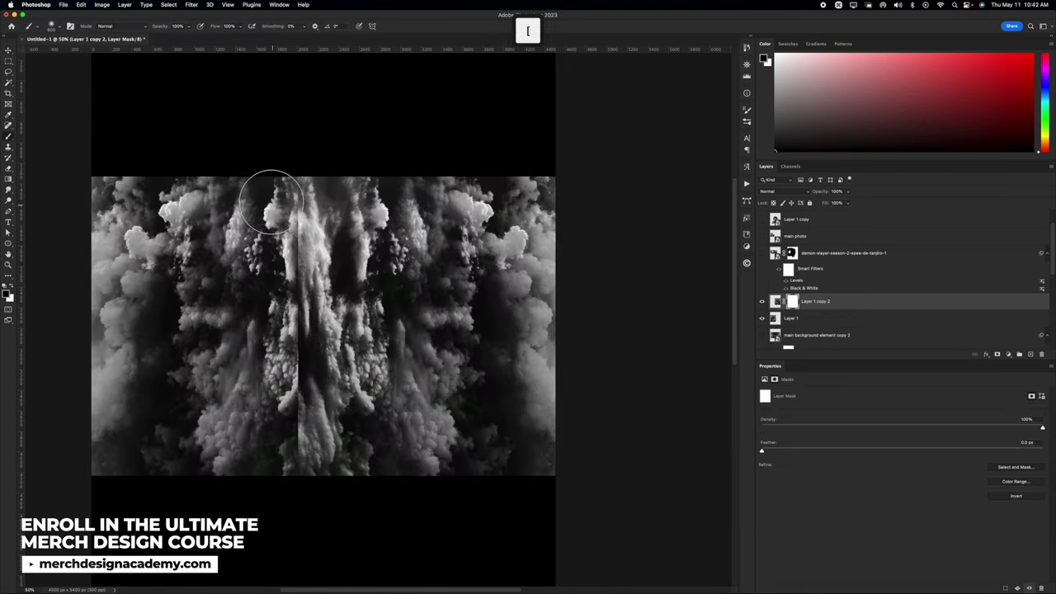
# - Mask out the centre seam of the mirrored cloud copy and combine both cloud layers into one smart object
pyautogui.moveTo(284, 156)
pyautogui.mouseDown()
pyautogui.moveTo(253, 580)
pyautogui.moveTo(276, 528)
pyautogui.mouseUp()
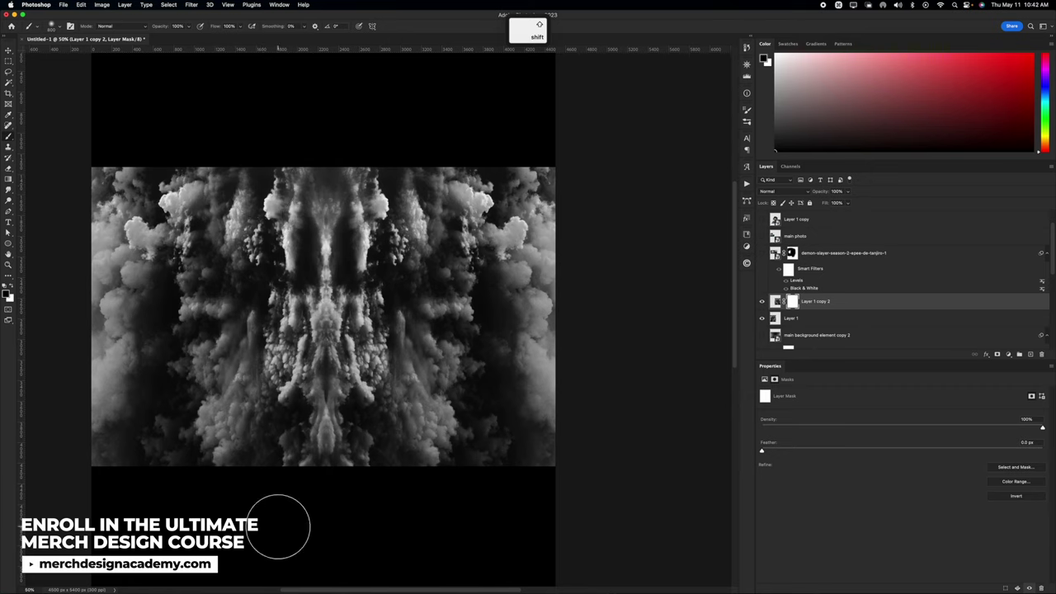
pyautogui.keyDown('shift'); pyautogui.click(819, 323); pyautogui.keyUp('shift')
pyautogui.rightClick(819, 323)
pyautogui.click(854, 310)
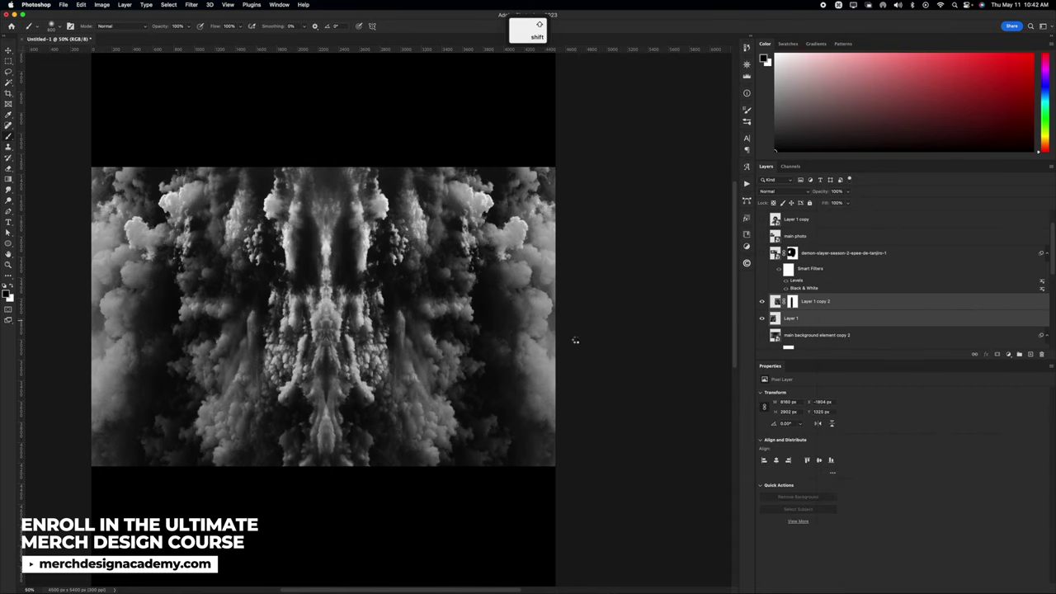
# - Show the Layer 1 copy portrait, quick-select the outer clouds on its right side and hide them with an inverted layer mask
pyautogui.click(761, 220)
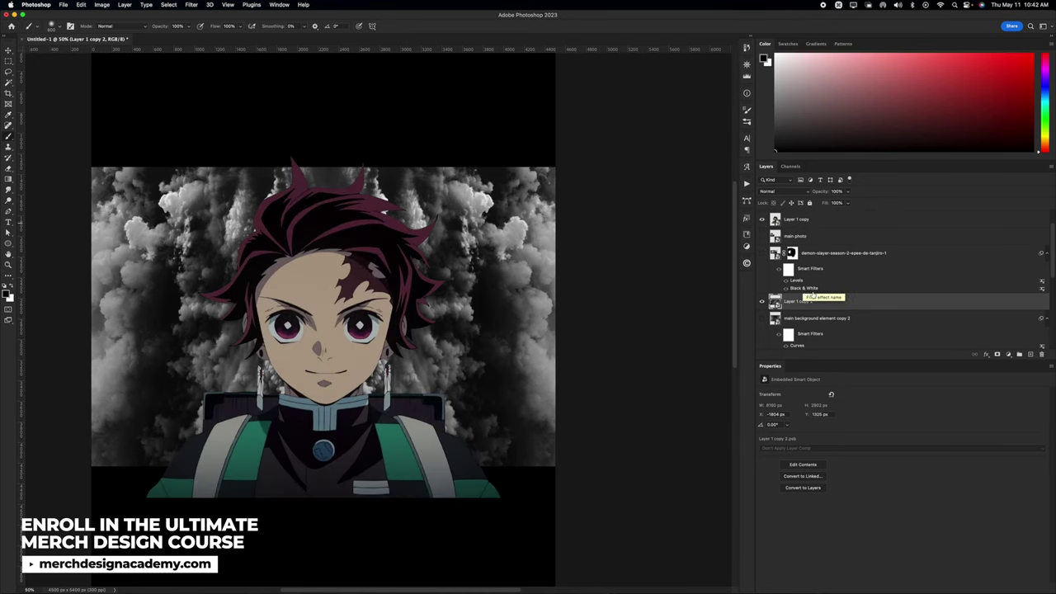
pyautogui.click(762, 302)
pyautogui.click(8, 83)
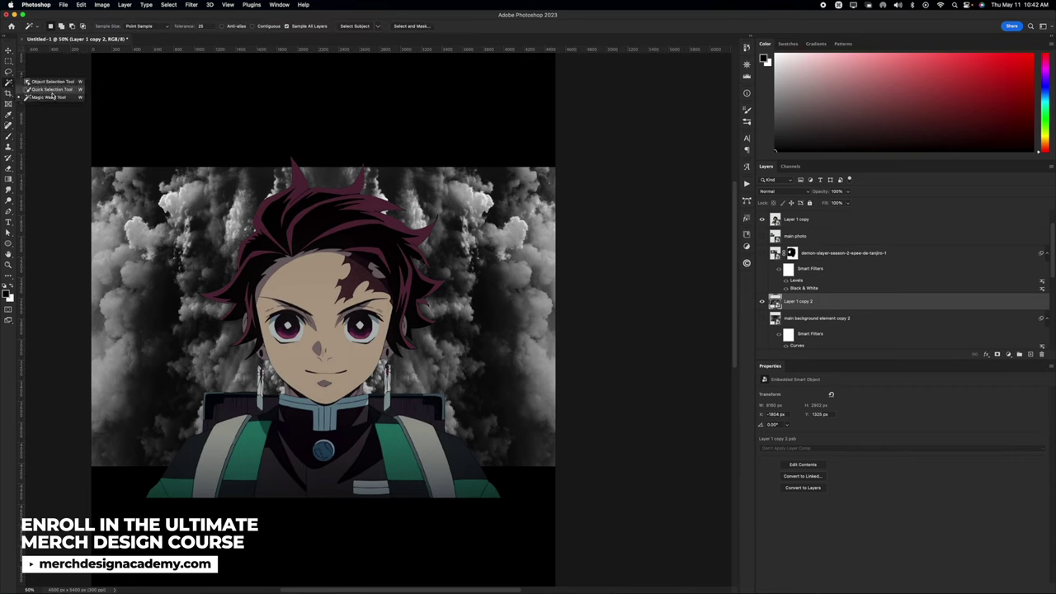
pyautogui.moveTo(518, 155); pyautogui.dragTo(517, 423)
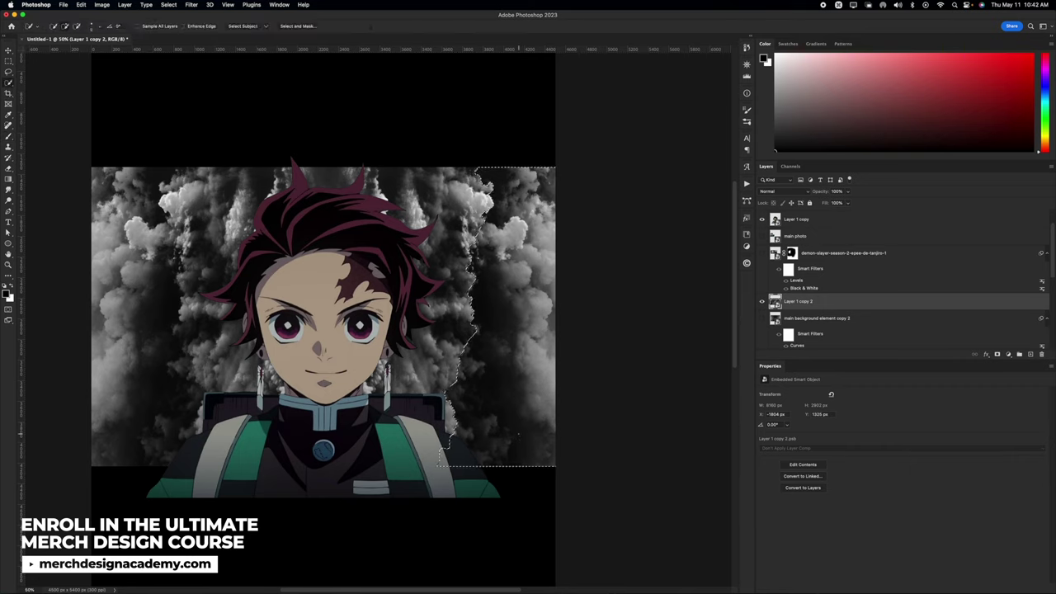
pyautogui.press('BackSpace')
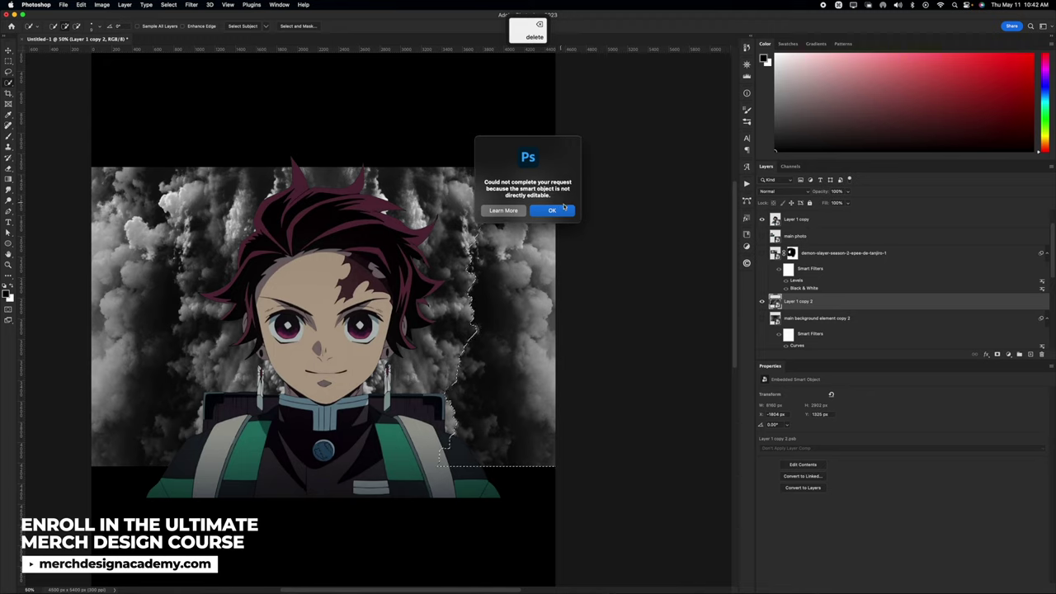
pyautogui.click(564, 208)
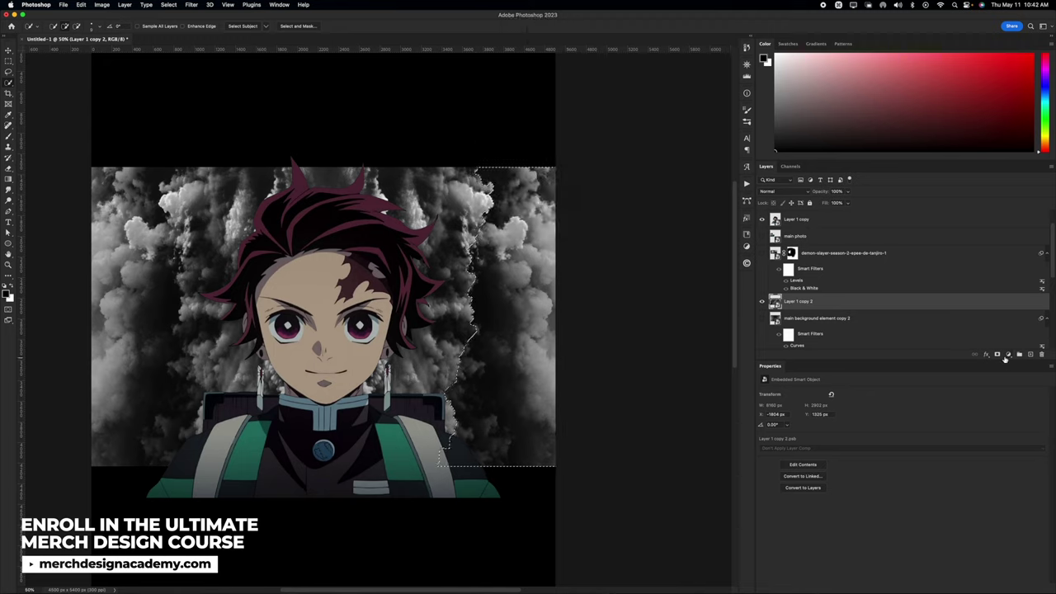
pyautogui.click(996, 354)
pyautogui.press('super+i')
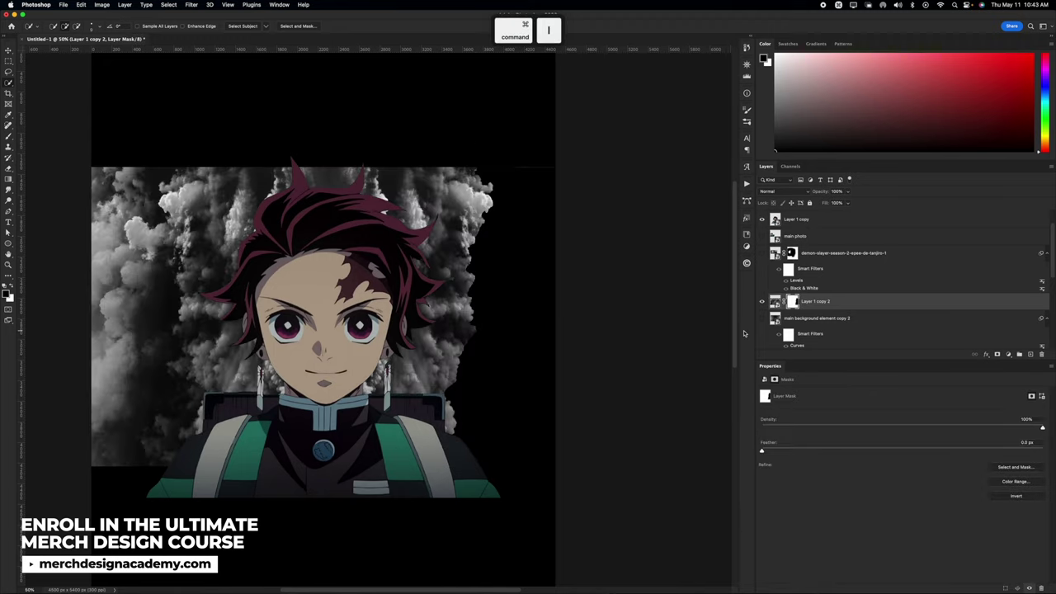
# - Reduce the brush size for touching up the mask edges of the Layer 1 copy 2 clouds
pyautogui.press('b')
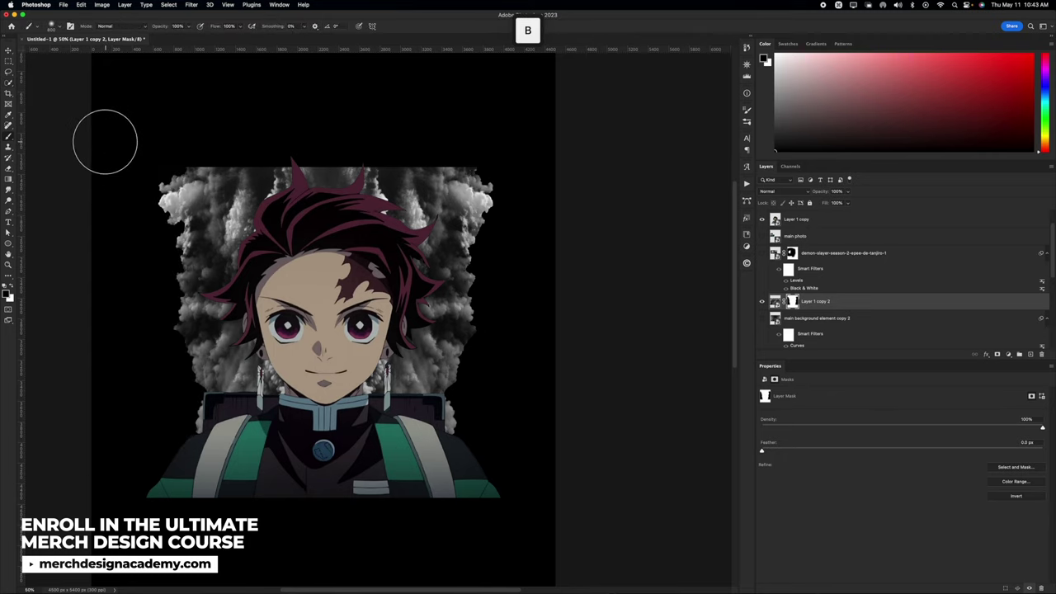
pyautogui.press('[')
pyautogui.press('[')
pyautogui.press('[')
pyautogui.press('[')
pyautogui.press('[')
pyautogui.press('[')
pyautogui.press('[')
pyautogui.press('[')
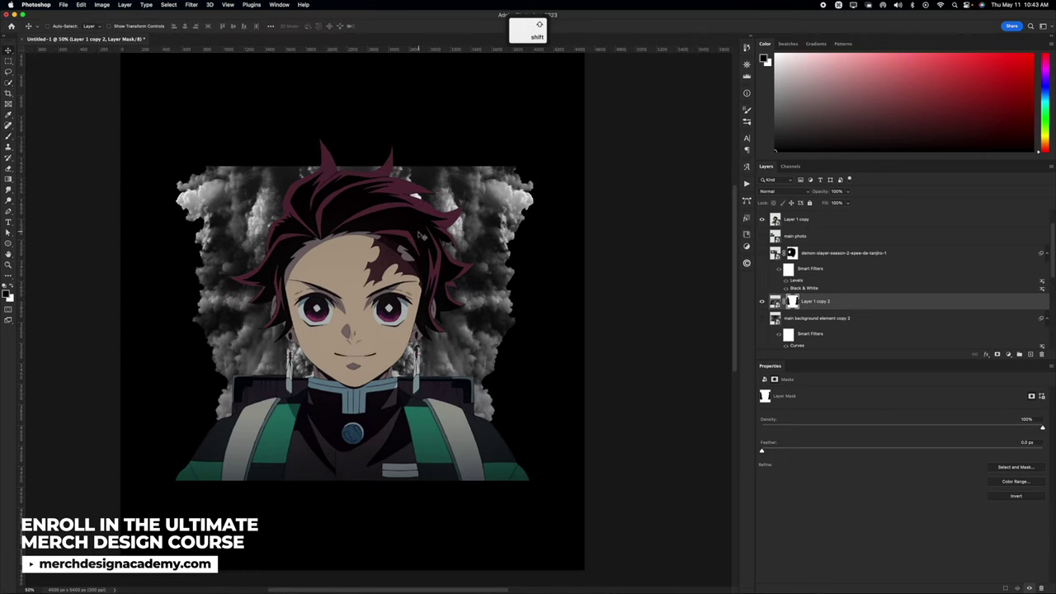
# - Duplicate the masked cloud layer upward and rotate the copy about 134.47° behind the character's hair
pyautogui.moveTo(417, 262); pyautogui.dragTo(409, 199)
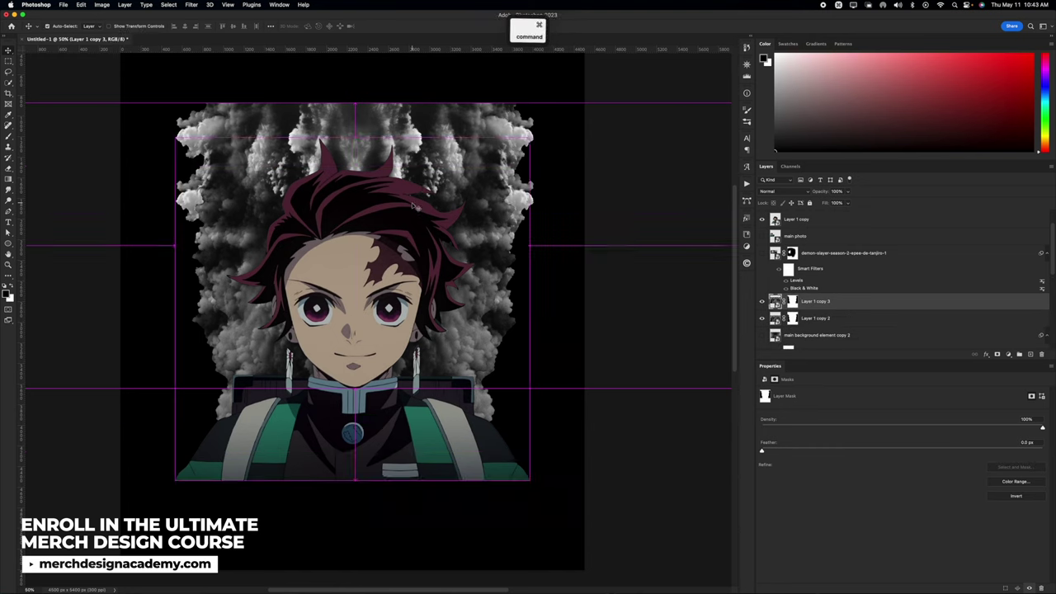
pyautogui.press('super+t')
pyautogui.rightClick(393, 174)
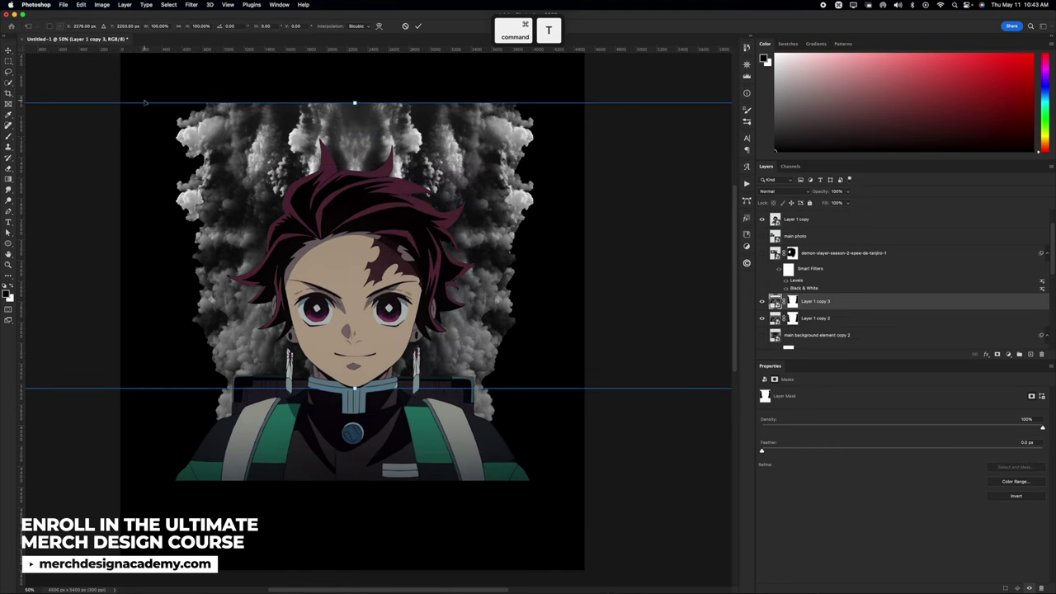
pyautogui.moveTo(146, 95); pyautogui.dragTo(505, 156)
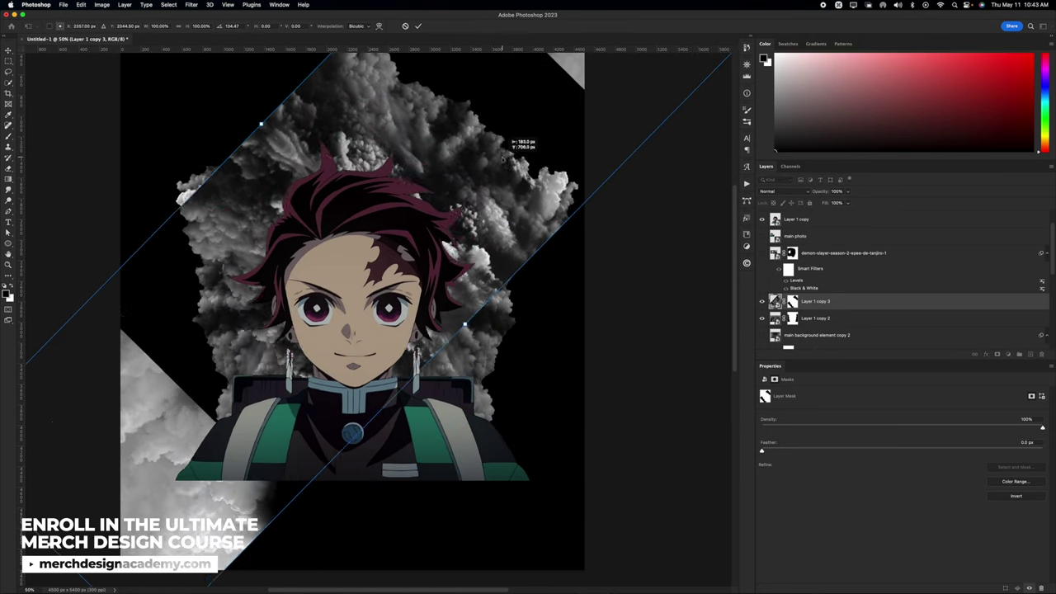
pyautogui.press('Return')
pyautogui.press('super+t')
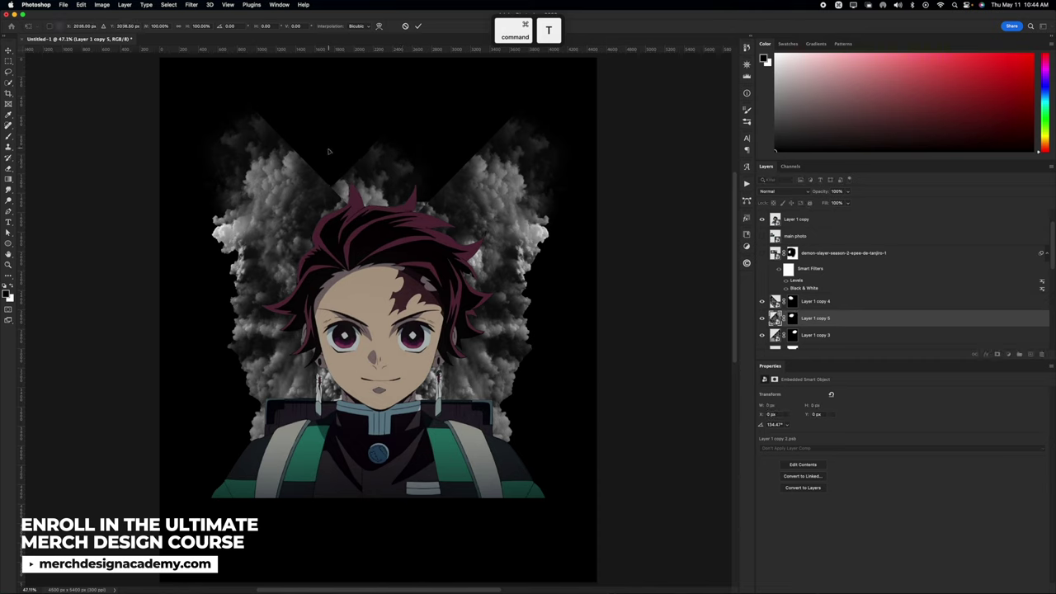
pyautogui.moveTo(329, 150); pyautogui.dragTo(346, 197)
pyautogui.press('super+z')
# - Delete the layer mask of the duplicated Layer 1 copy 5 clouds and free-transform the unmasked layer
pyautogui.rightClick(794, 319)
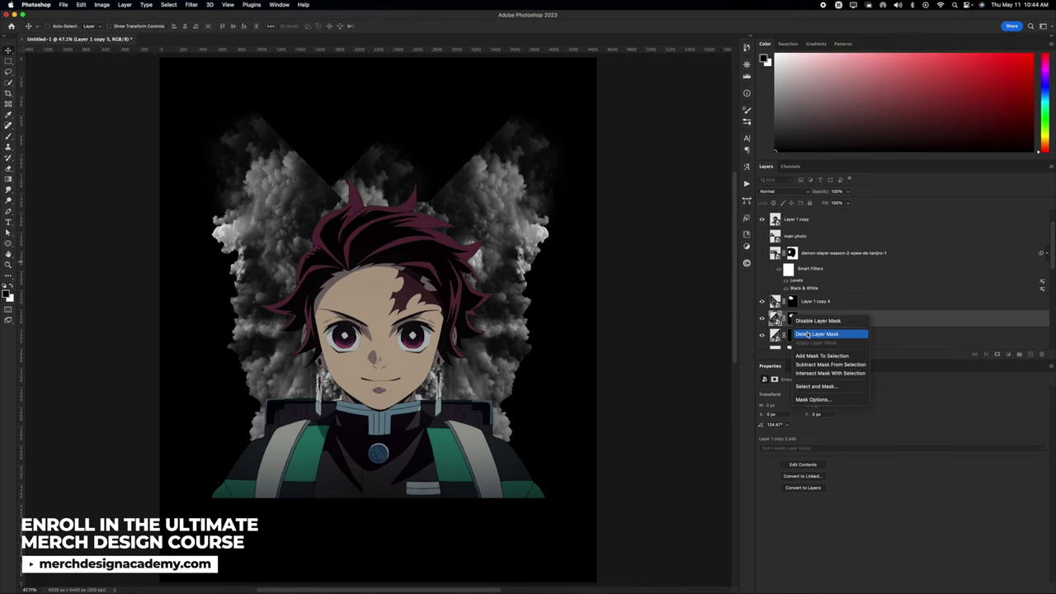
pyautogui.click(817, 333)
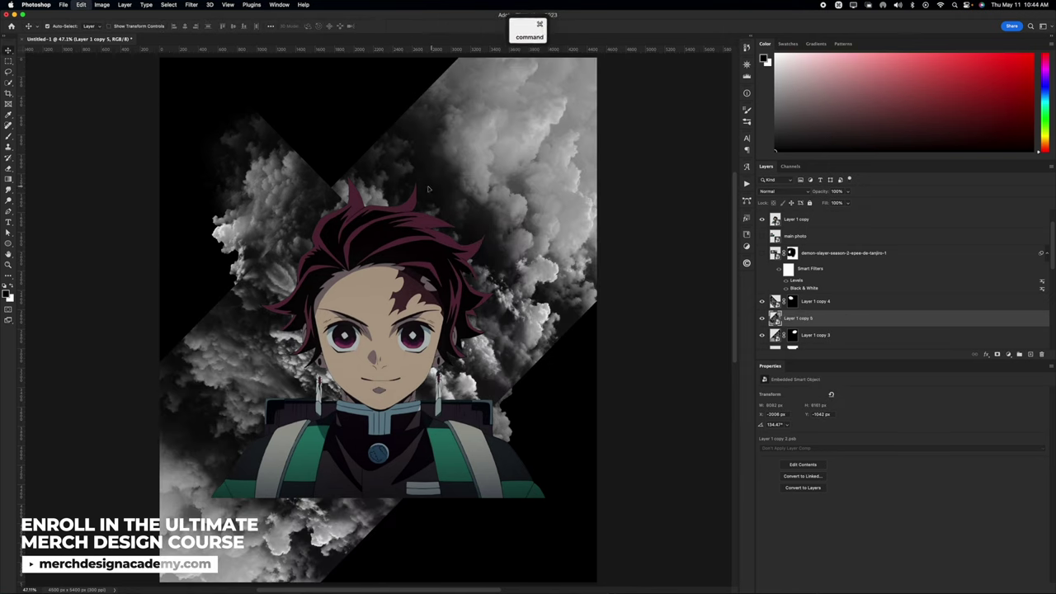
pyautogui.press('super+t')
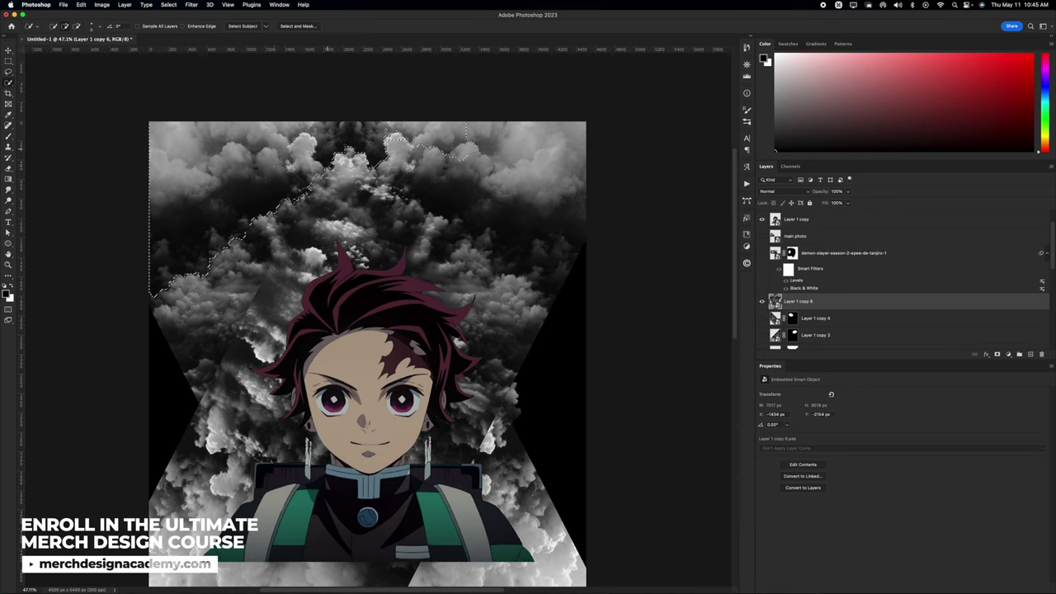
# - Refine the selection of the outer clouds on Layer 1 copy 6 and hide that area with an inverted layer mask
pyautogui.keyDown('alt'); pyautogui.click(573, 289); pyautogui.keyUp('alt')
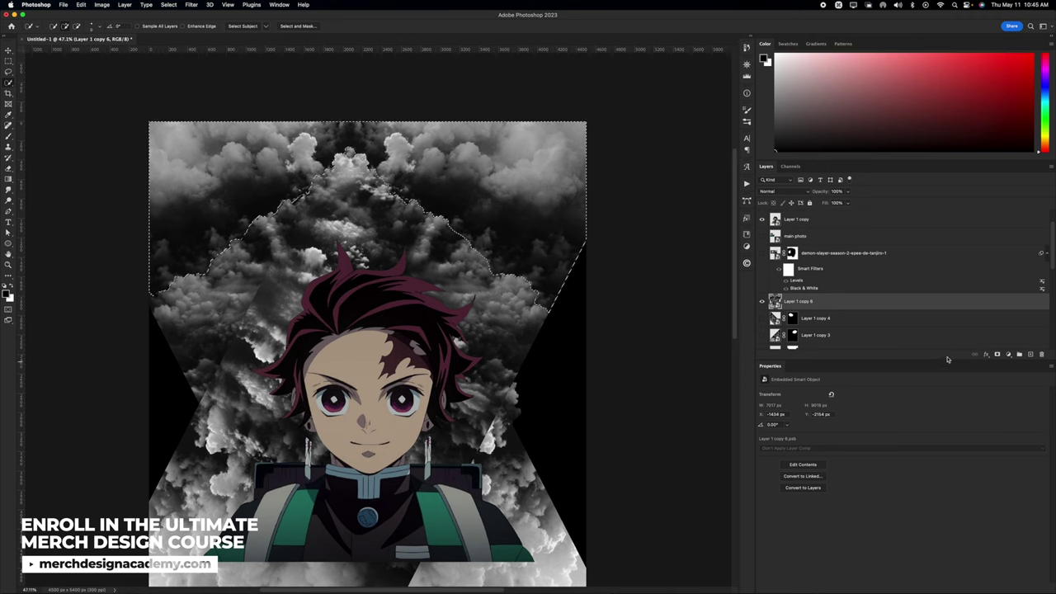
pyautogui.click(996, 354)
pyautogui.press('super+i')
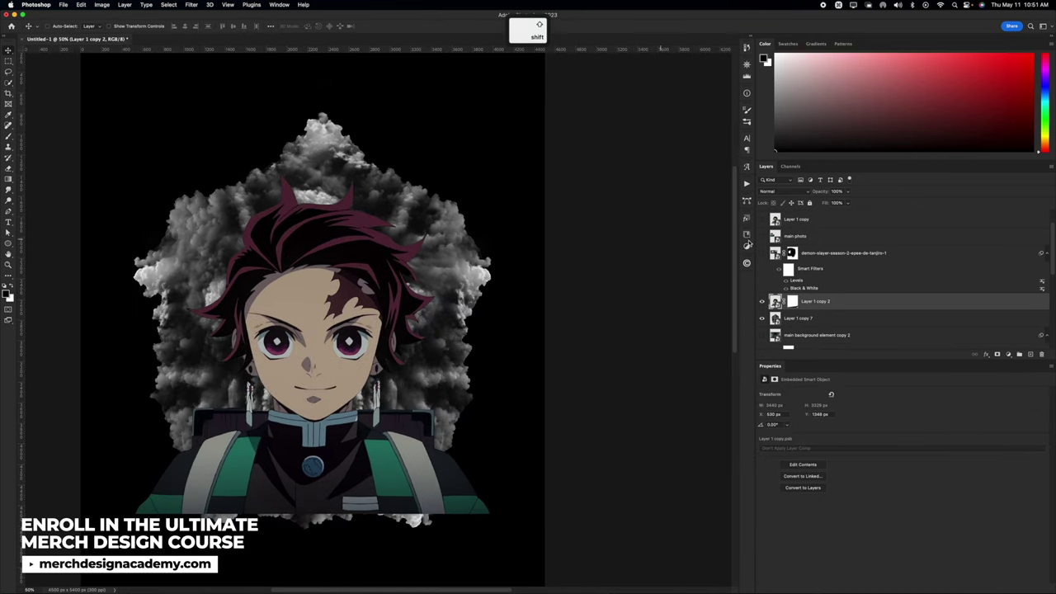
# - Clip the Layer 1 copy 2 portrait to the cloud shape below it and move the portrait down
pyautogui.keyDown('alt'); pyautogui.click(793, 309); pyautogui.keyUp('alt')
pyautogui.moveTo(321, 285); pyautogui.dragTo(319, 319)
# - Try to enlarge the clipped portrait slightly with Free Transform
pyautogui.press('super+t')
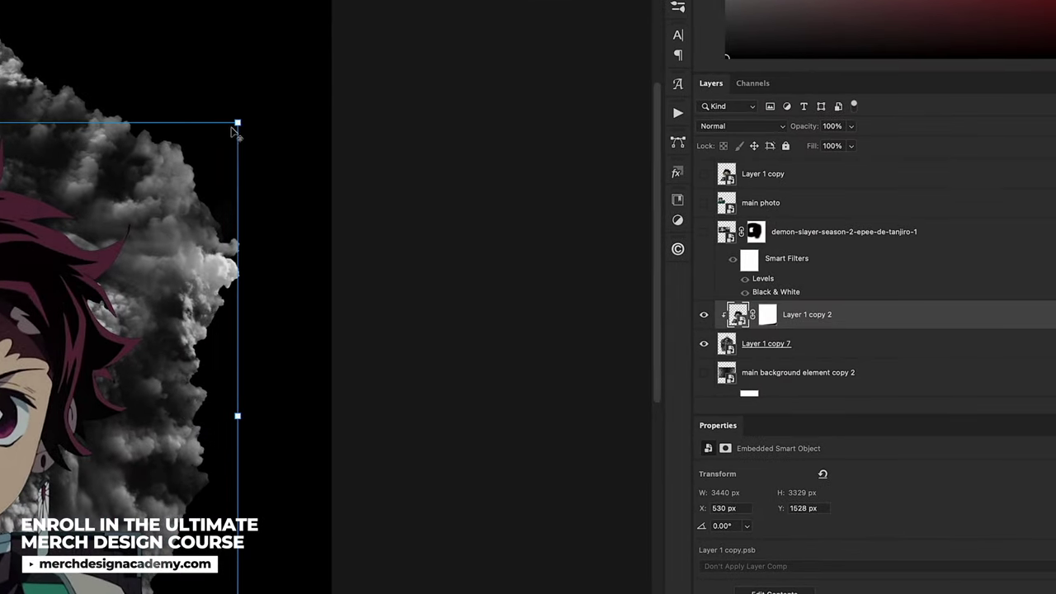
pyautogui.moveTo(237, 123); pyautogui.dragTo(248, 111)
pyautogui.moveTo(166, 201); pyautogui.dragTo(167, 190)
pyautogui.press('Return')
pyautogui.press('super+z')
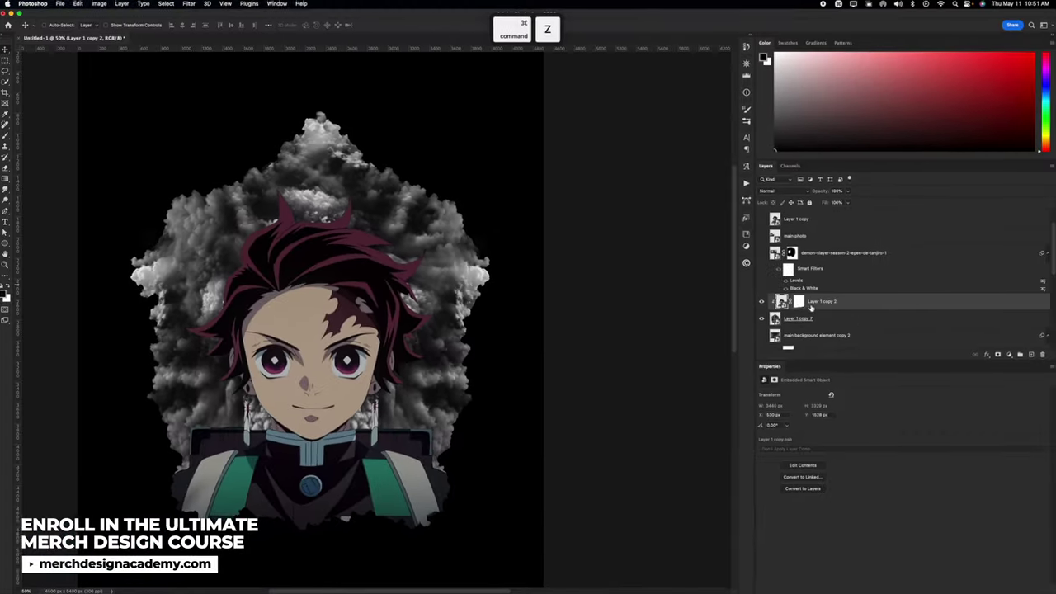
# - Enlarge the brush and paint on the portrait's layer mask along its lower edge
pyautogui.click(798, 302)
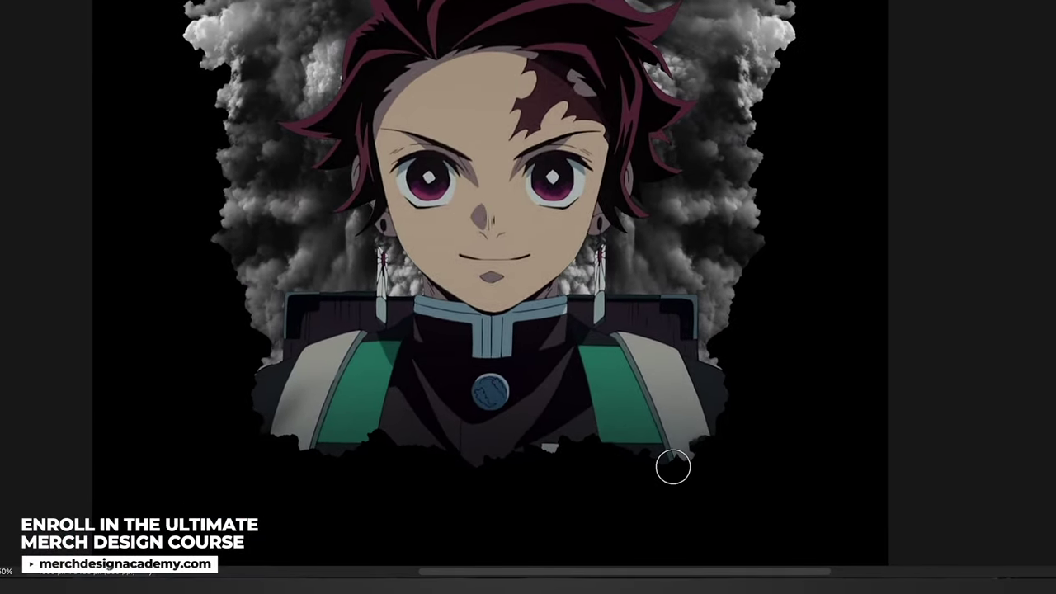
pyautogui.press(']')
pyautogui.press(']')
pyautogui.press(']')
pyautogui.press(']')
pyautogui.press(']')
pyautogui.press(']')
pyautogui.press(']')
pyautogui.press(']')
pyautogui.moveTo(326, 563); pyautogui.dragTo(334, 477)
pyautogui.moveTo(358, 335); pyautogui.dragTo(369, 437)
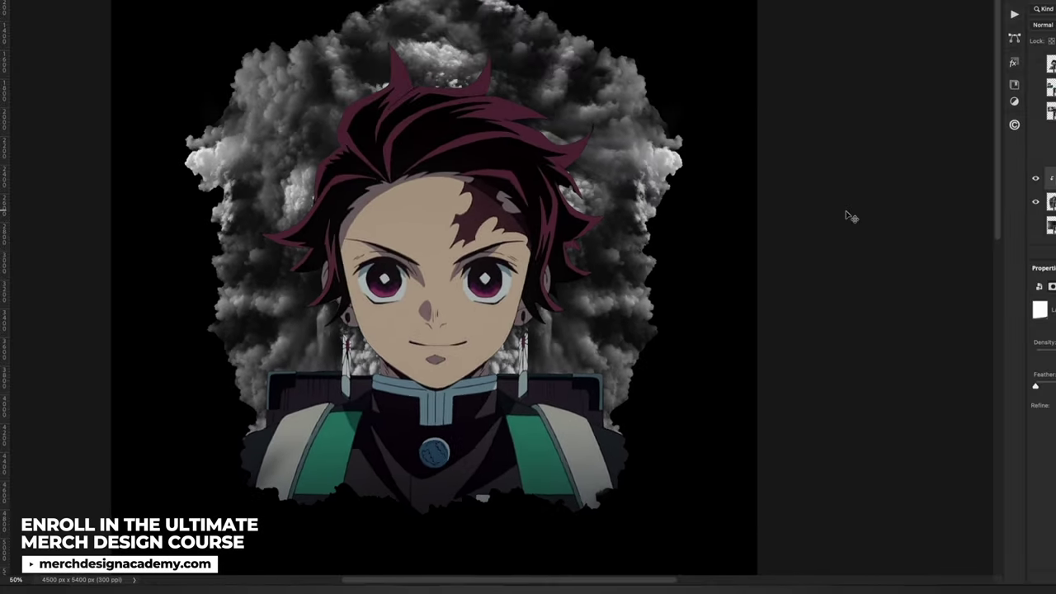
# - Place the demon-slayer-season-2-epee-de-tanjiro-1 layer beneath the portrait, clip it to the clouds and shift it left
pyautogui.click(815, 255)
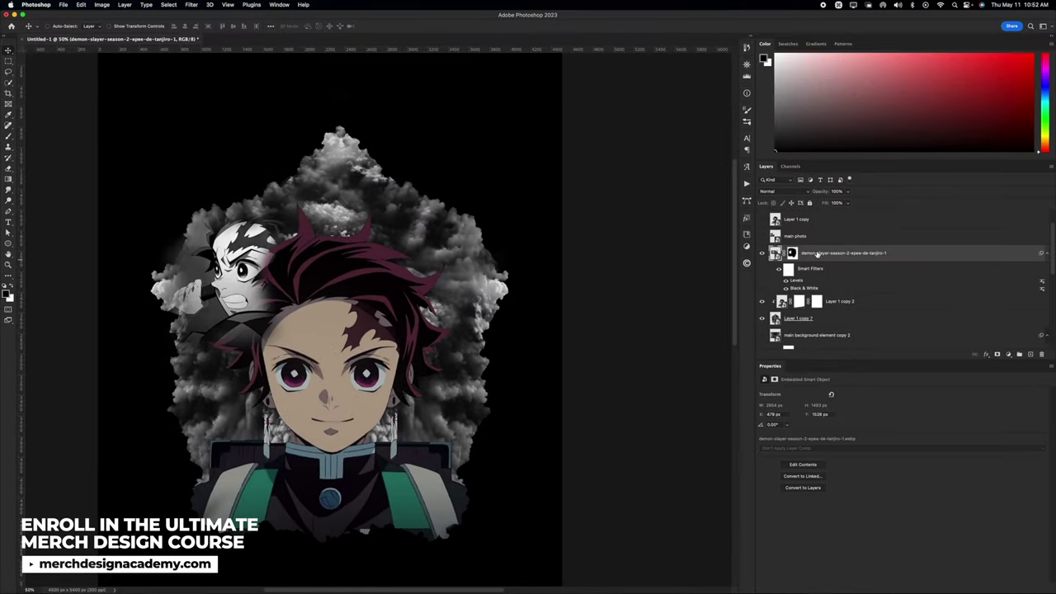
pyautogui.moveTo(816, 254); pyautogui.dragTo(812, 292)
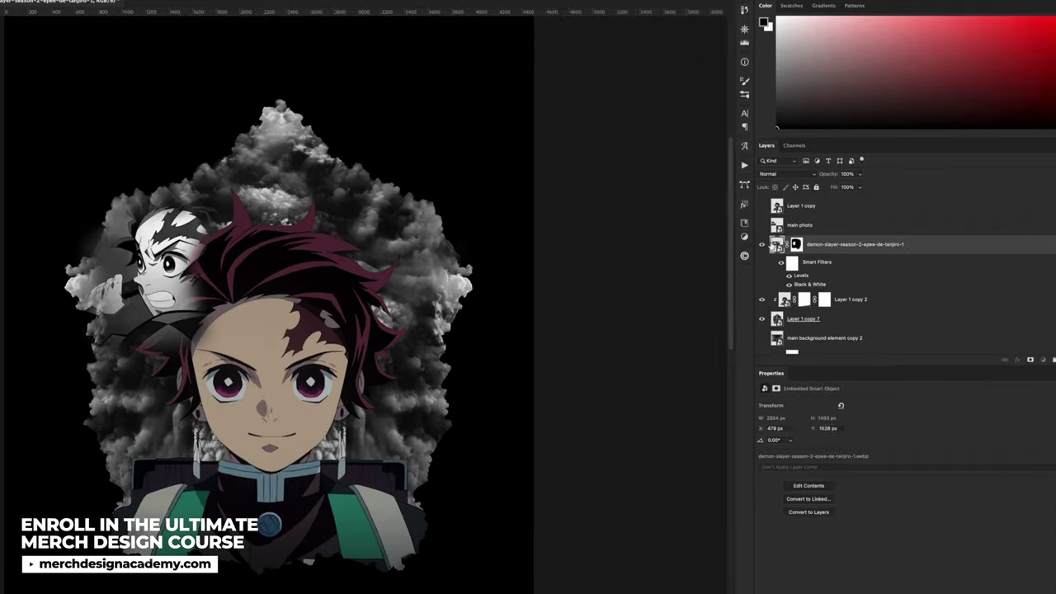
pyautogui.moveTo(772, 246); pyautogui.dragTo(784, 310)
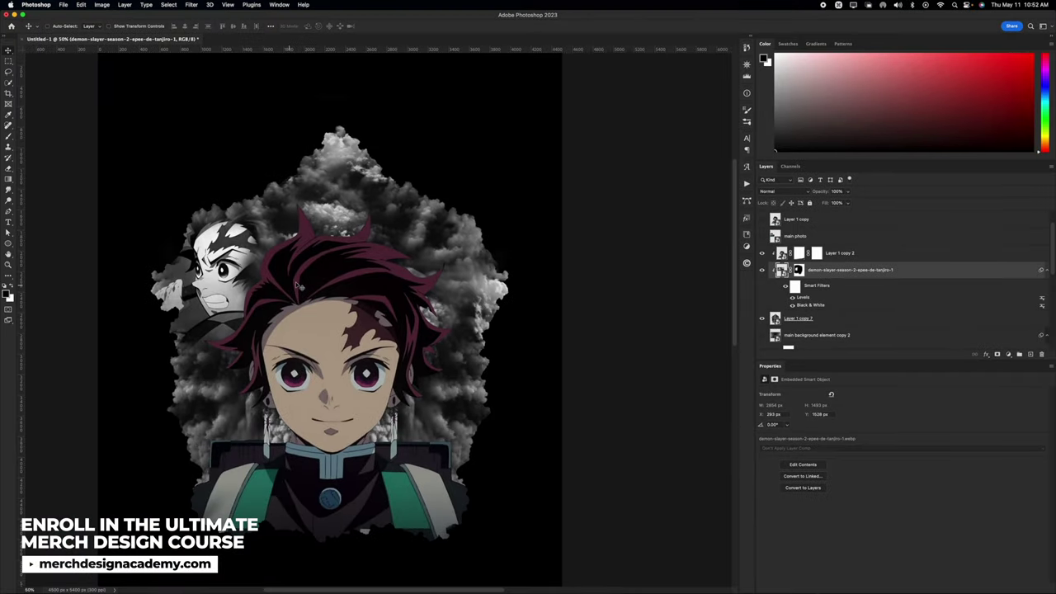
pyautogui.moveTo(298, 285); pyautogui.dragTo(302, 264)
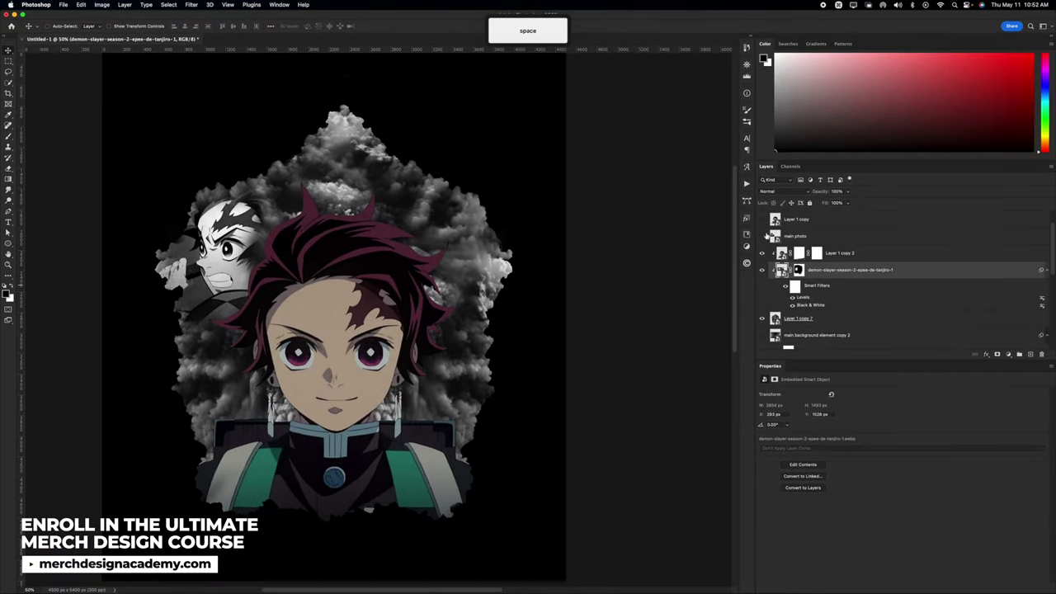
# - Show the main photo layer, clip it to the clouds beneath the portrait and centre its face above the hair
pyautogui.click(763, 236)
pyautogui.moveTo(768, 236); pyautogui.dragTo(805, 269)
pyautogui.moveTo(291, 263); pyautogui.dragTo(446, 196)
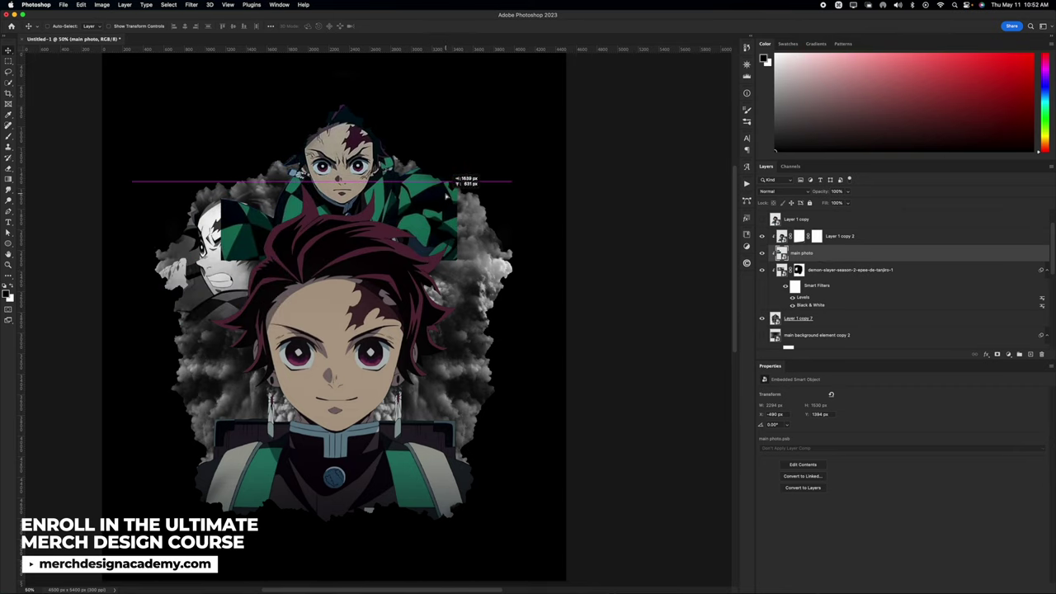
# - Rasterize the main photo layer and desaturate it
pyautogui.click(101, 4)
pyautogui.moveTo(123, 27)
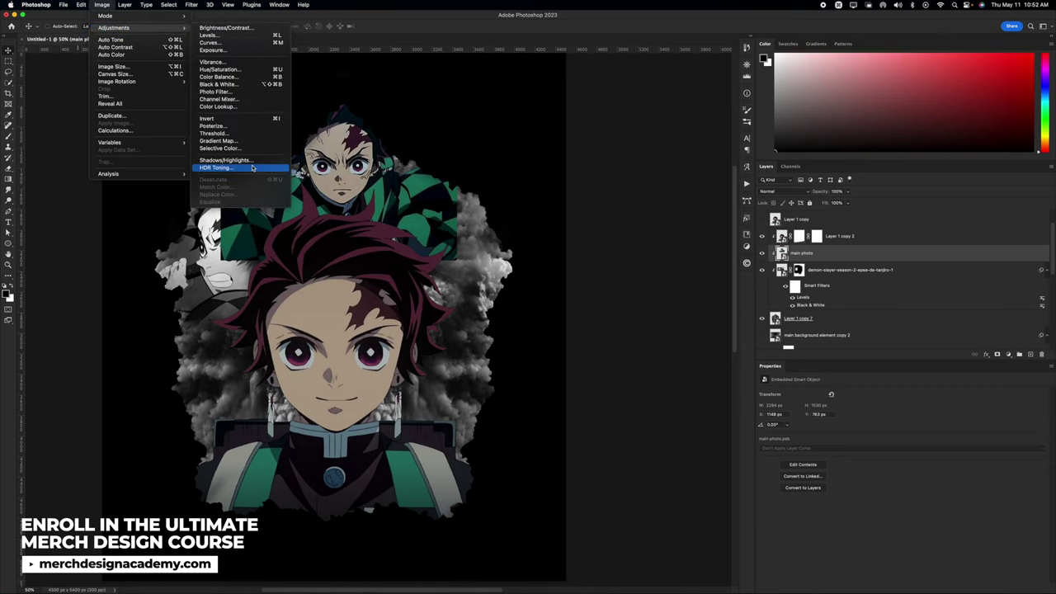
pyautogui.click(836, 252)
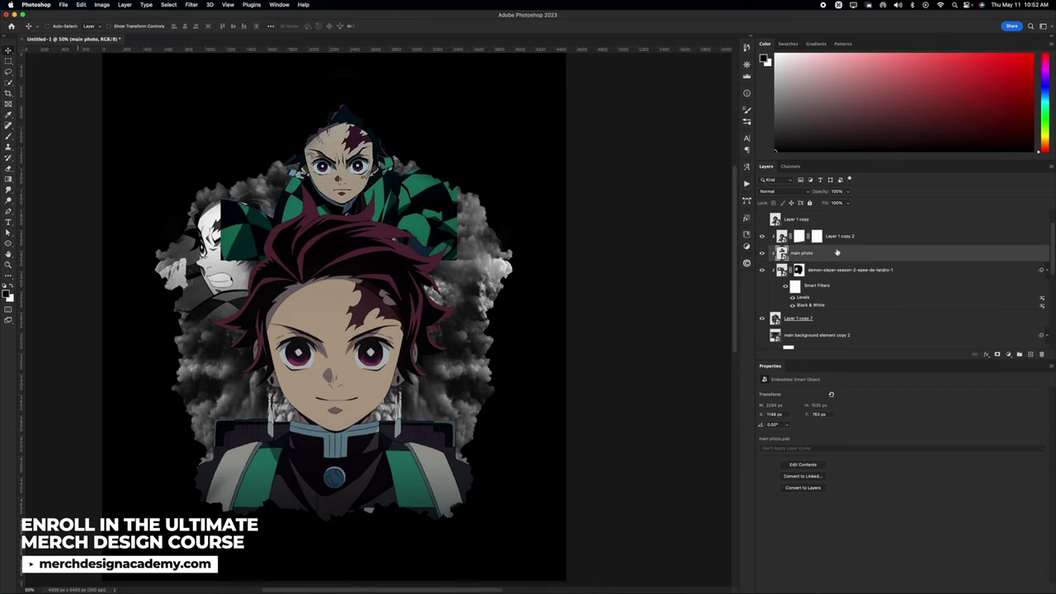
pyautogui.rightClick(836, 252)
pyautogui.click(858, 345)
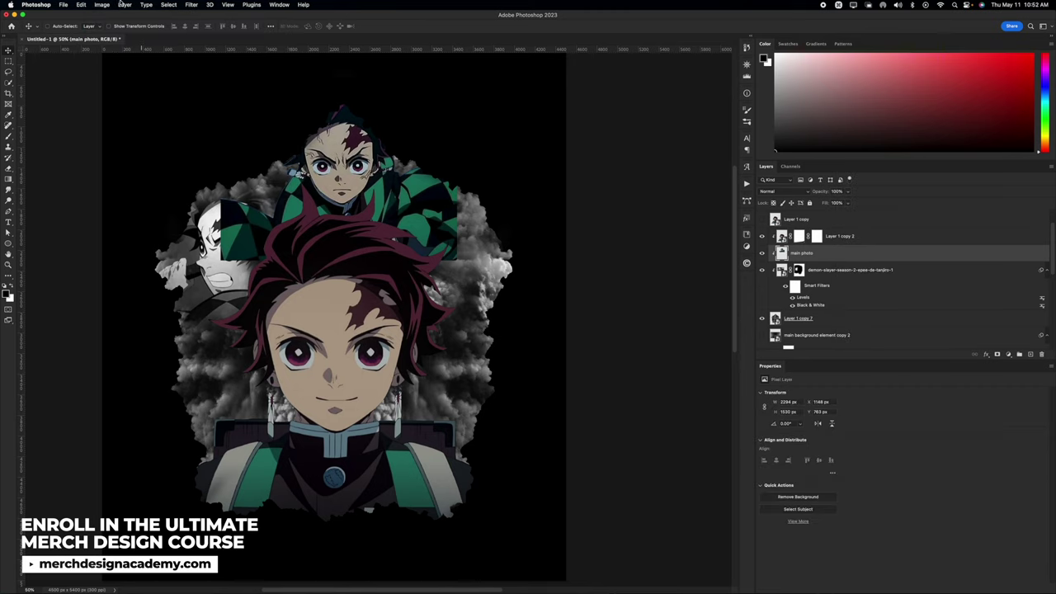
pyautogui.click(101, 4)
pyautogui.moveTo(124, 28)
pyautogui.click(266, 178)
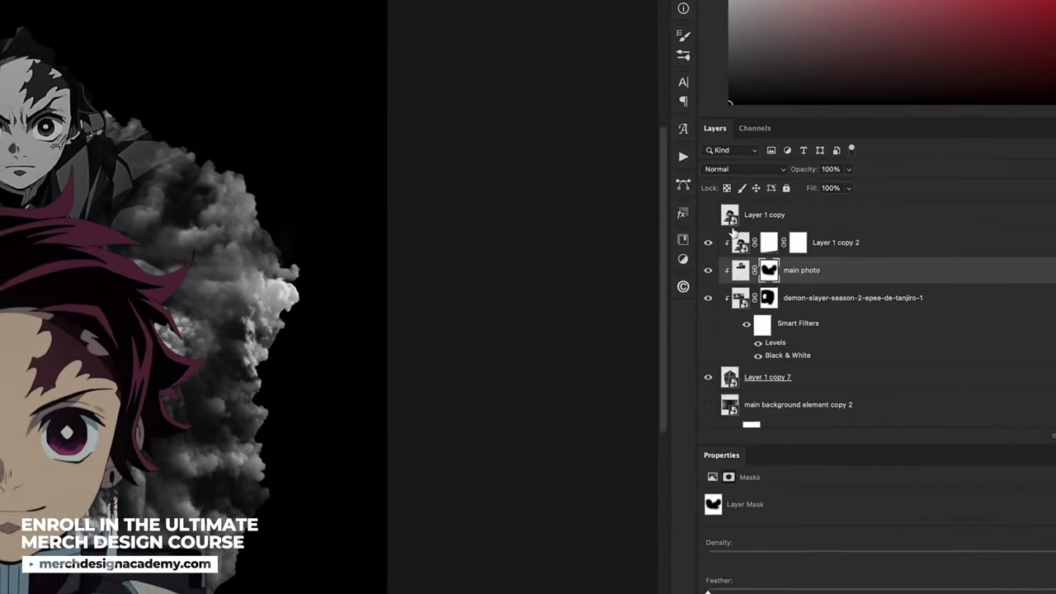
# - Set the main photo layer's blend mode to Screen, targeting the image rather than its mask
pyautogui.click(733, 271)
pyautogui.click(719, 167)
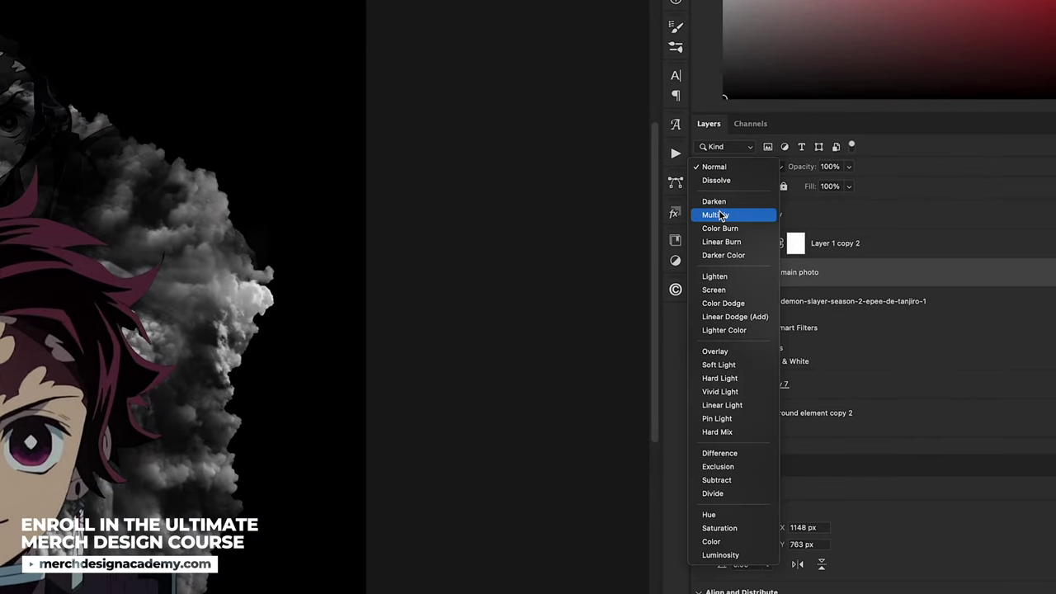
pyautogui.click(725, 290)
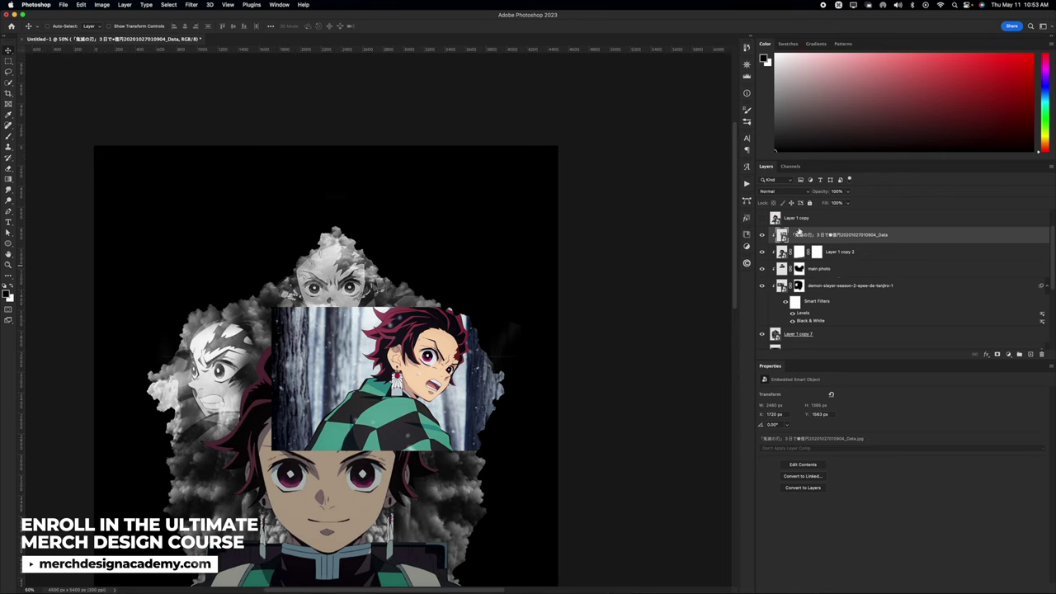
# - Rasterize the newly placed snowy-forest character image and desaturate it
pyautogui.rightClick(798, 234)
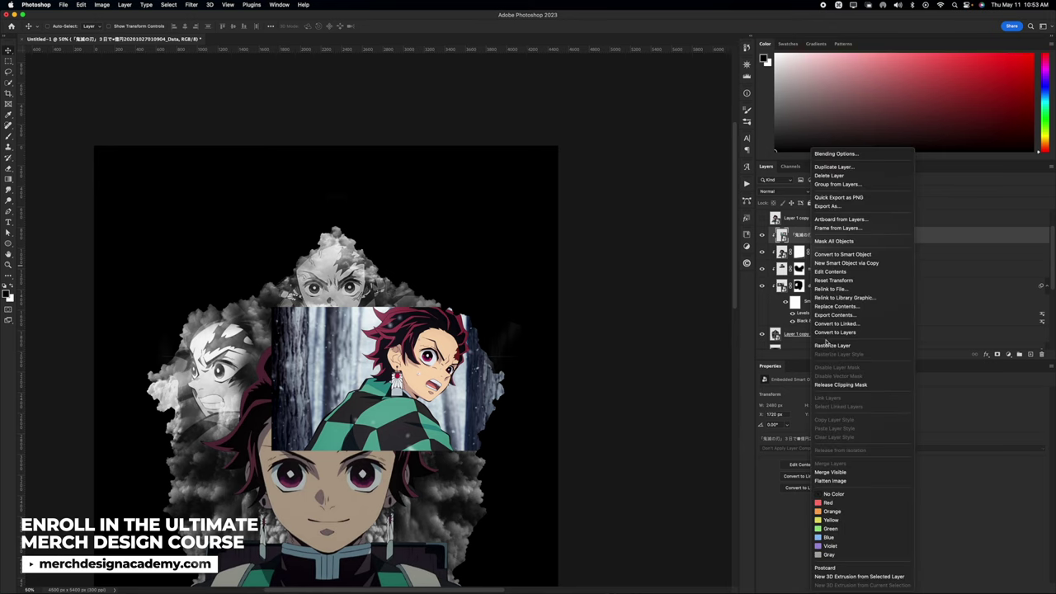
pyautogui.click(858, 345)
pyautogui.click(101, 5)
pyautogui.moveTo(113, 27)
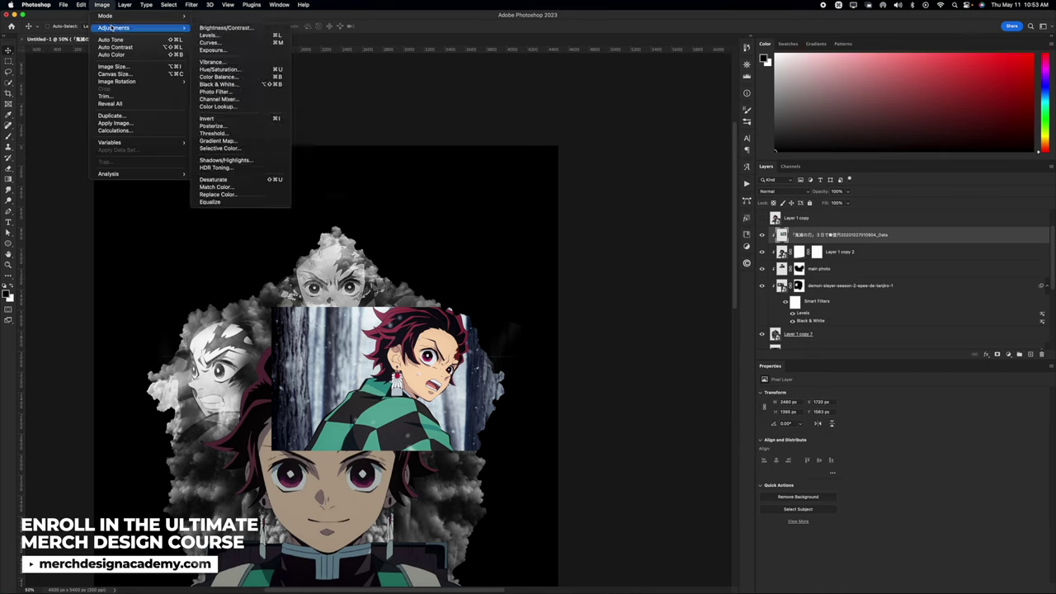
pyautogui.click(214, 180)
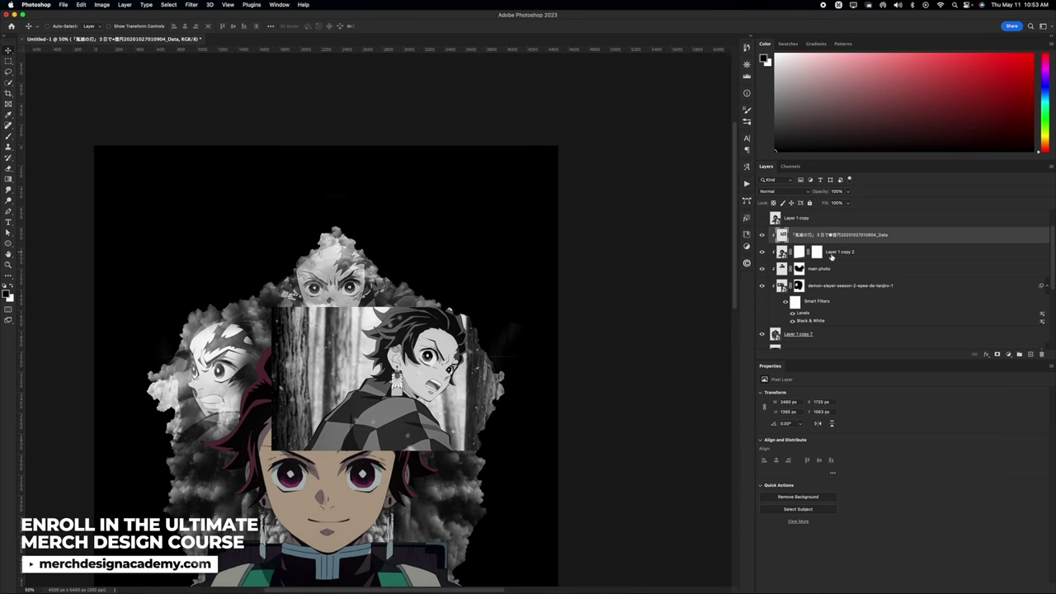
# - Set the forest image to Screen, move its layer beneath Layer 1 copy 2 and shift the image right behind the portrait
pyautogui.click(788, 193)
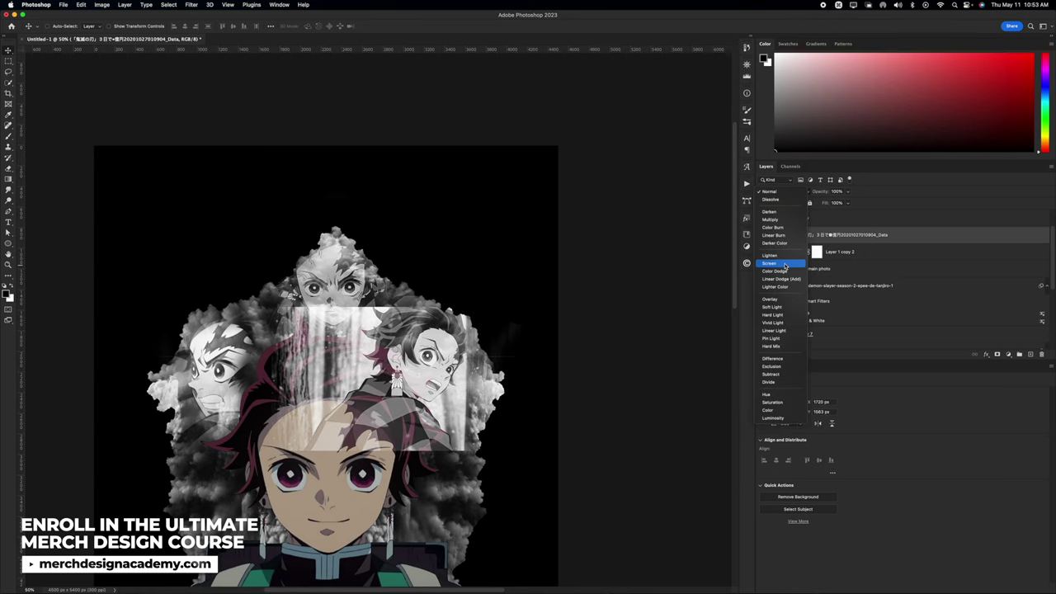
pyautogui.click(784, 264)
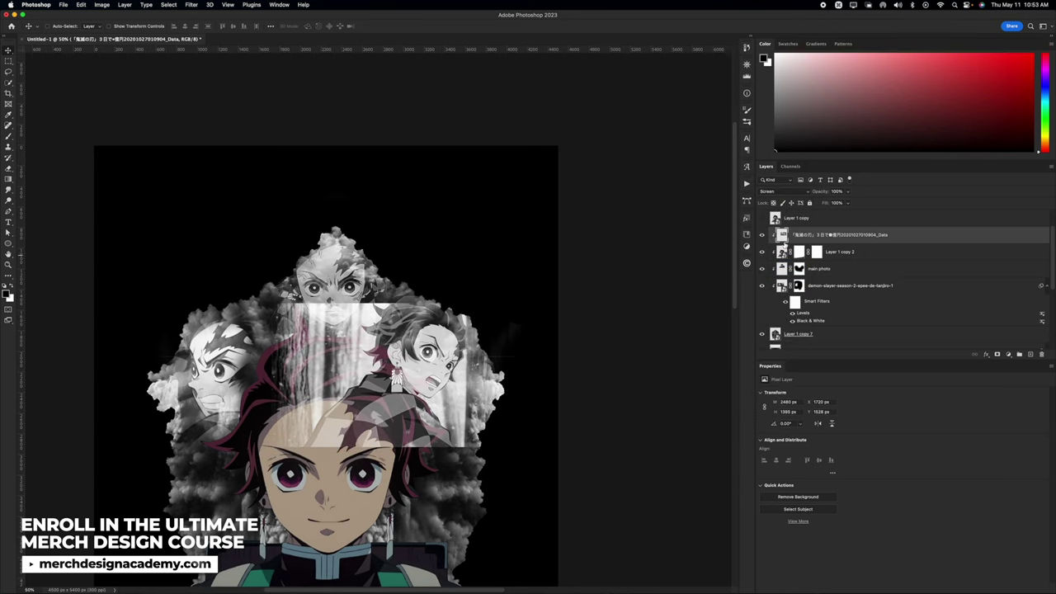
pyautogui.moveTo(805, 237); pyautogui.dragTo(801, 258)
pyautogui.moveTo(489, 376)
pyautogui.mouseDown()
pyautogui.moveTo(502, 394)
pyautogui.moveTo(503, 368)
pyautogui.mouseUp()
# - Scale the forest image to about 134.84% and position its face over the clouds to the right of the hair
pyautogui.press('super+t')
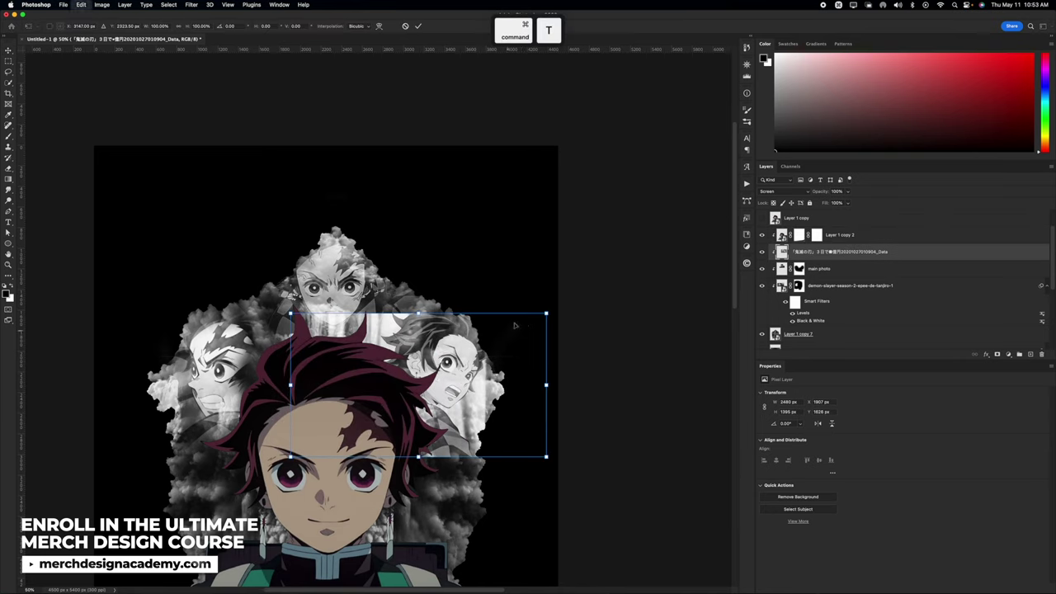
pyautogui.moveTo(549, 310); pyautogui.dragTo(587, 281)
pyautogui.moveTo(545, 330); pyautogui.dragTo(522, 342)
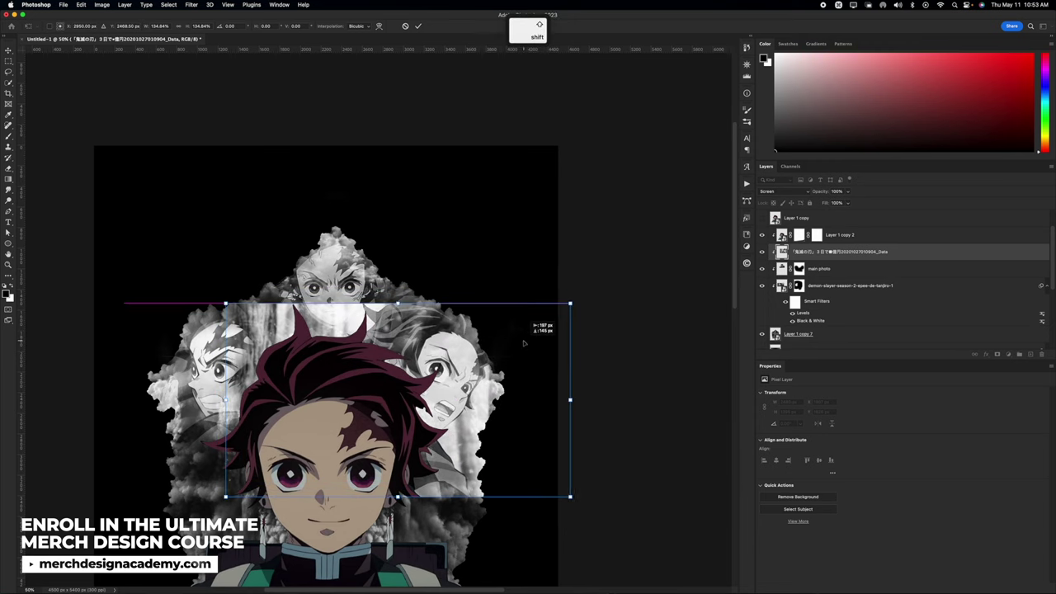
pyautogui.press('Return')
# - Darken the forest image with Levels, setting the midtone input to 0.30
pyautogui.press('super+l')
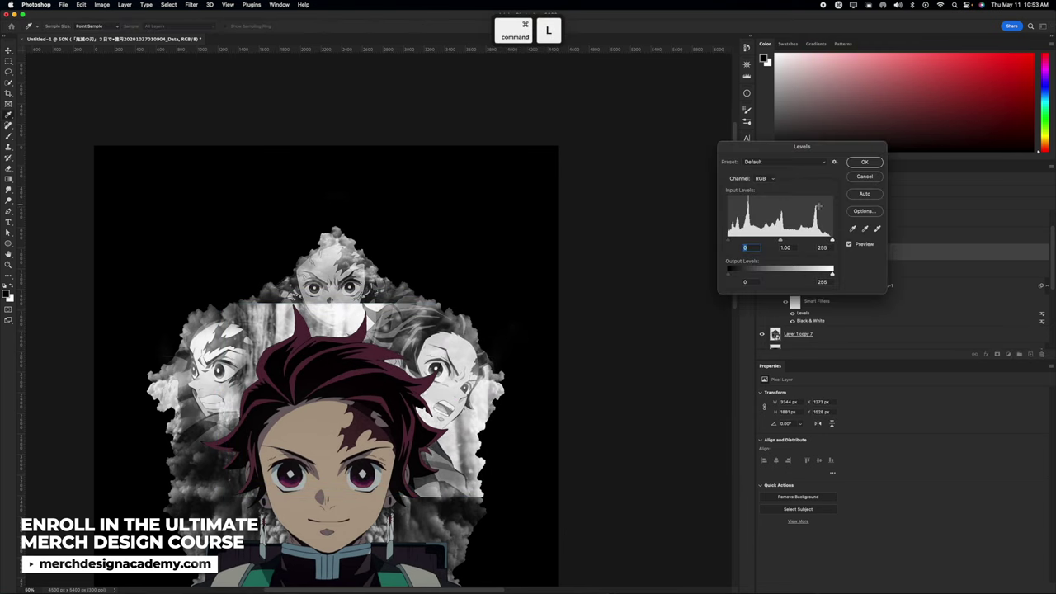
pyautogui.moveTo(781, 239); pyautogui.dragTo(812, 241)
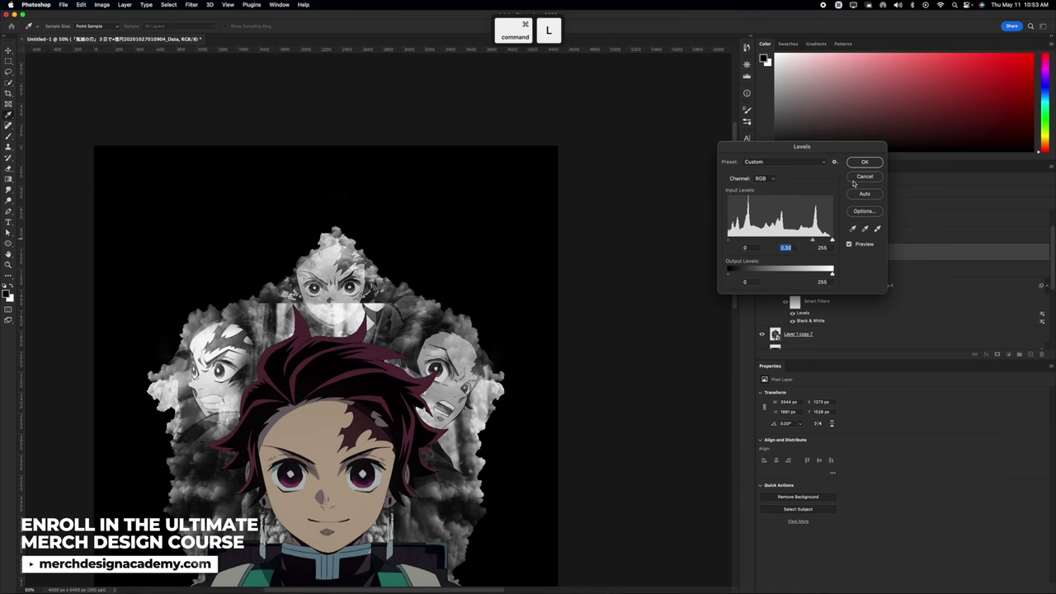
pyautogui.click(865, 162)
# - Add a layer mask to the forest image and brush away everything around the right-hand character
pyautogui.click(996, 354)
pyautogui.press('b')
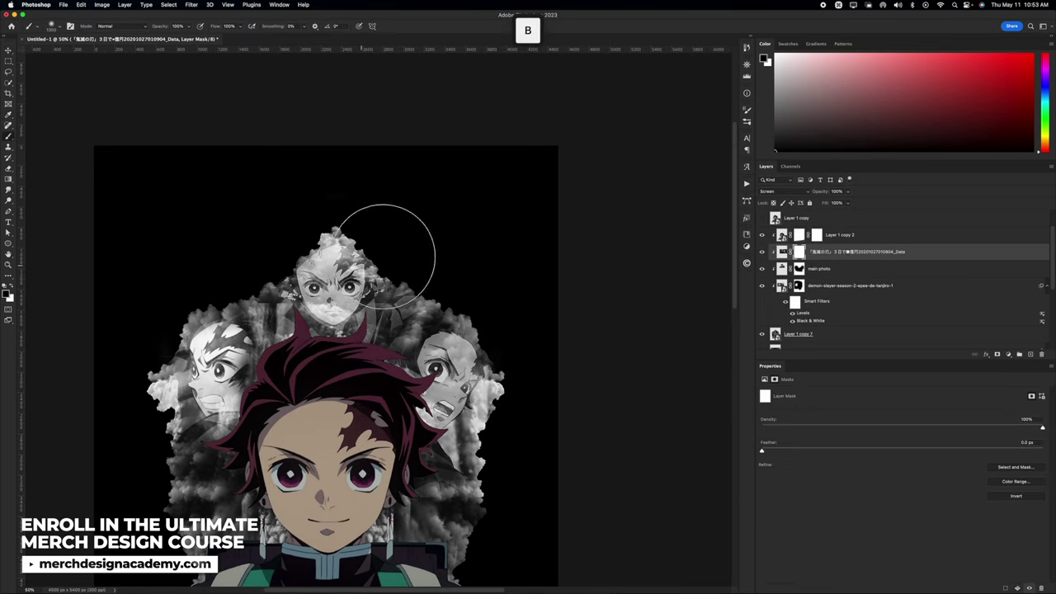
pyautogui.click(306, 285)
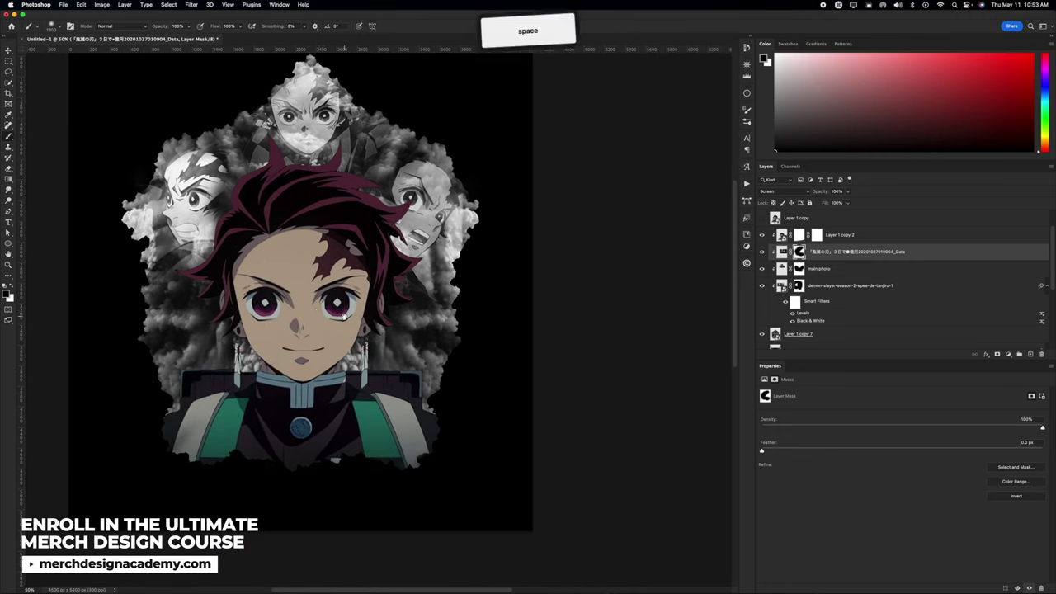
# - Scale the full-body sect1_chara figure to about 37% and place it over the lower right of the clouds
pyautogui.press('super+t')
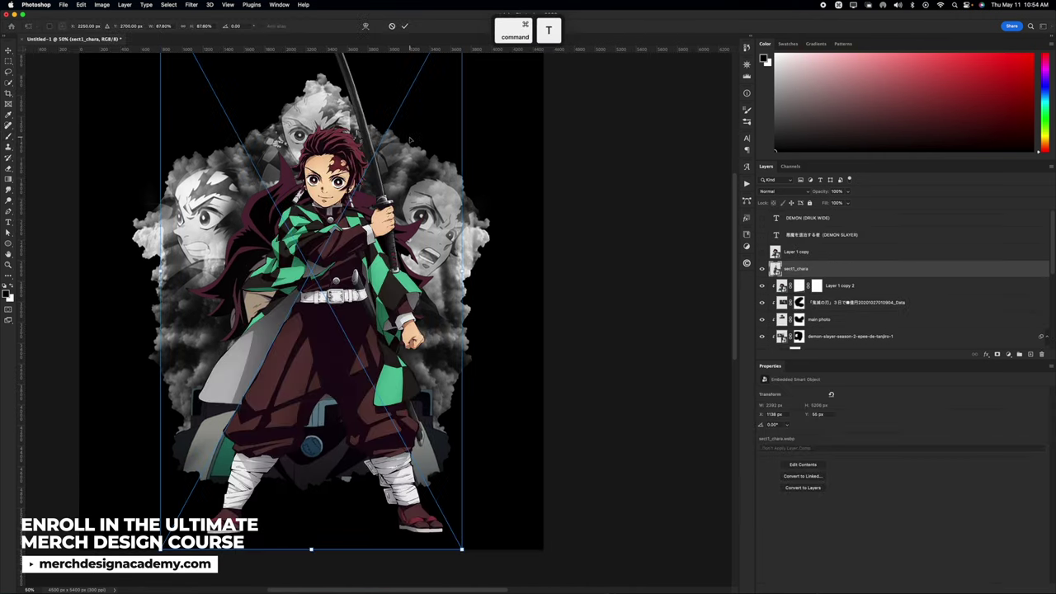
pyautogui.moveTo(409, 138); pyautogui.dragTo(387, 229)
pyautogui.moveTo(439, 83); pyautogui.dragTo(355, 245)
pyautogui.moveTo(312, 292); pyautogui.dragTo(445, 291)
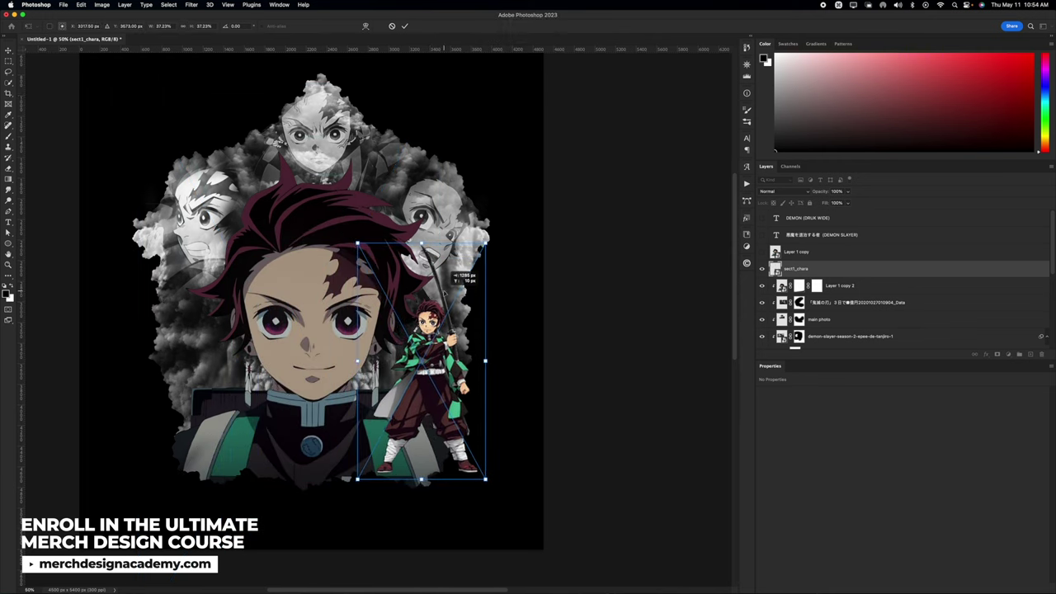
pyautogui.press('Return')
# - Desaturate the sect1_chara figure and open the Levels adjustment for it
pyautogui.press('super+shift+u')
pyautogui.press('super+l')
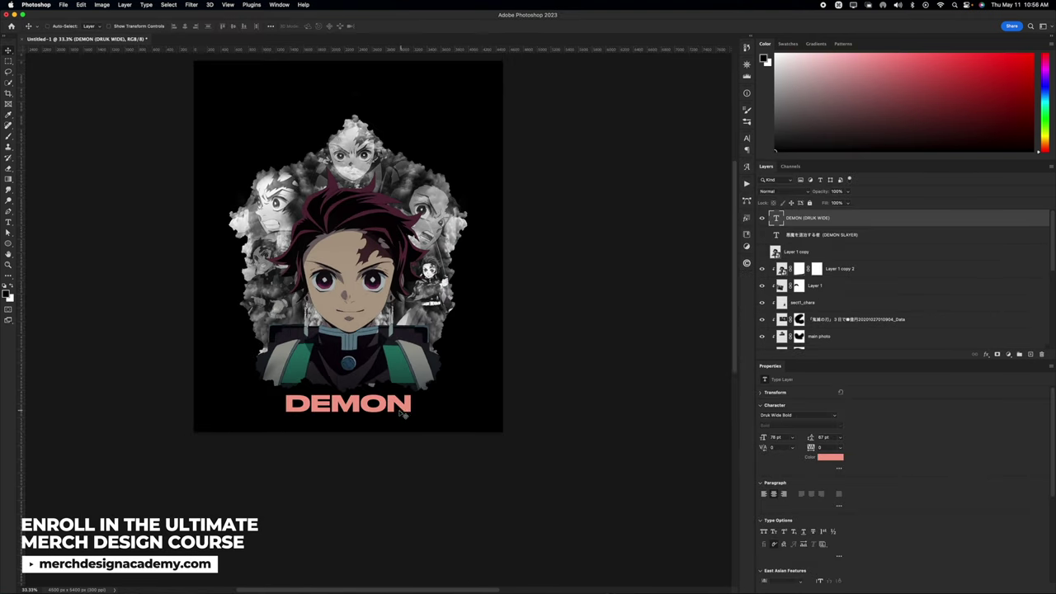
# - Move the DEMON title to the portrait's lower left, then duplicate it directly below and change the copy's text to SLAYER
pyautogui.moveTo(413, 425); pyautogui.dragTo(336, 379)
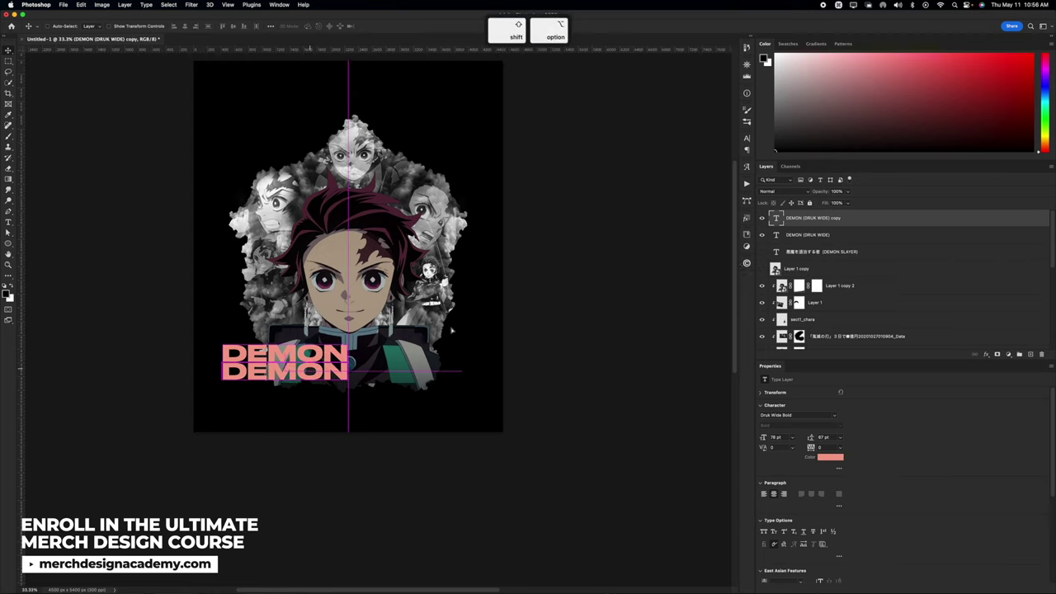
pyautogui.doubleClick(775, 217)
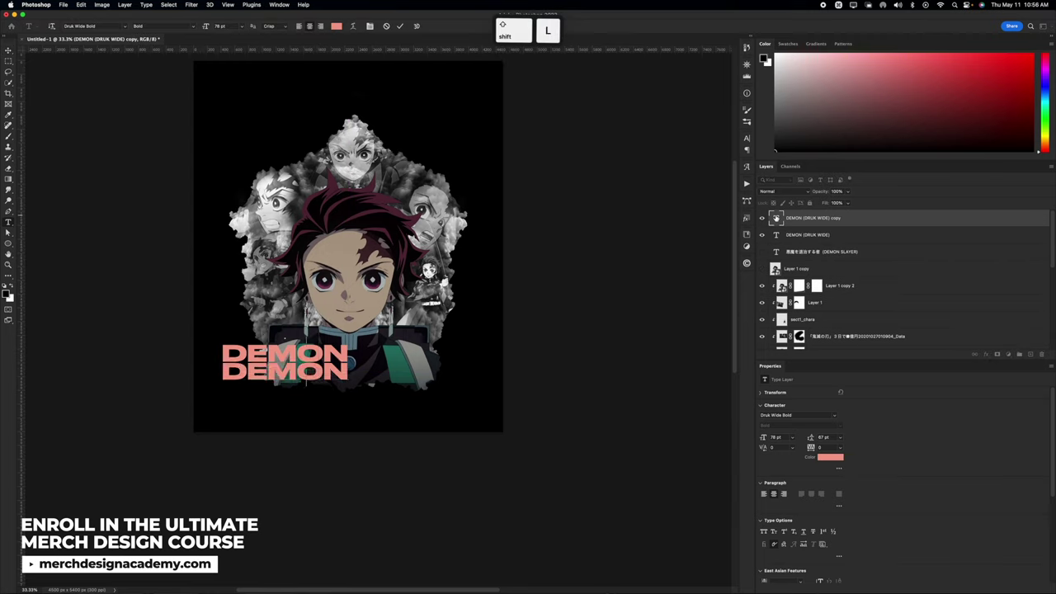
pyautogui.write('SLAYER')
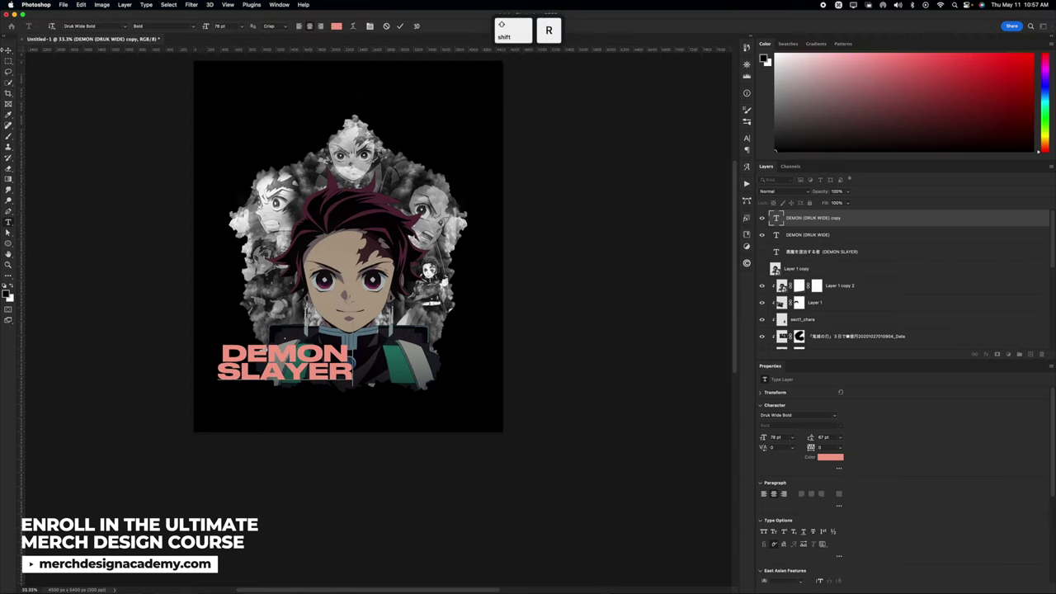
pyautogui.click(5, 50)
pyautogui.moveTo(345, 341); pyautogui.dragTo(345, 339)
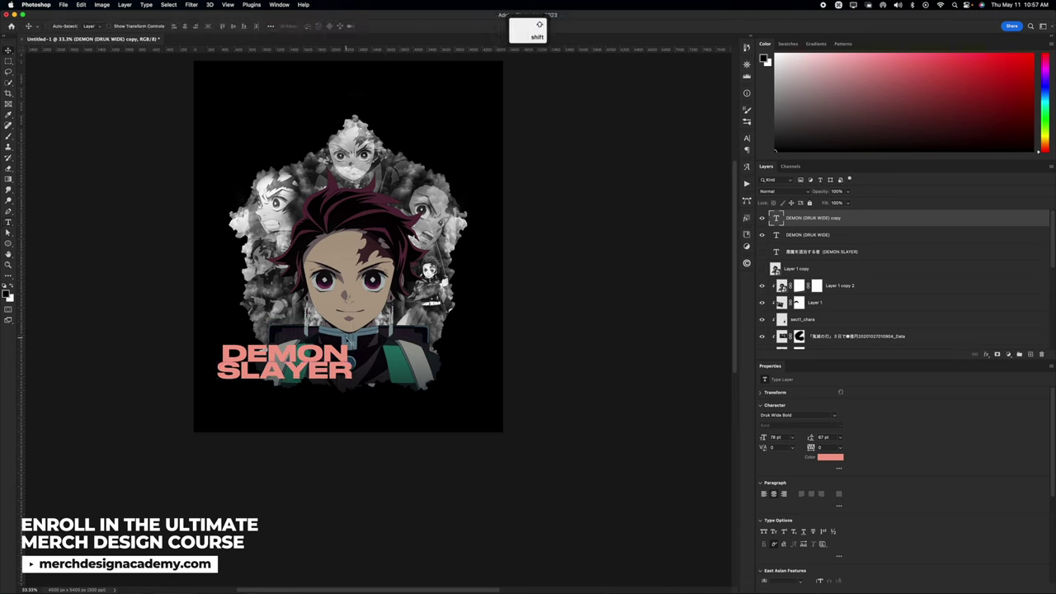
# - Move both title lines above the portrait, centred on the canvas, and enlarge them together to about 132.31 pt
pyautogui.keyDown('shift'); pyautogui.click(802, 234); pyautogui.keyUp('shift')
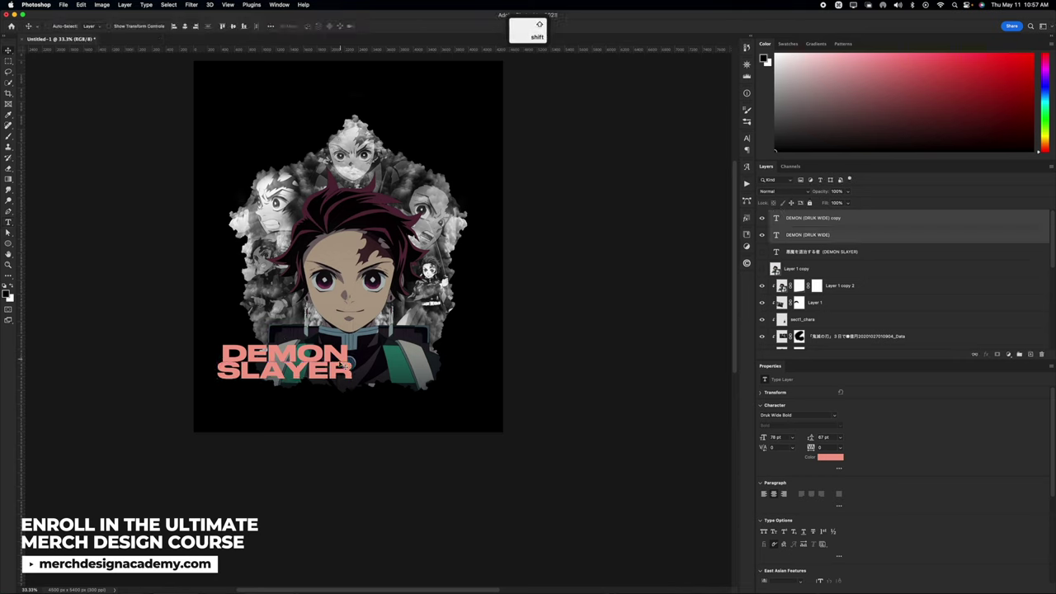
pyautogui.moveTo(341, 365); pyautogui.dragTo(363, 125)
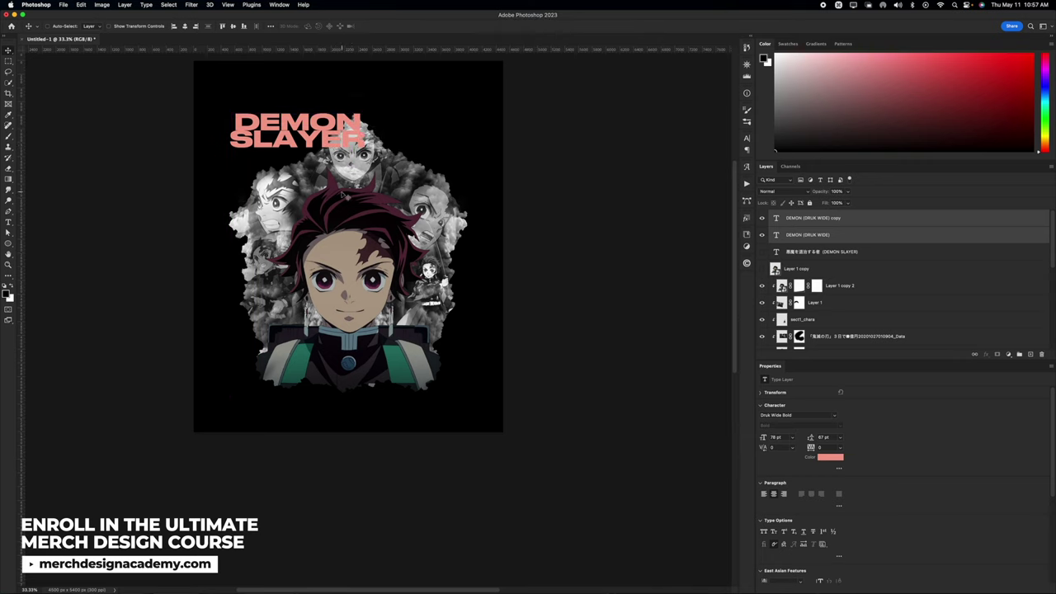
pyautogui.moveTo(342, 193); pyautogui.dragTo(393, 181)
pyautogui.press('super+a')
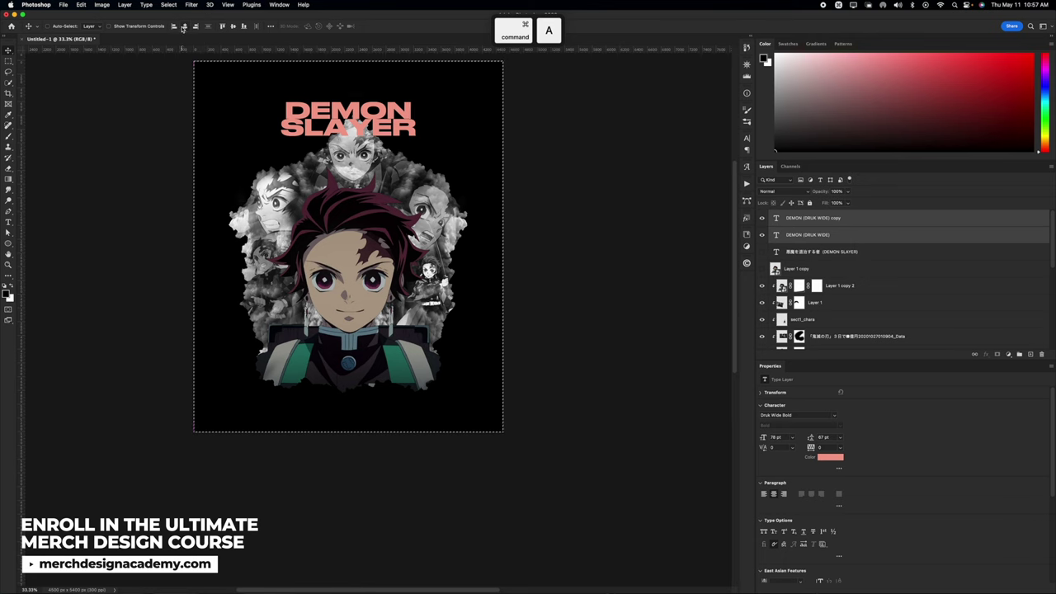
pyautogui.press('super+t')
pyautogui.moveTo(417, 100); pyautogui.dragTo(462, 92)
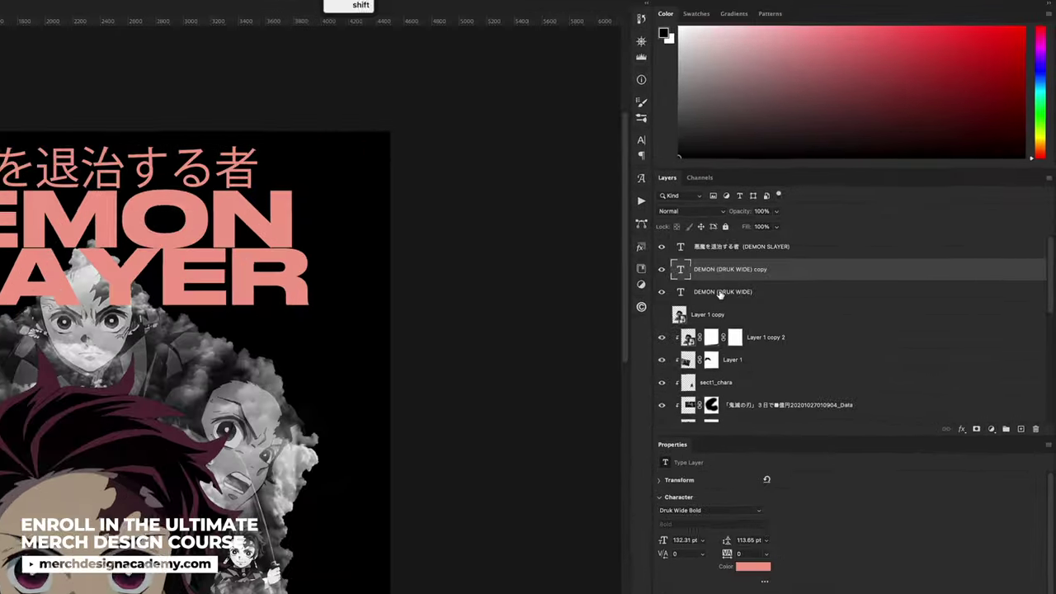
# - Group the DEMON and SLAYER text layers and set the group's fill to 0%
pyautogui.keyDown('shift'); pyautogui.click(720, 294); pyautogui.keyUp('shift')
pyautogui.press('super+g')
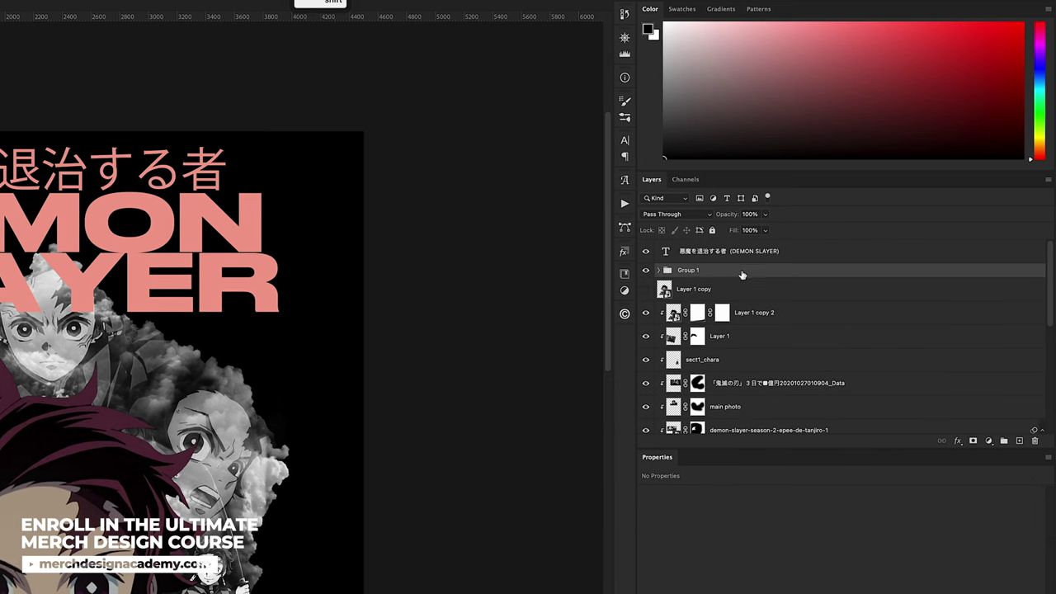
pyautogui.moveTo(740, 245); pyautogui.dragTo(717, 245)
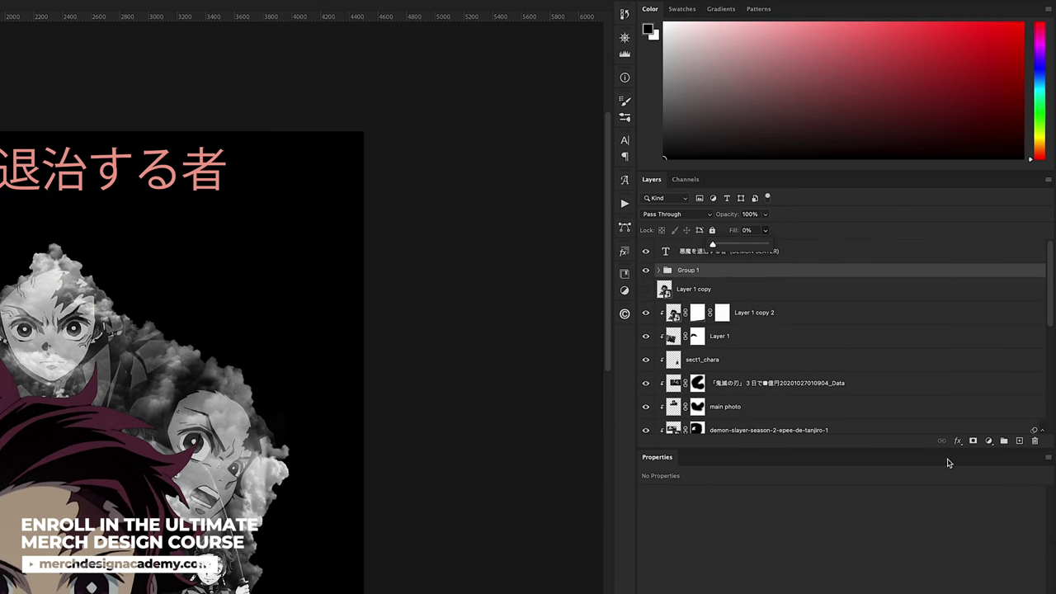
# - Add a white Stroke effect to the title group with size 16 px and position Outside
pyautogui.click(957, 440)
pyautogui.click(977, 487)
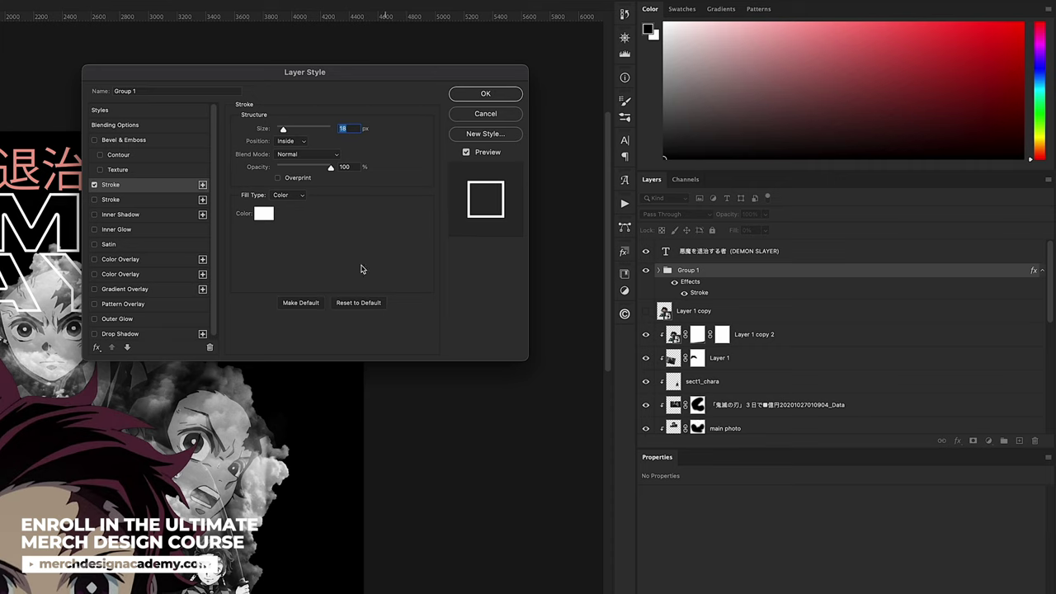
pyautogui.moveTo(283, 130); pyautogui.dragTo(283, 132)
pyautogui.click(287, 132)
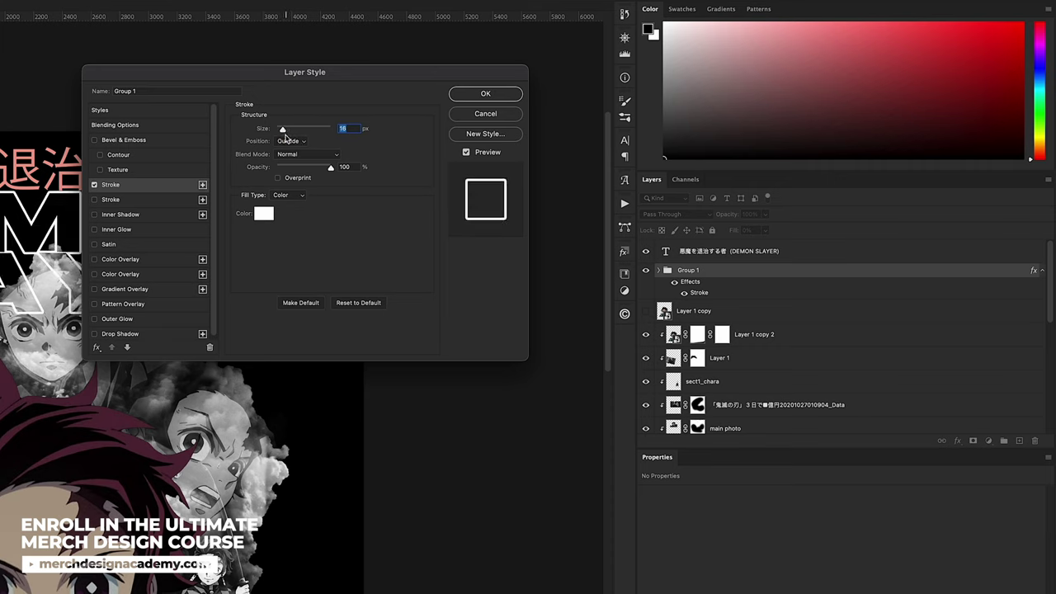
# - Add a Color Overlay effect to the title group and set its colour to black (000000)
pyautogui.click(137, 260)
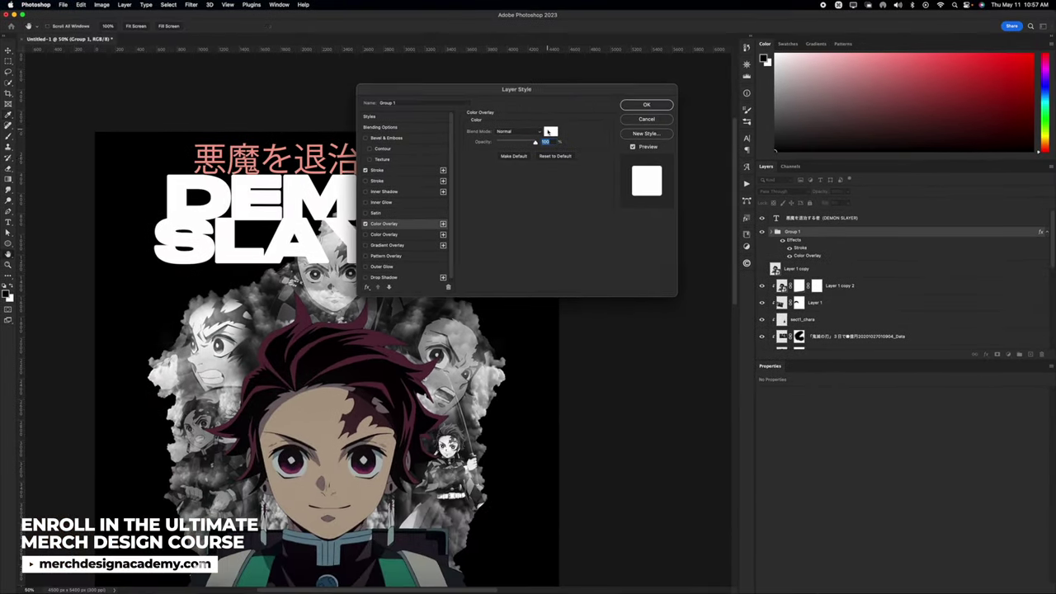
pyautogui.click(353, 130)
pyautogui.click(542, 318)
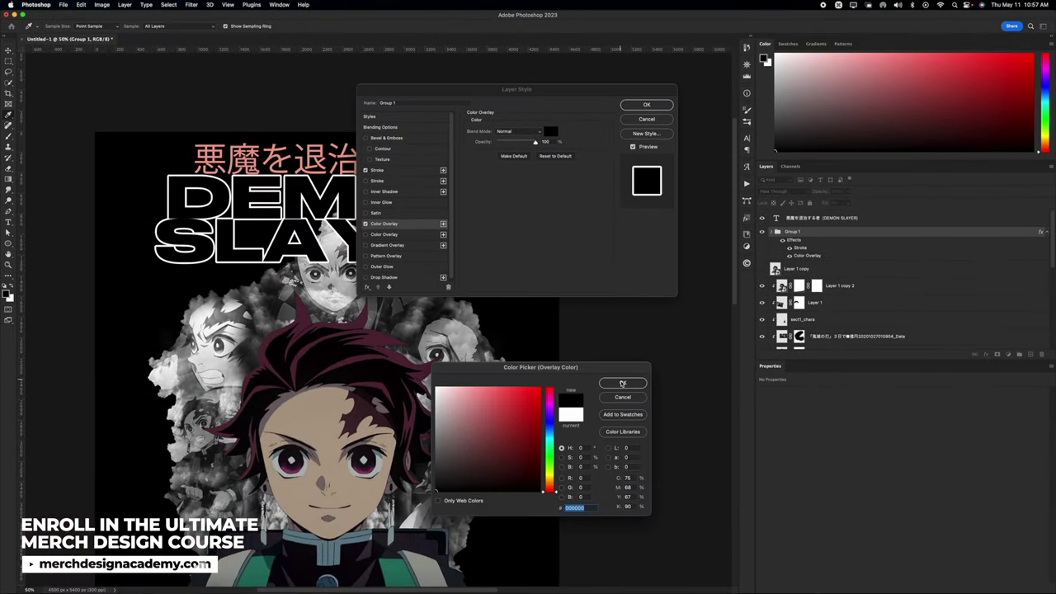
pyautogui.click(636, 400)
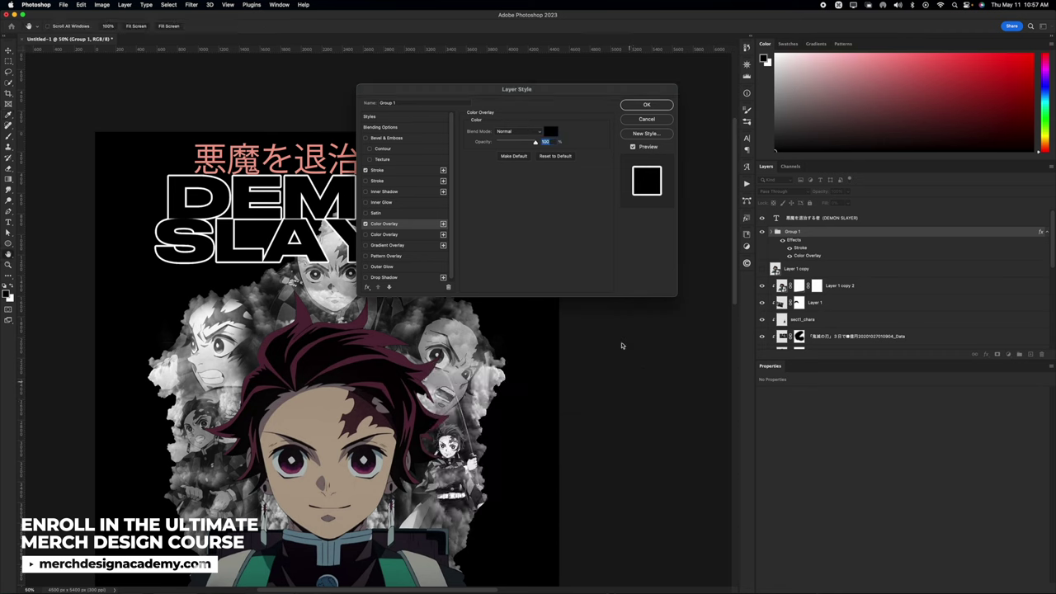
# - Apply the title group's layer style and move the DEMON SLAYER group down slightly, clear of the Japanese text line
pyautogui.click(643, 104)
pyautogui.press('super+a')
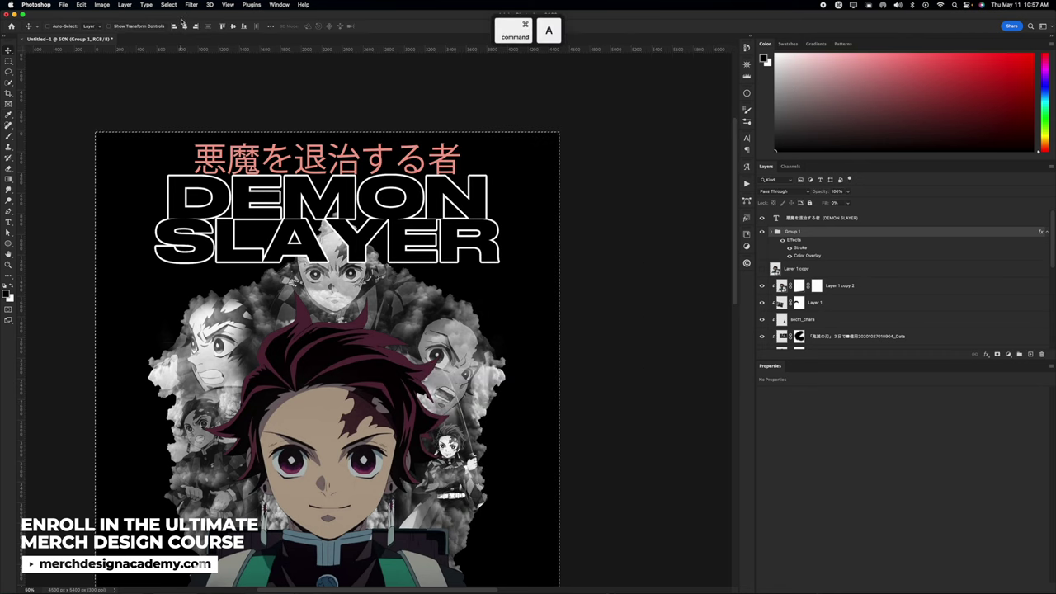
pyautogui.press('super+d')
pyautogui.moveTo(408, 225); pyautogui.dragTo(409, 239)
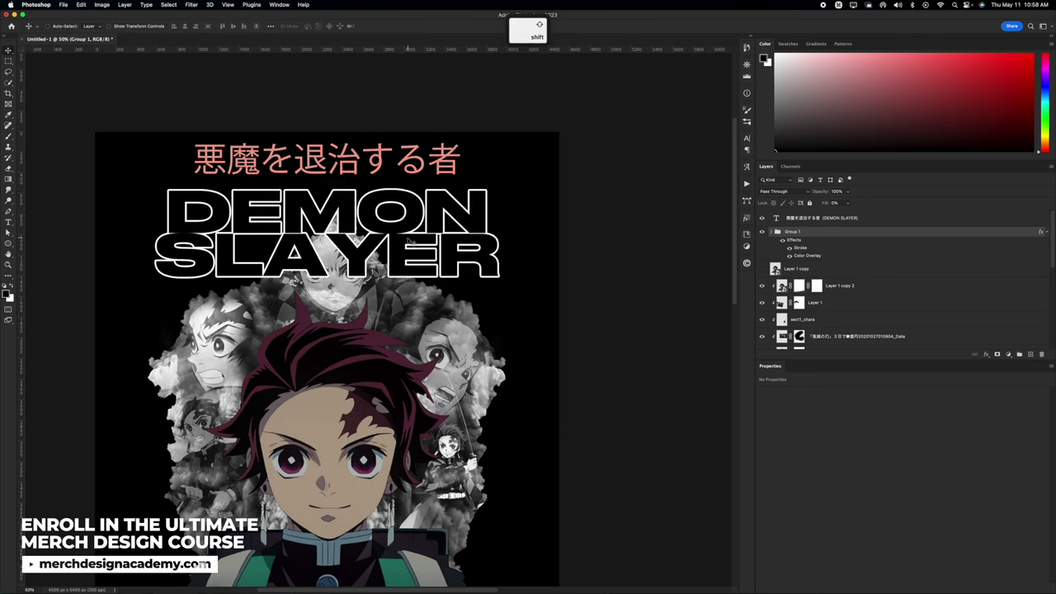
# - Try placing the Japanese text layer inside the title group so it takes on the group's outline
pyautogui.moveTo(789, 221); pyautogui.dragTo(787, 233)
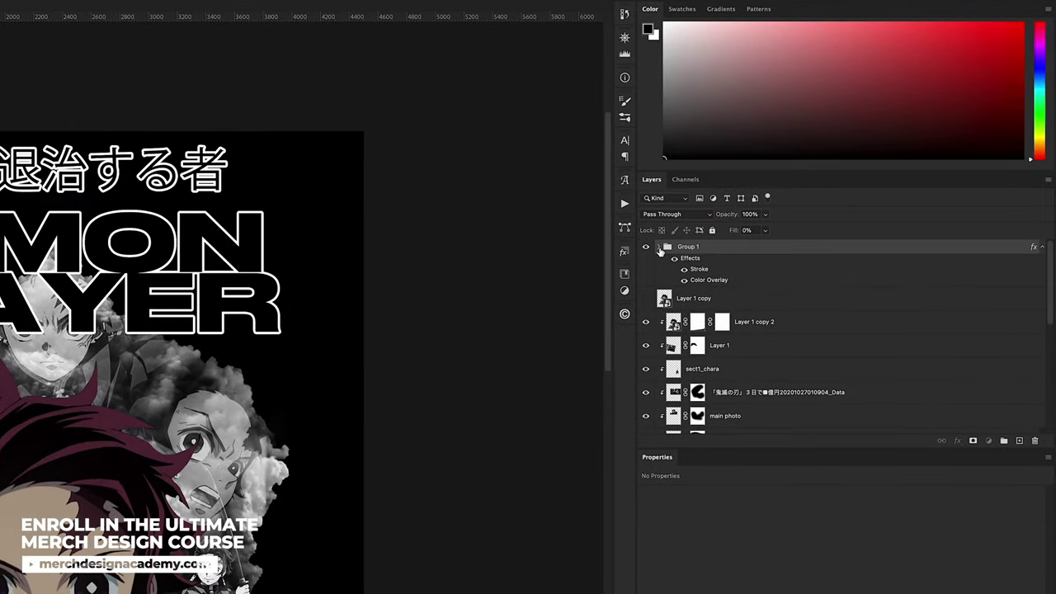
pyautogui.click(659, 247)
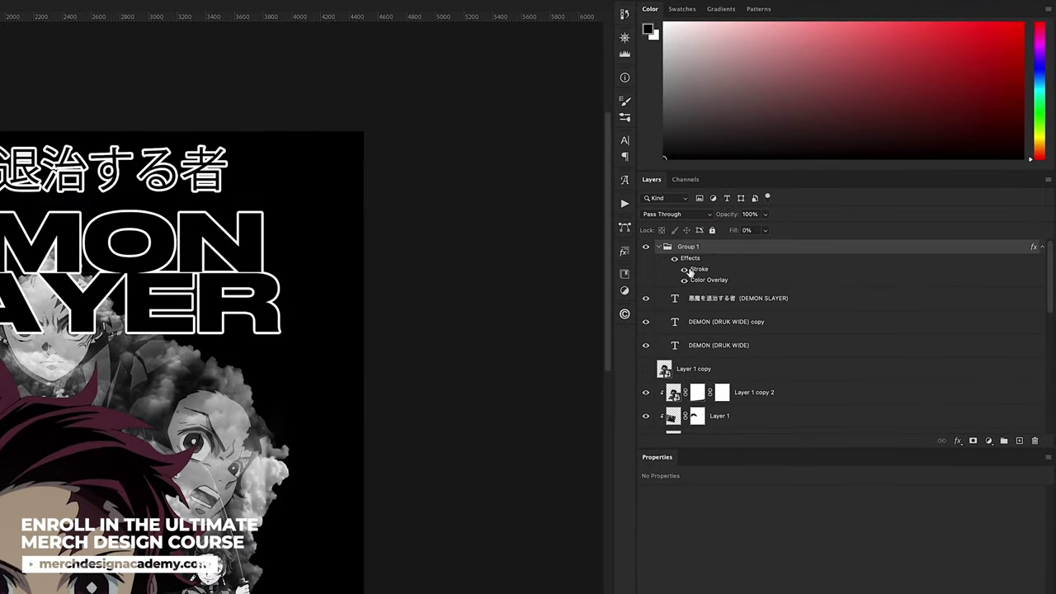
pyautogui.click(681, 300)
# - Move the Japanese text down over the middle of the title and place its layer above and outside the title group
pyautogui.moveTo(53, 172); pyautogui.dragTo(53, 262)
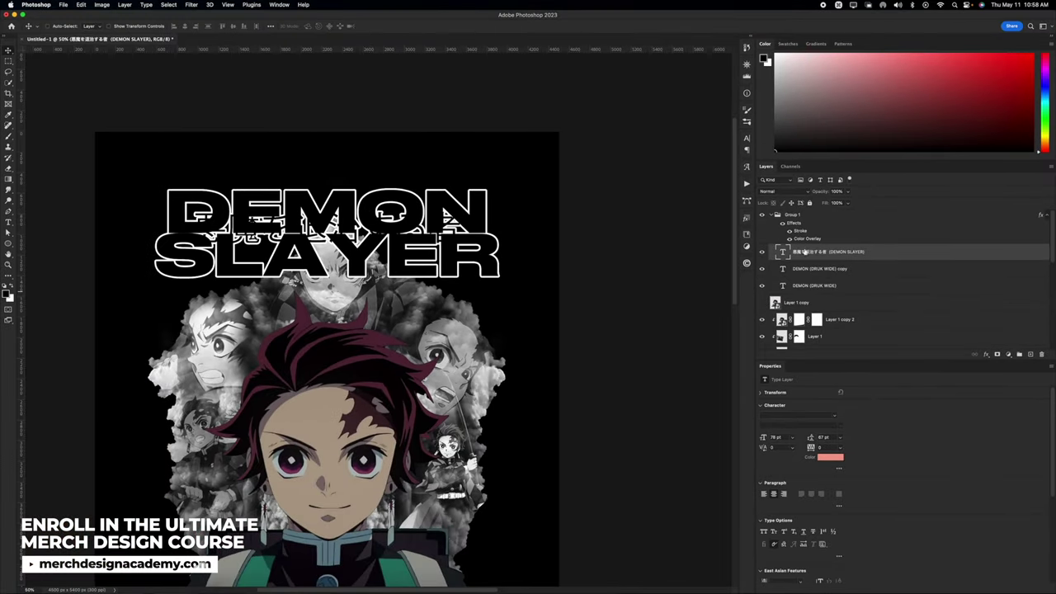
pyautogui.moveTo(804, 252); pyautogui.dragTo(805, 211)
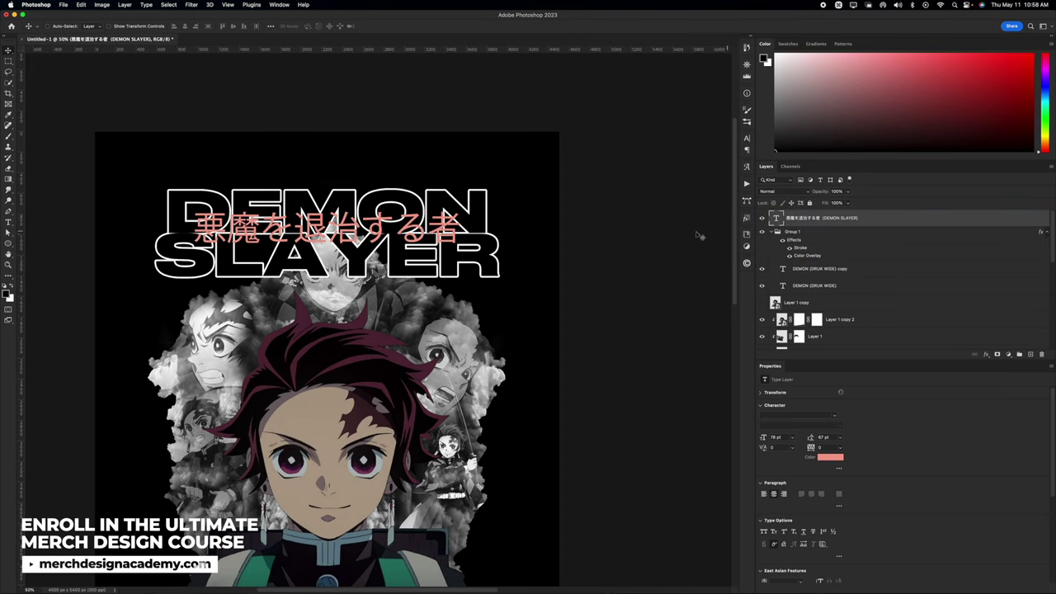
pyautogui.hotkey('shift', 'Down')
pyautogui.hotkey('shift', 'Down')
pyautogui.hotkey('shift', 'Down')
pyautogui.hotkey('shift', 'Down')
pyautogui.hotkey('shift', 'Down')
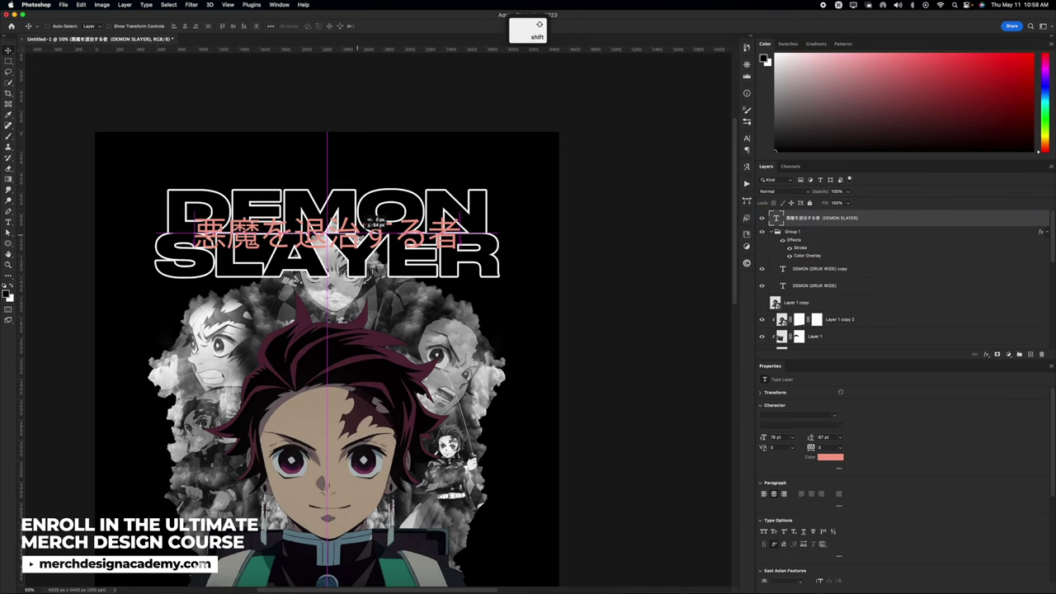
# - Set the Japanese text's Color Overlay to a bright crimson red
pyautogui.click(761, 218)
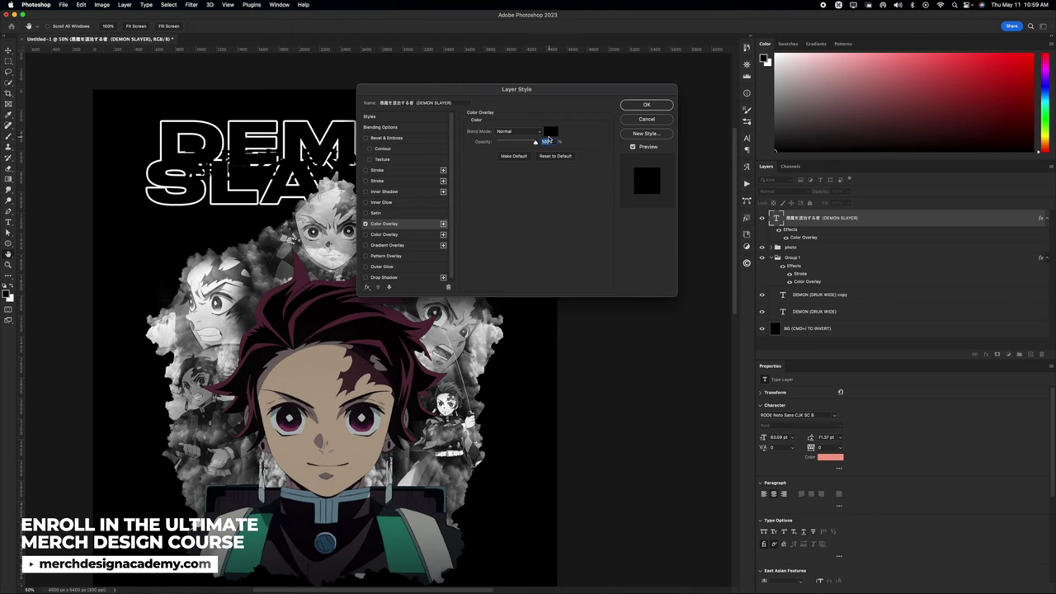
pyautogui.click(548, 135)
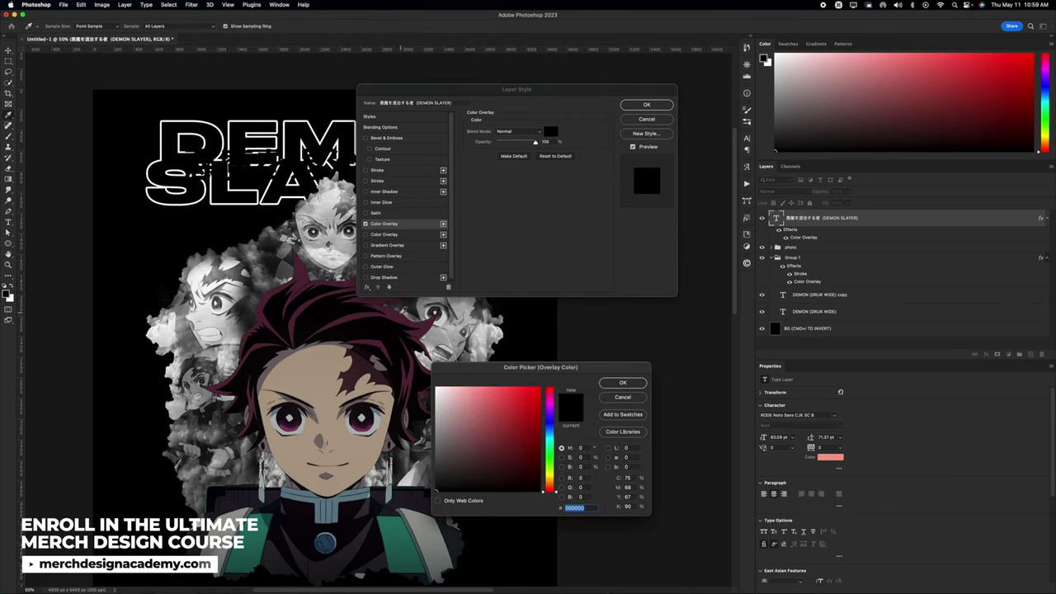
pyautogui.click(400, 313)
pyautogui.click(532, 387)
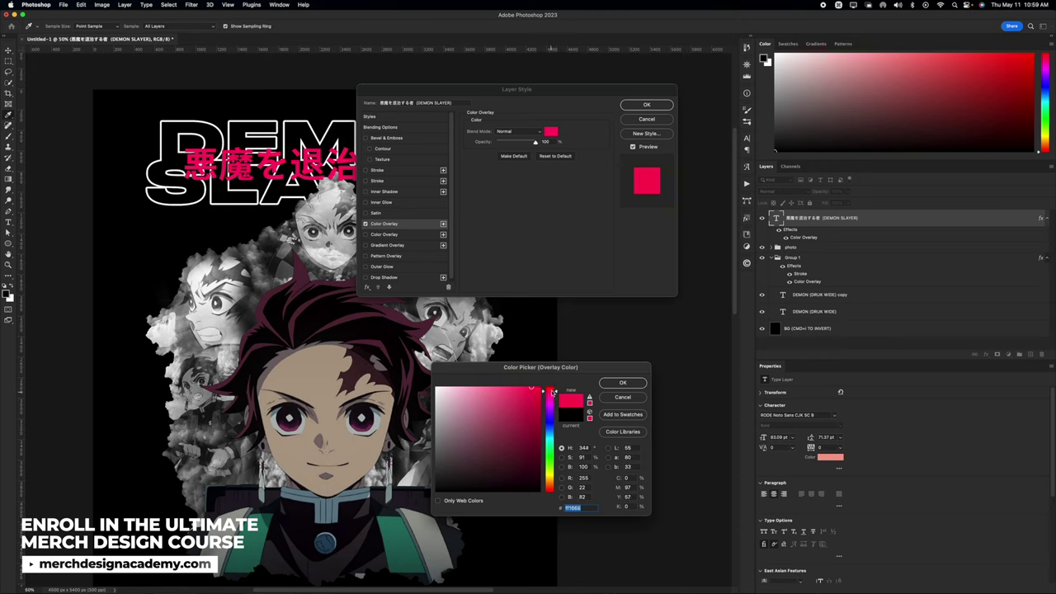
pyautogui.click(622, 382)
pyautogui.click(646, 105)
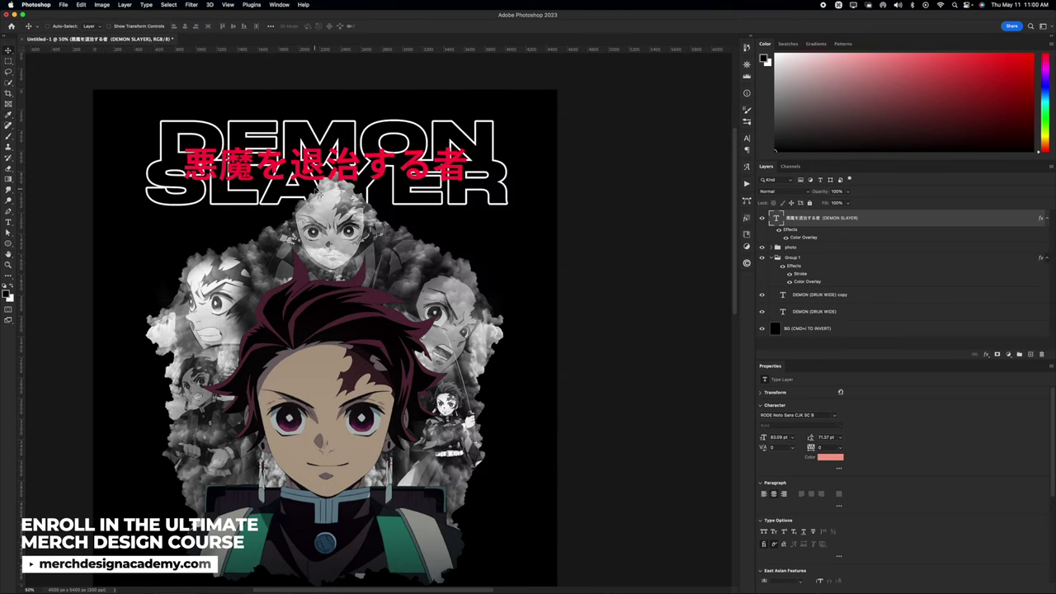
# - Nudge the Japanese text slightly upward over the title and add a black Outer Glow to it
pyautogui.moveTo(317, 190); pyautogui.dragTo(328, 164)
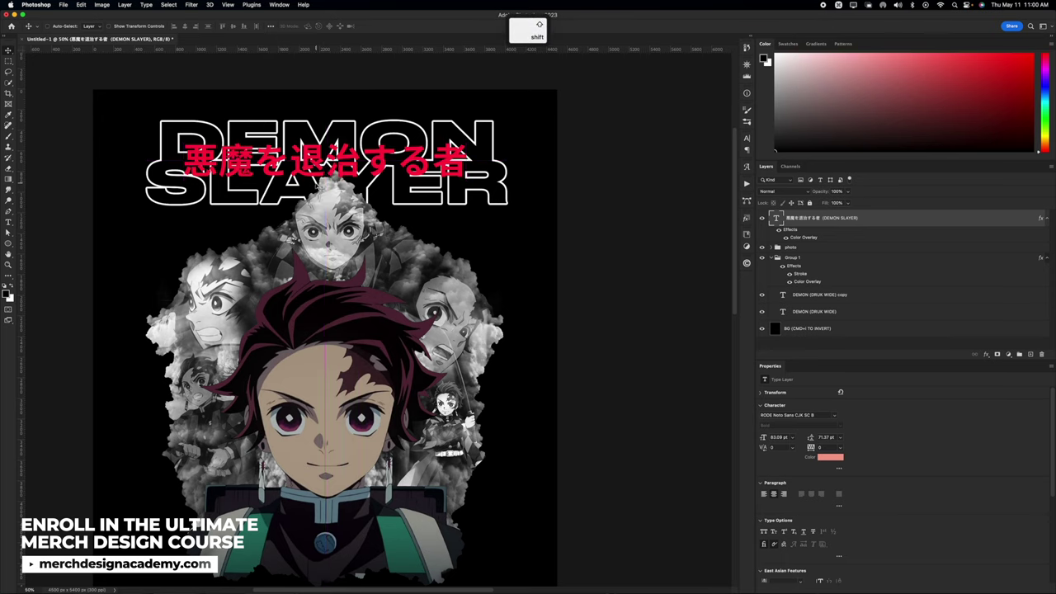
pyautogui.click(986, 355)
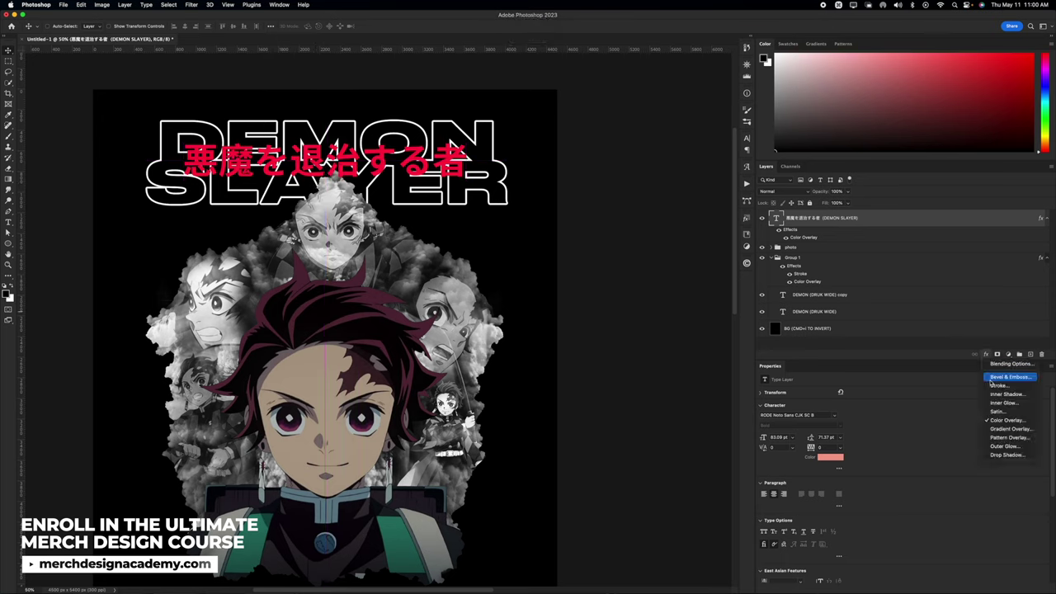
pyautogui.click(1006, 444)
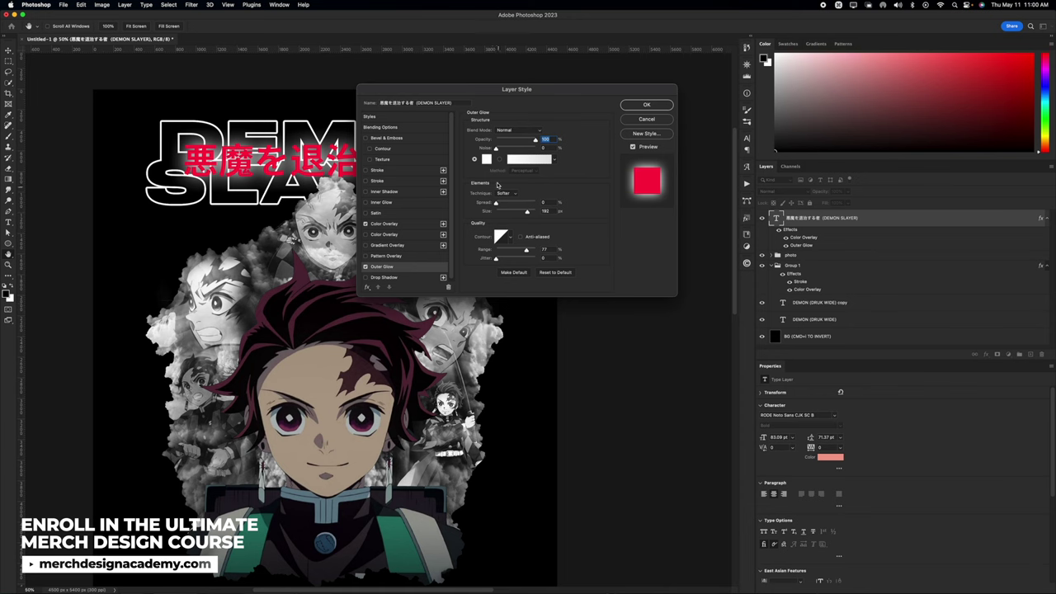
pyautogui.click(489, 160)
pyautogui.moveTo(504, 428); pyautogui.dragTo(435, 491)
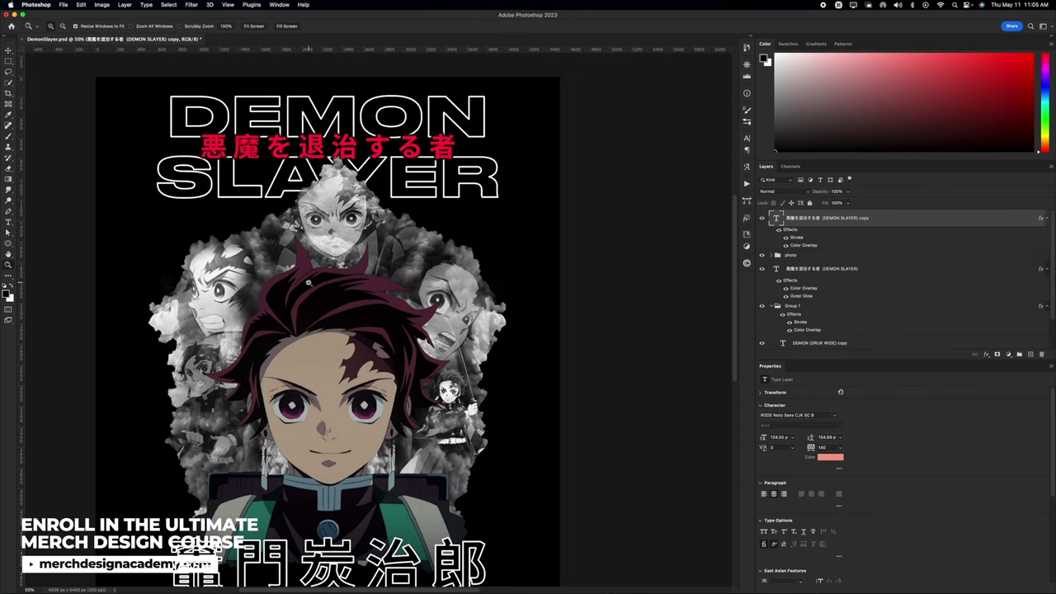
# - Hide the Japanese title text and move the SLAYER line up to close the gap below DEMON
pyautogui.press('space')
pyautogui.moveTo(348, 295); pyautogui.dragTo(323, 263)
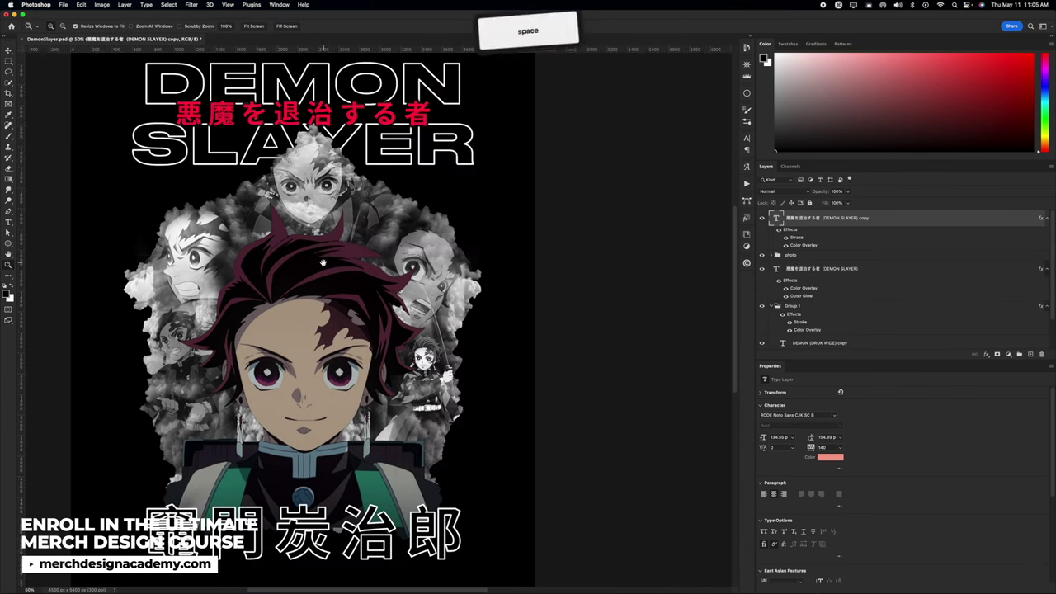
pyautogui.press('space')
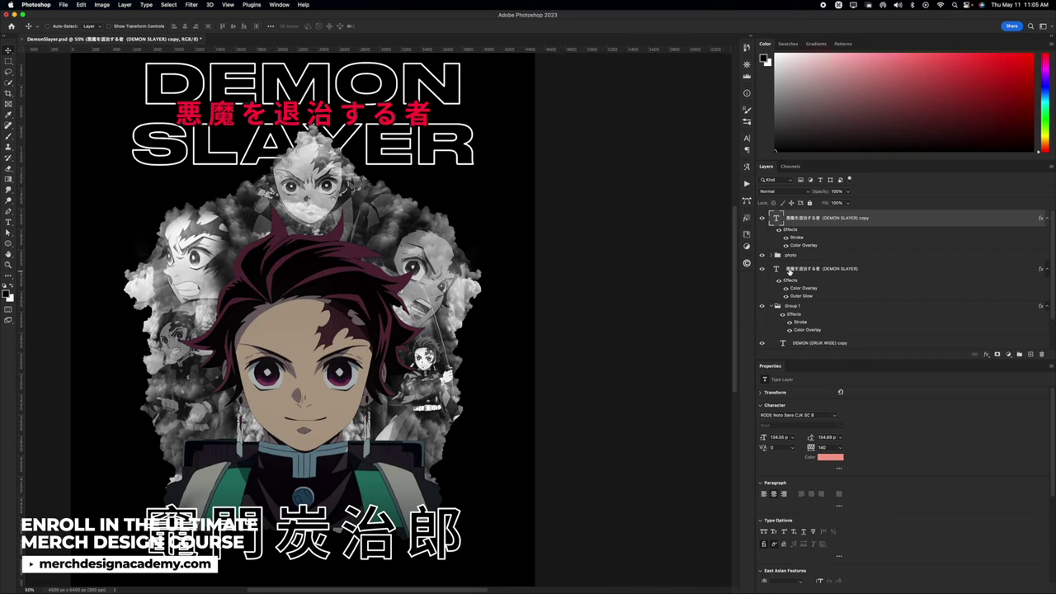
pyautogui.click(761, 268)
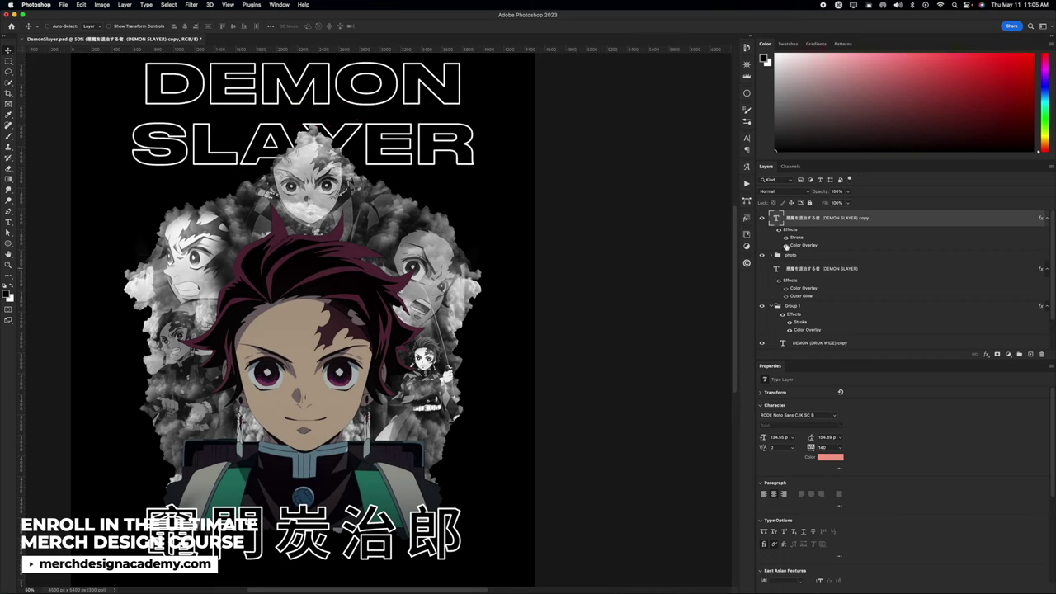
pyautogui.scroll(-1, 793, 308)
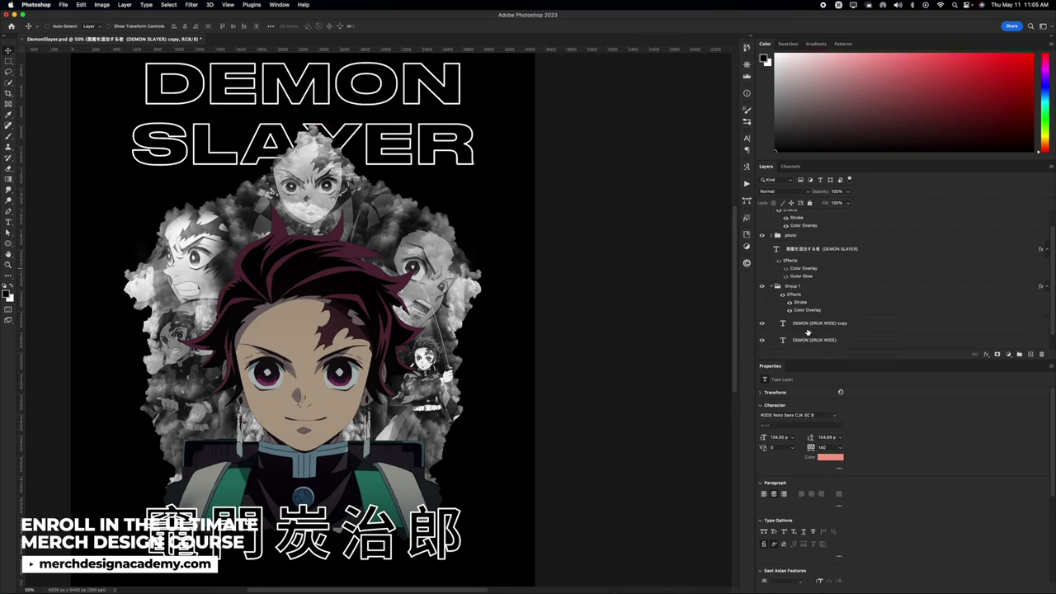
pyautogui.click(812, 323)
pyautogui.moveTo(312, 86); pyautogui.dragTo(312, 59)
pyautogui.click(804, 285)
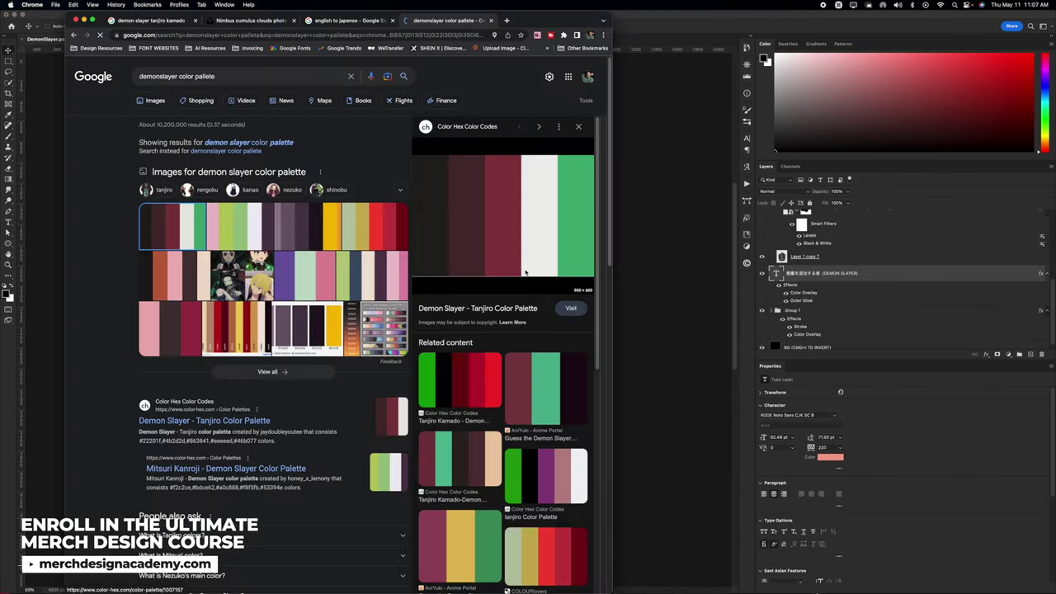
# - Copy the Demon Slayer - Tanjiro Color Palette image from the browser and paste it into the Photoshop design above all other layers
pyautogui.rightClick(522, 238)
pyautogui.click(534, 328)
pyautogui.click(663, 264)
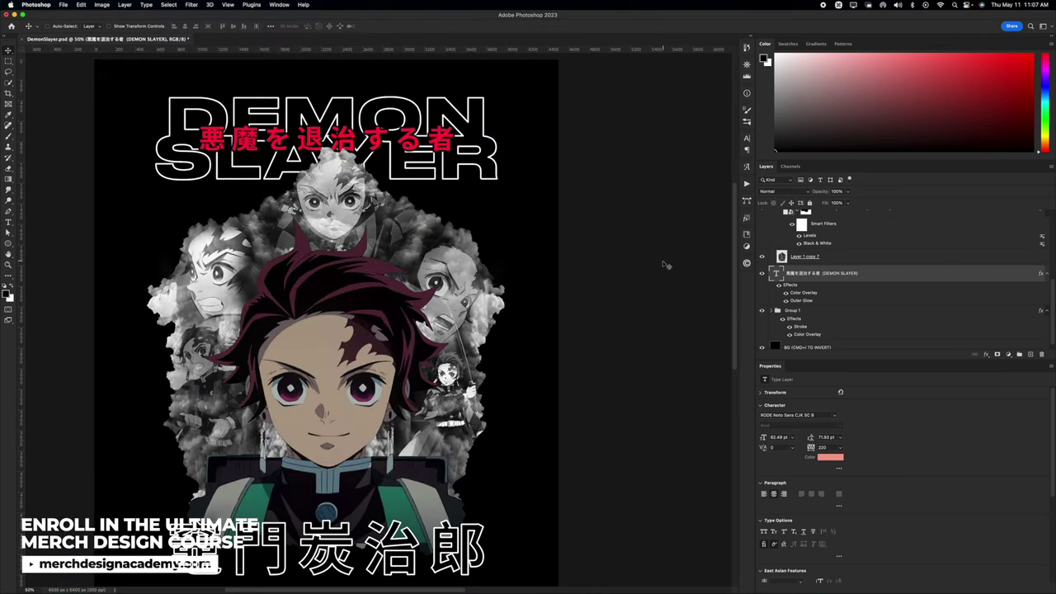
pyautogui.scroll(5, 782, 253)
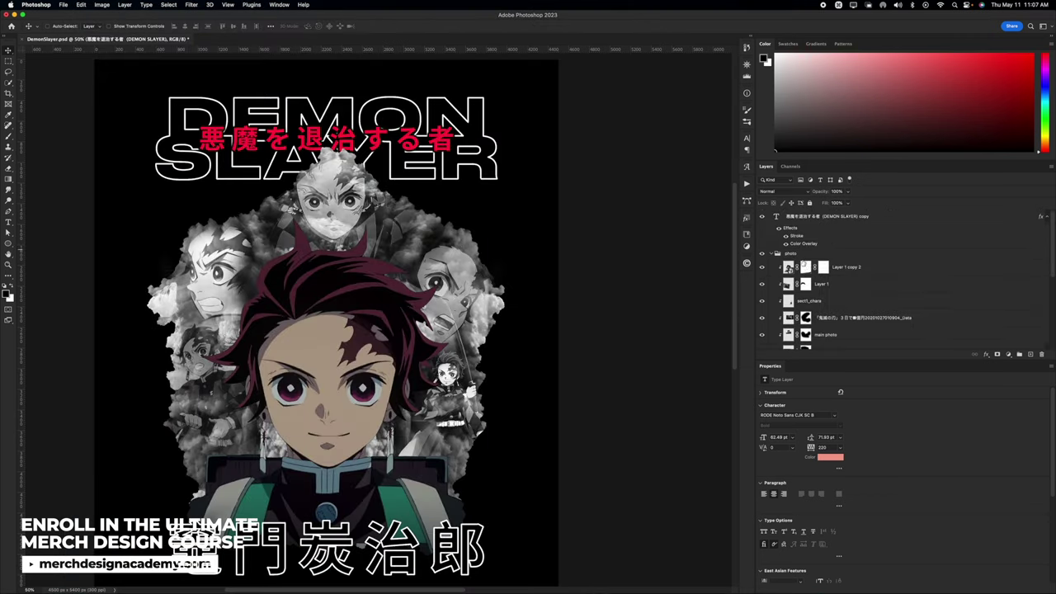
pyautogui.press('super+v')
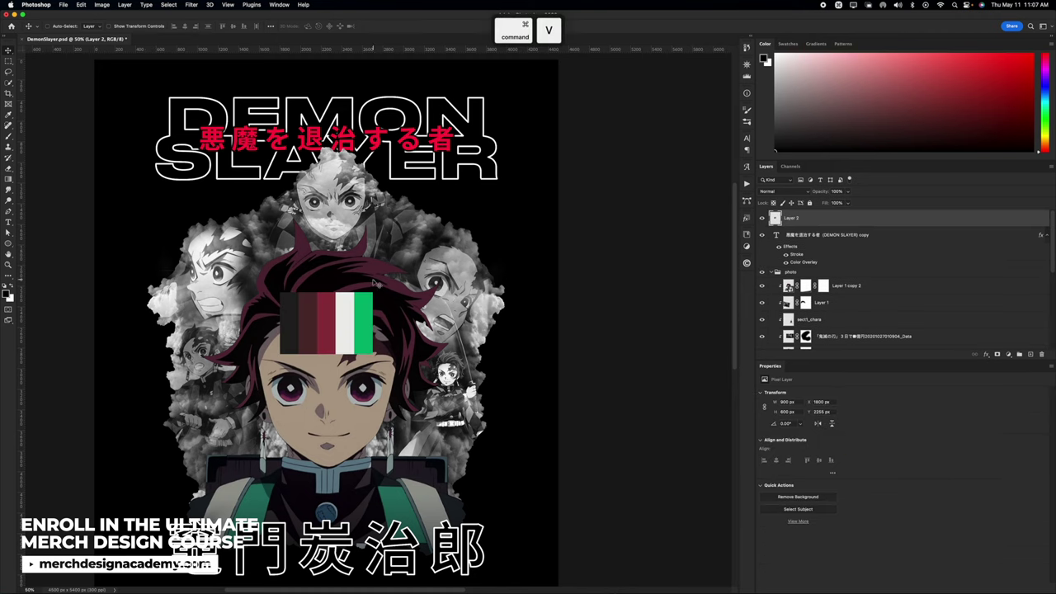
# - Move the palette image into the canvas's upper-left corner and squash its height to about 222 px, keeping the 900 px width
pyautogui.moveTo(364, 320); pyautogui.dragTo(175, 86)
pyautogui.press('super+t')
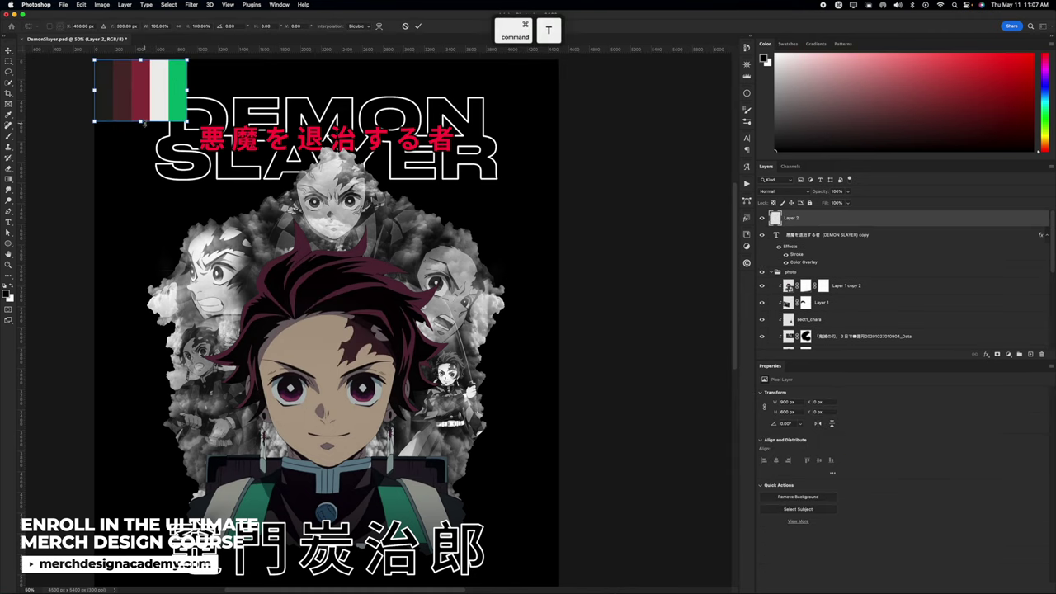
pyautogui.moveTo(143, 121); pyautogui.dragTo(144, 82)
pyautogui.press('Return')
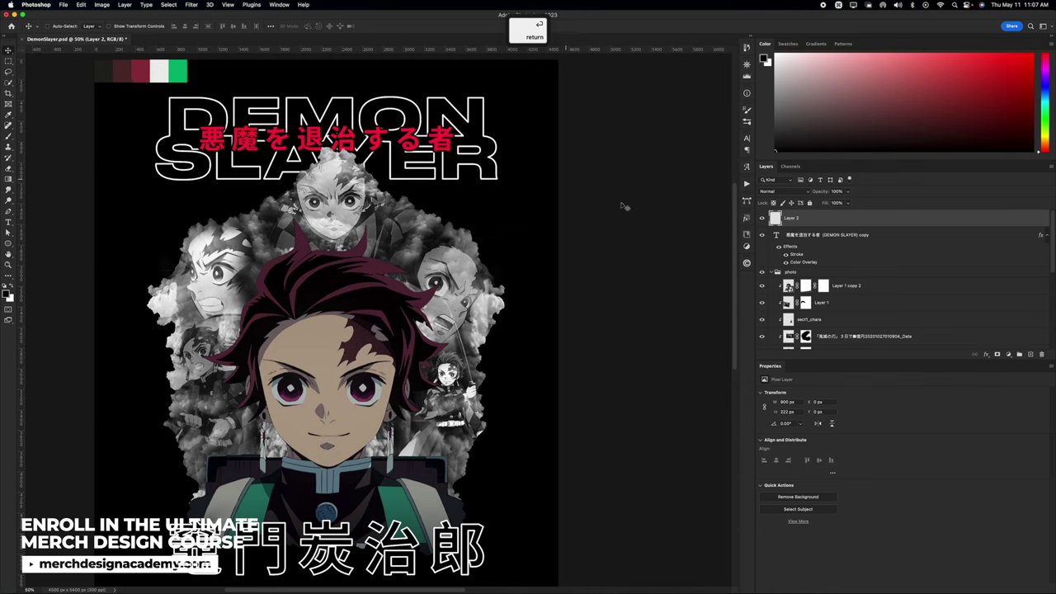
# - Try the palette's maroon and green as the Color Overlay of the large Japanese text below the portrait
pyautogui.doubleClick(795, 262)
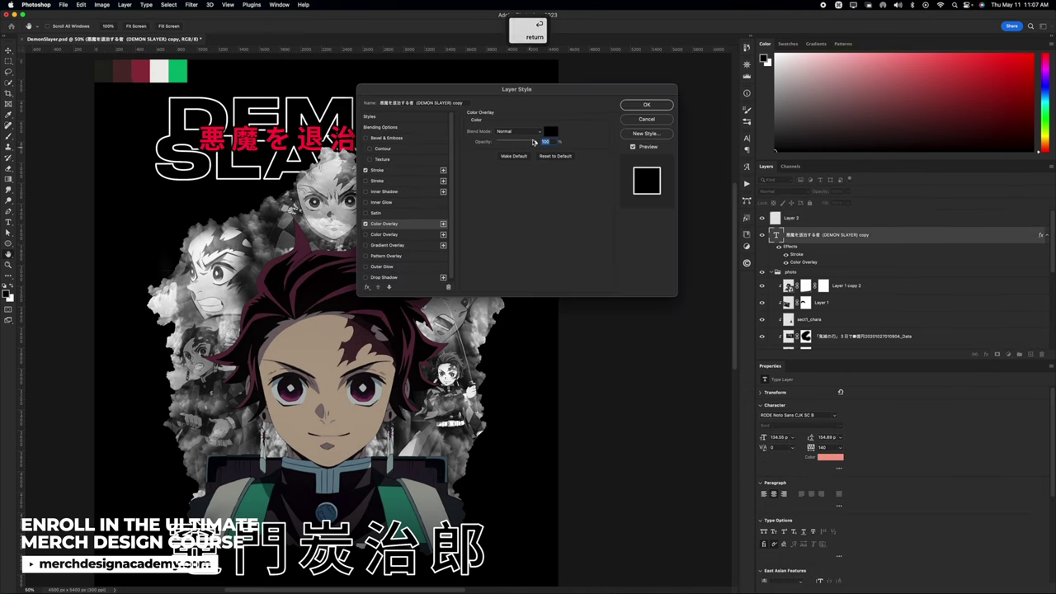
pyautogui.click(549, 131)
pyautogui.click(146, 71)
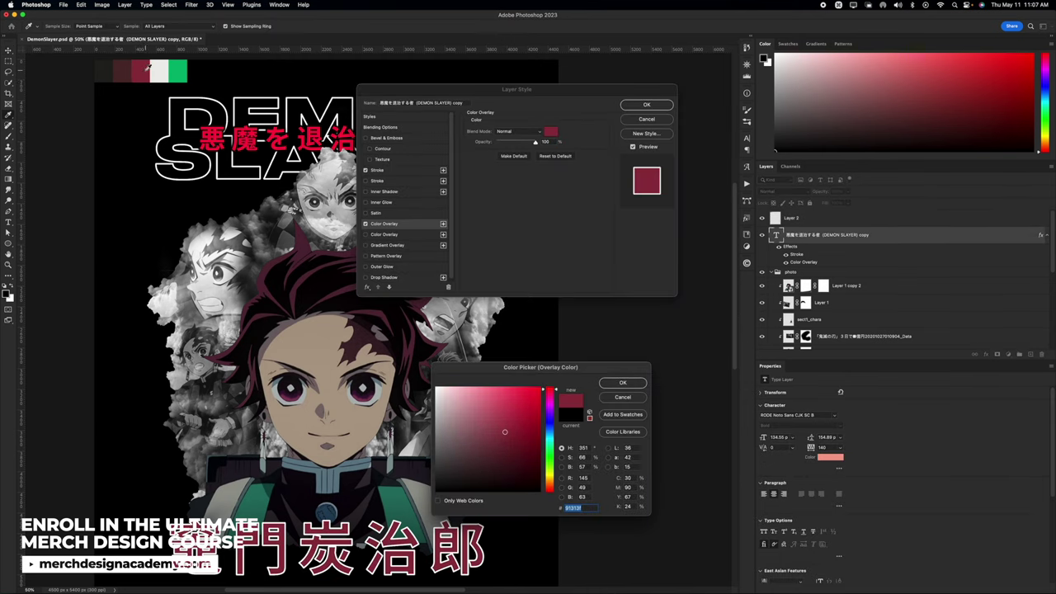
pyautogui.click(174, 70)
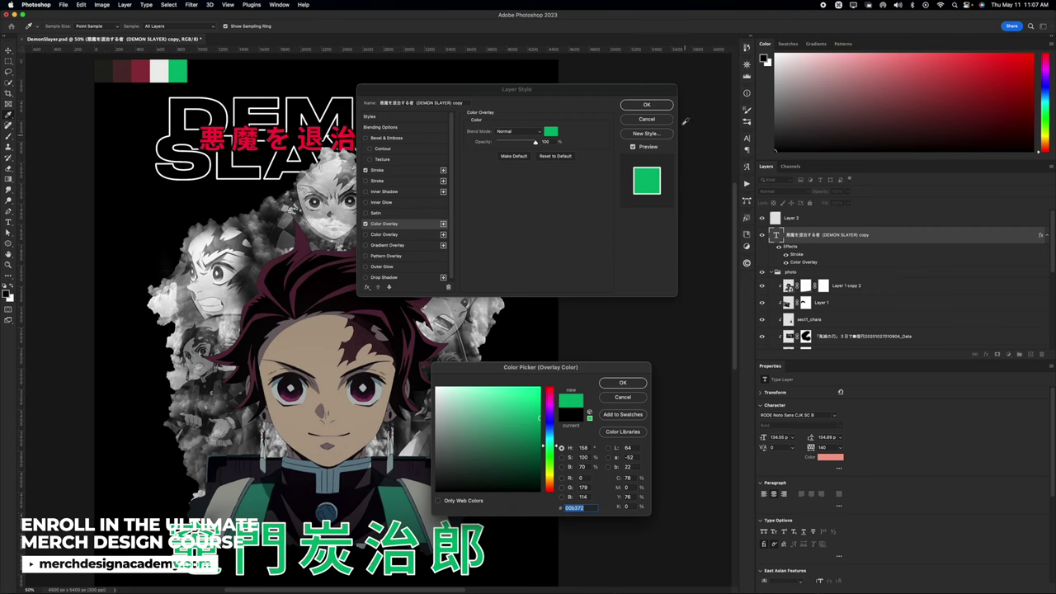
pyautogui.click(622, 383)
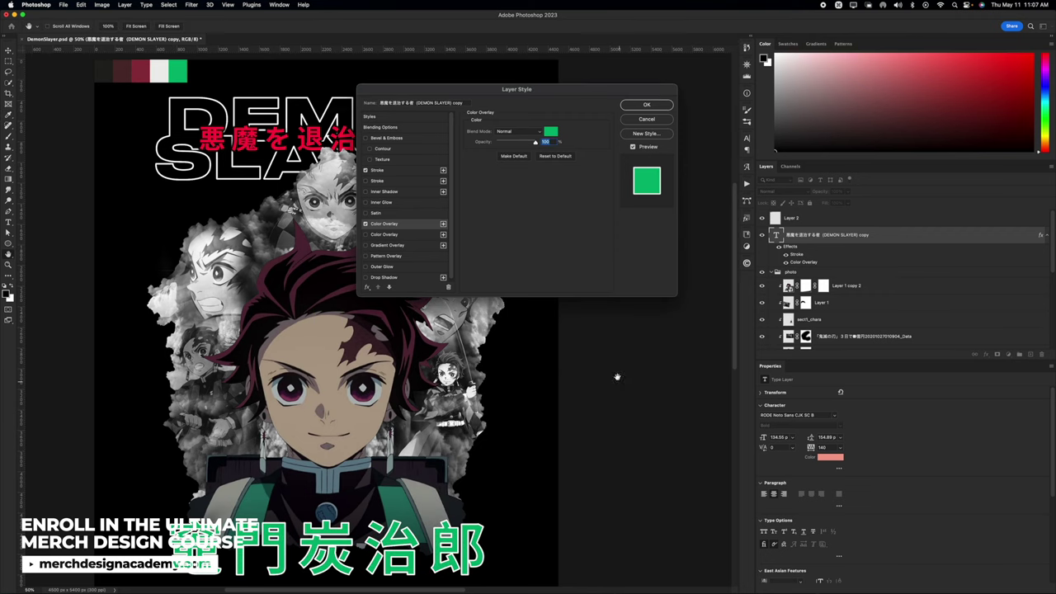
pyautogui.click(646, 119)
# - Set the Color Overlay of the Japanese text over the title to the green sampled from the palette image
pyautogui.scroll(-5, 793, 262)
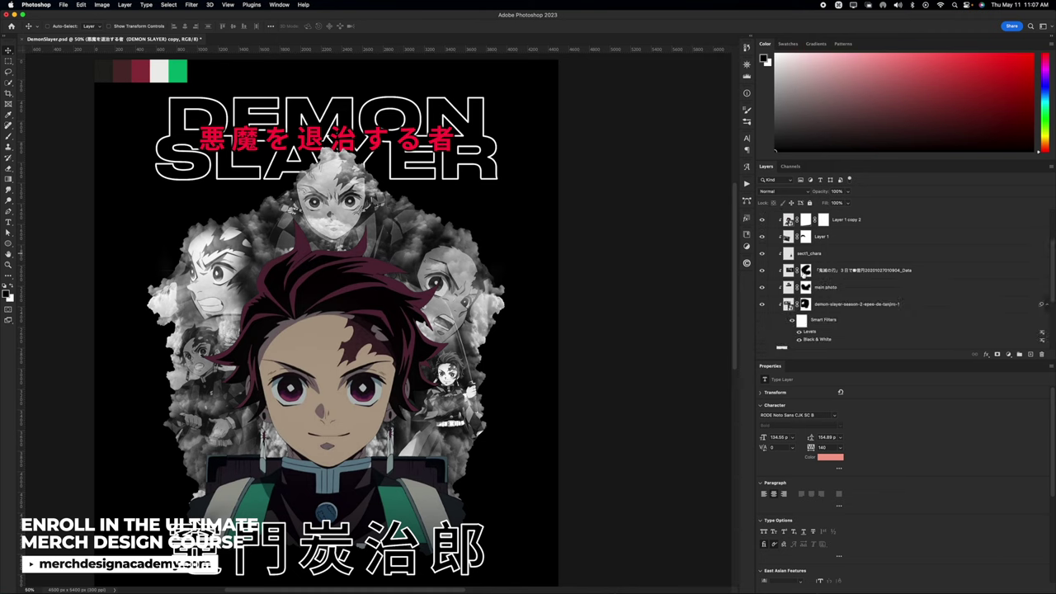
pyautogui.click(802, 323)
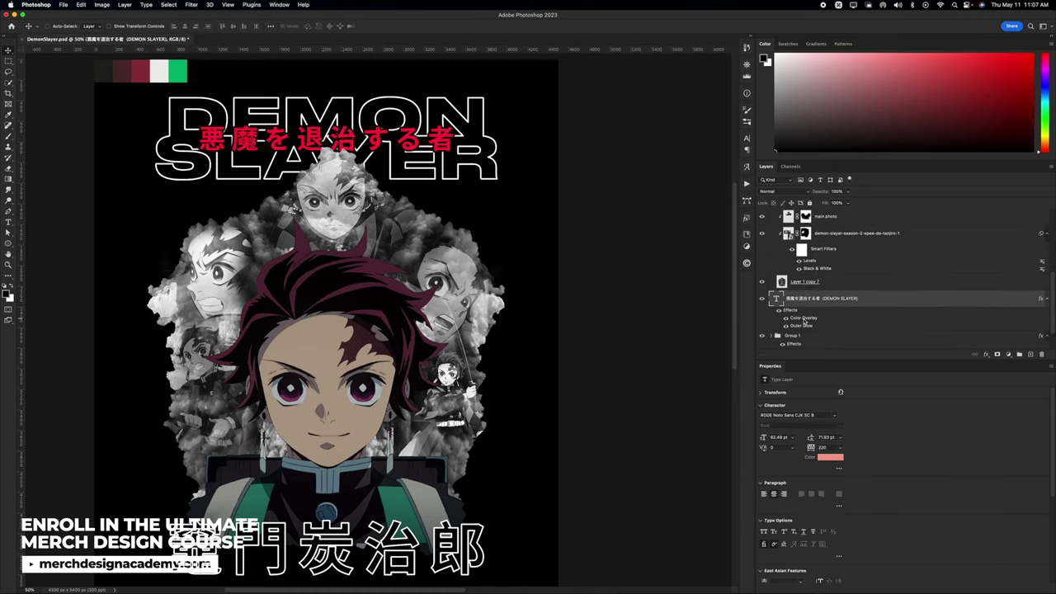
pyautogui.doubleClick(804, 318)
pyautogui.click(549, 132)
pyautogui.click(178, 64)
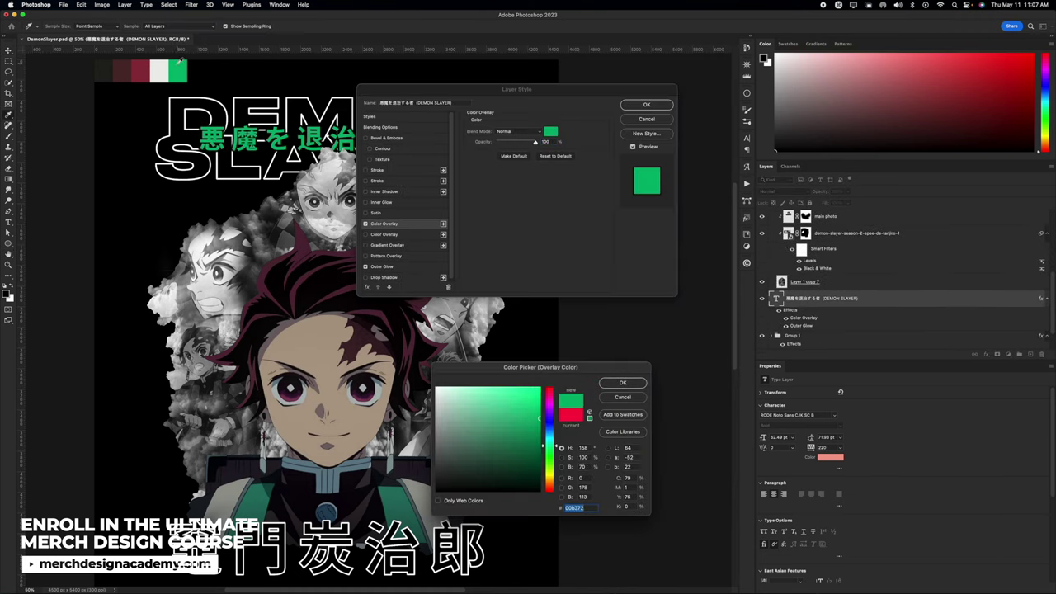
pyautogui.click(623, 382)
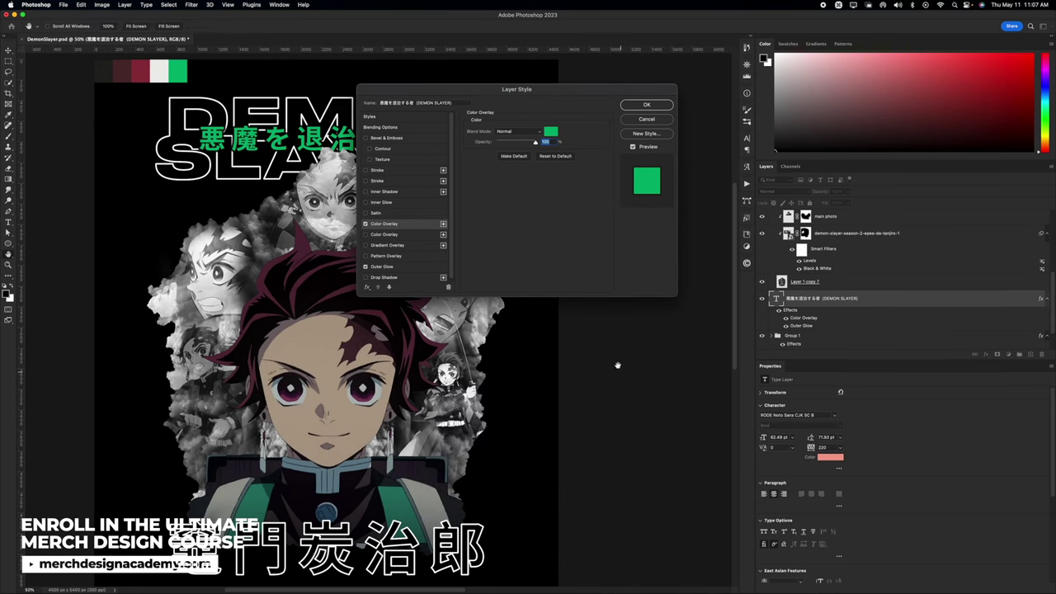
pyautogui.click(637, 109)
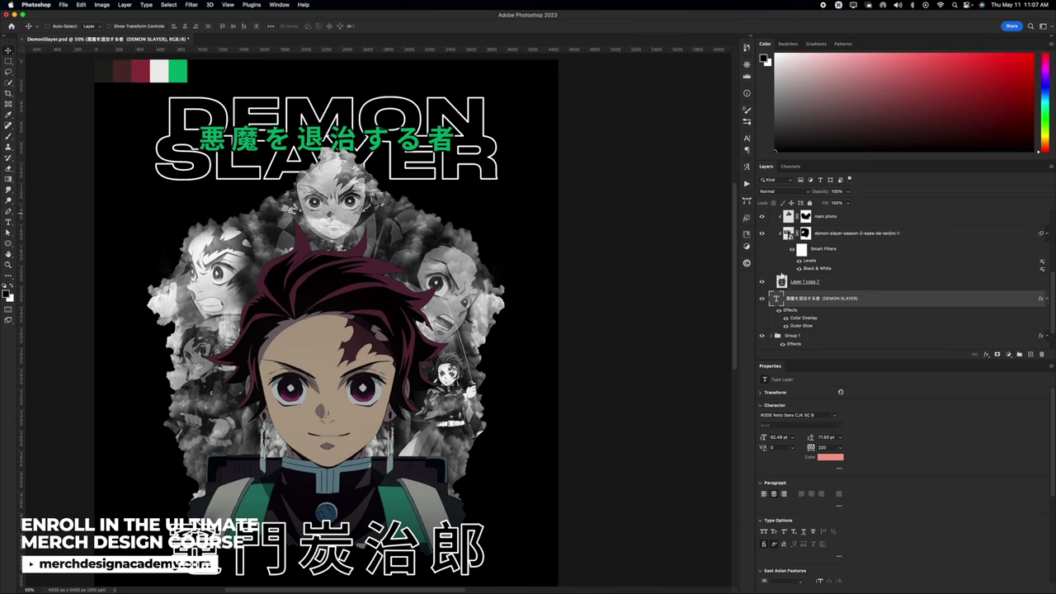
pyautogui.scroll(2, 777, 283)
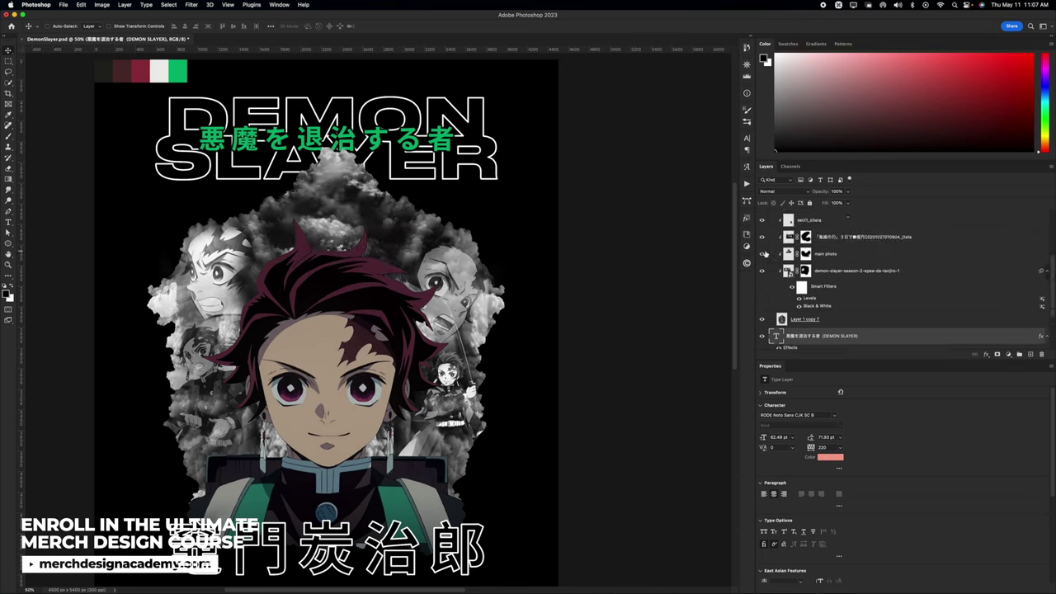
# - Convert the main portrait layer, Layer 1 copy 2 in the photo group, to monochrome with a Black & White adjustment
pyautogui.scroll(2, 765, 254)
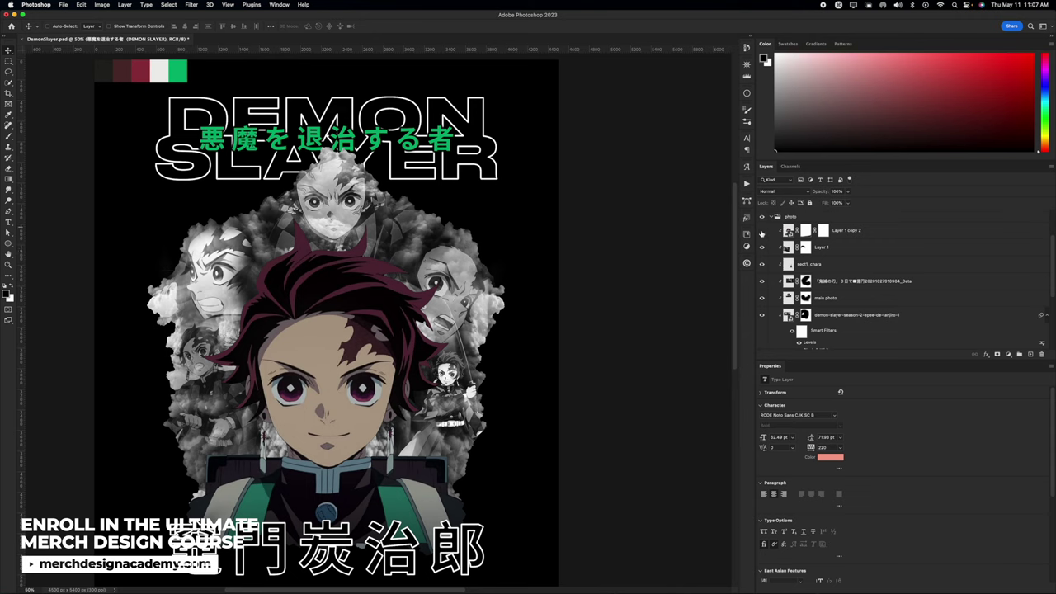
pyautogui.click(762, 230)
pyautogui.click(761, 230)
pyautogui.click(791, 231)
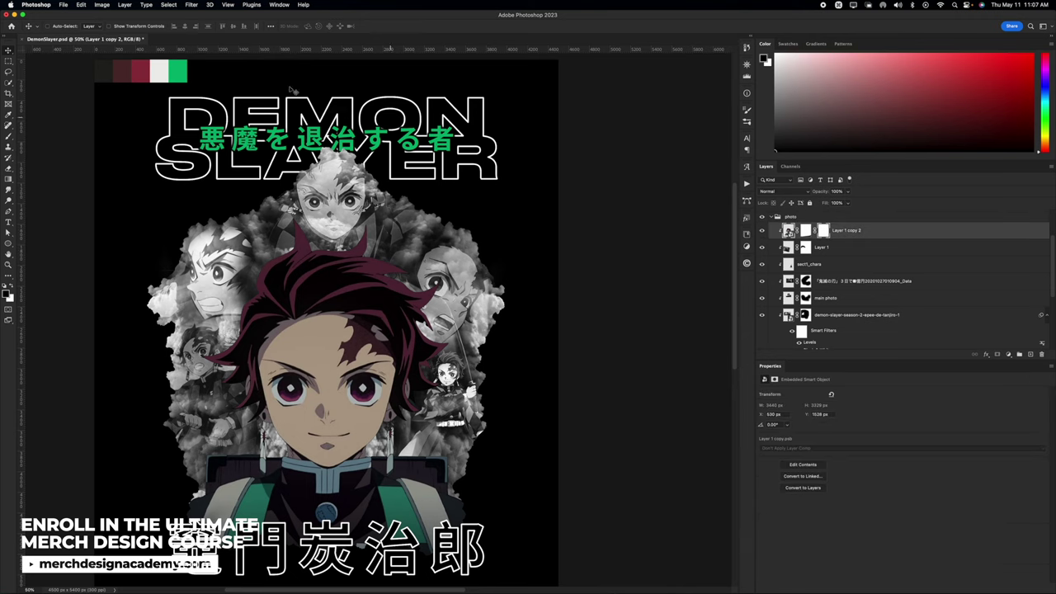
pyautogui.click(104, 5)
pyautogui.moveTo(117, 29)
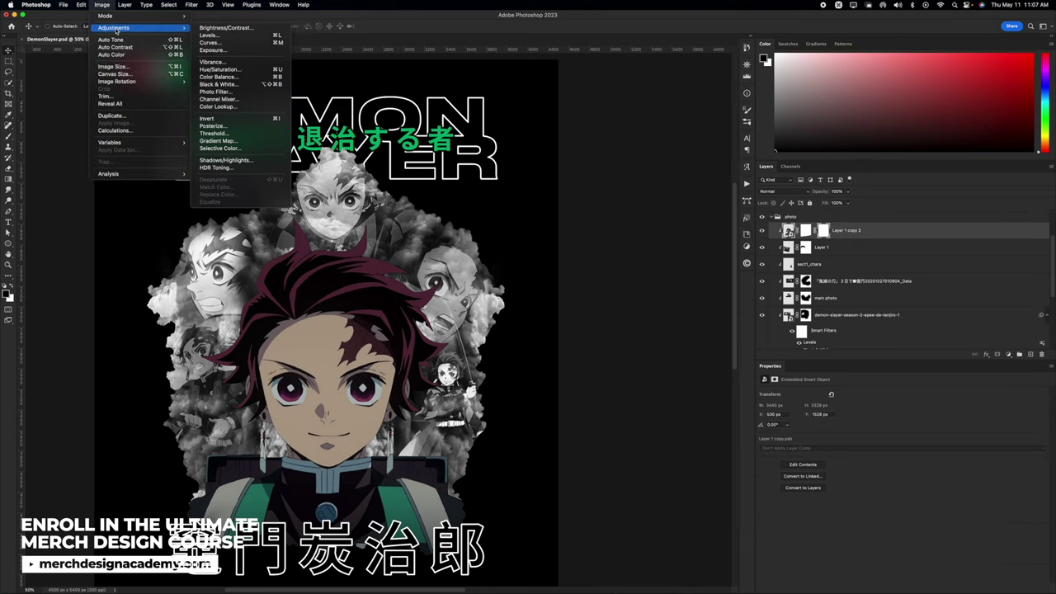
pyautogui.click(240, 86)
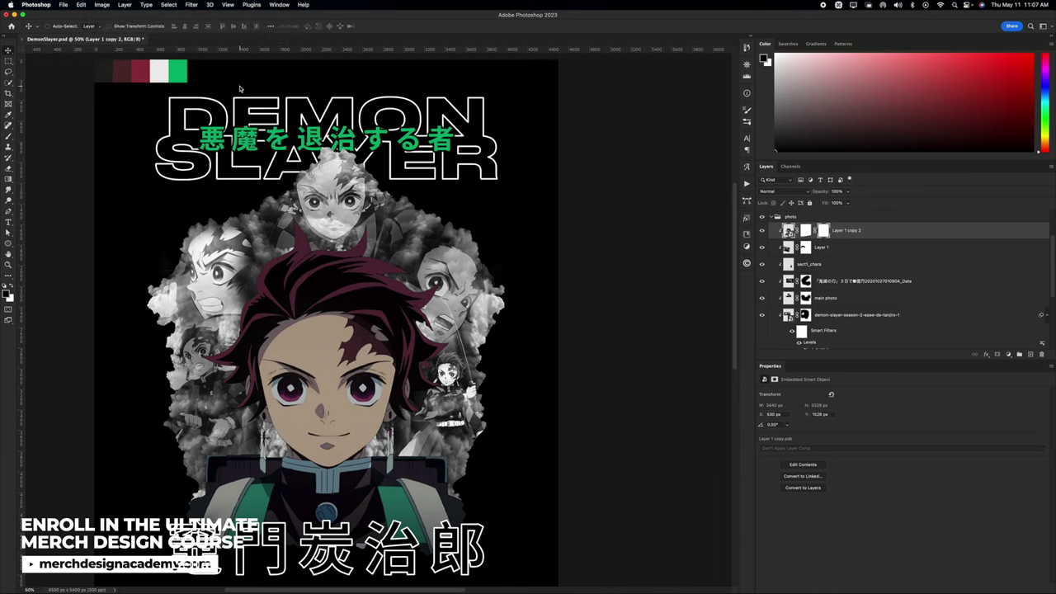
# - Add a black Outer Glow with low spread and larger size to the portrait copy, and name that layer main character glow
pyautogui.click(987, 353)
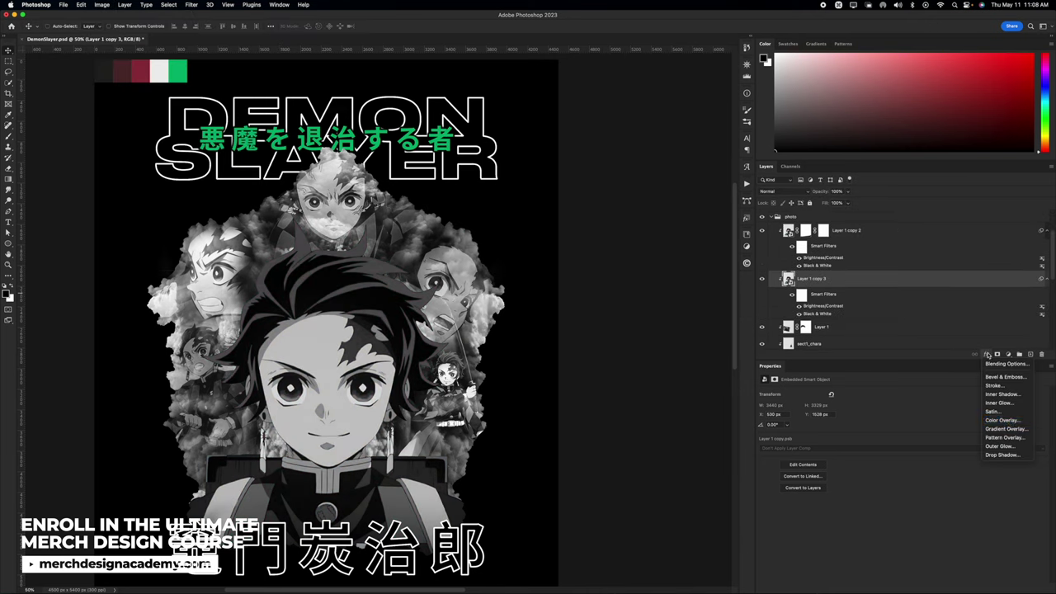
pyautogui.click(1000, 446)
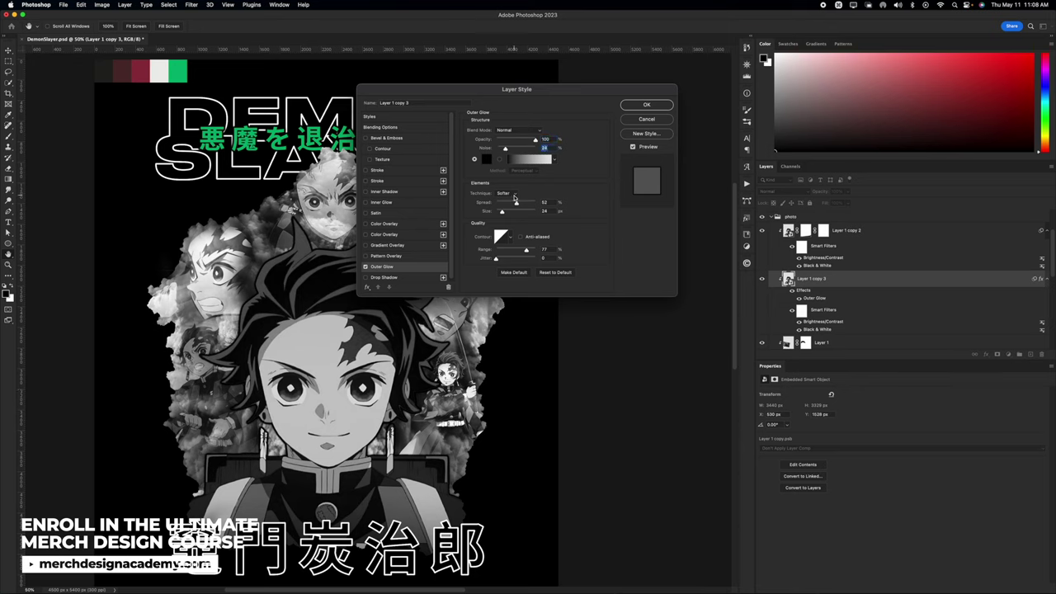
pyautogui.moveTo(515, 202)
pyautogui.mouseDown()
pyautogui.moveTo(491, 202)
pyautogui.moveTo(516, 213)
pyautogui.mouseUp()
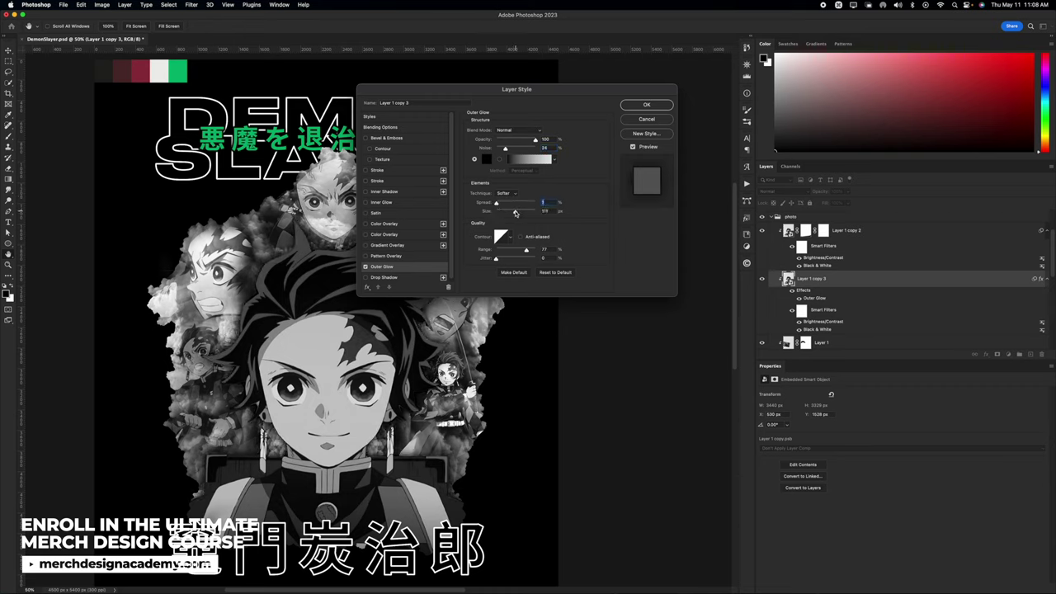
pyautogui.click(647, 105)
pyautogui.scroll(-2, 493, 279)
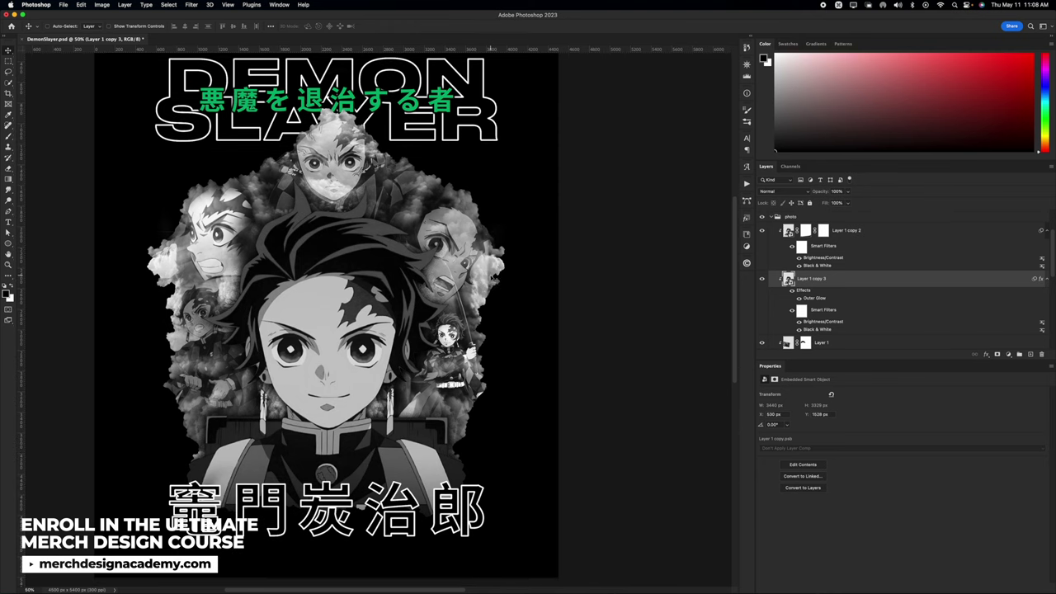
pyautogui.rightClick(839, 281)
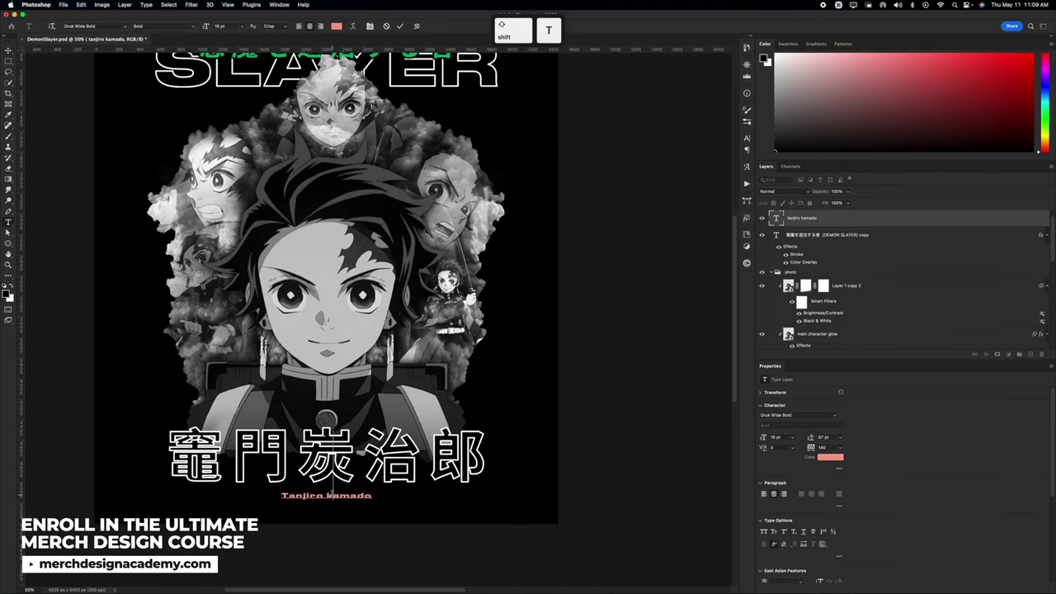
# - Capitalize the small caption as "Tanjiro Kamado" and move it above the large Japanese name
pyautogui.write('Kamado')
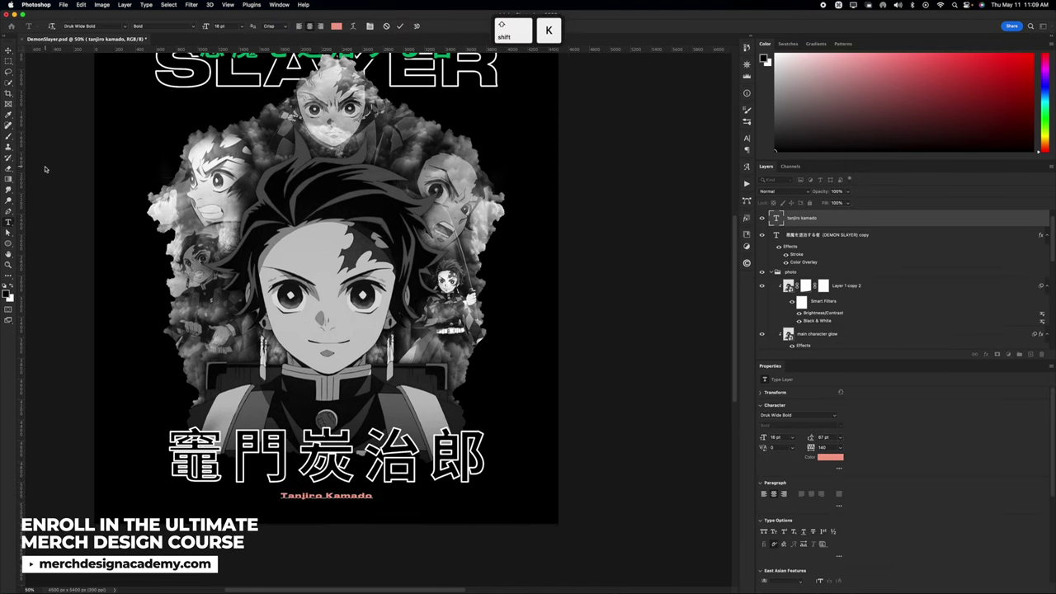
pyautogui.click(8, 50)
pyautogui.hotkey('ctrl', 'd')
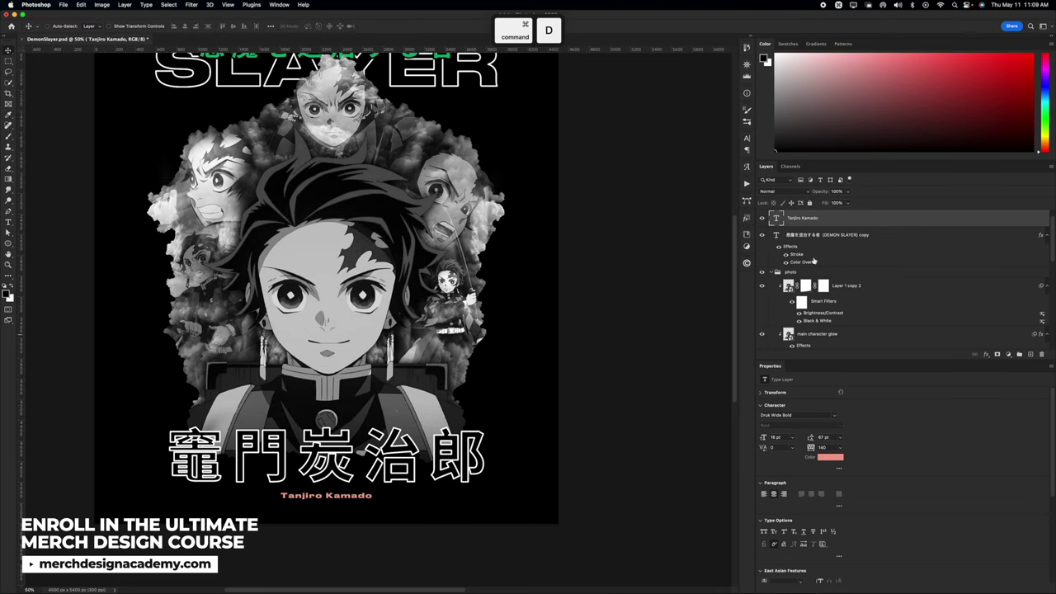
pyautogui.moveTo(387, 490); pyautogui.dragTo(395, 394)
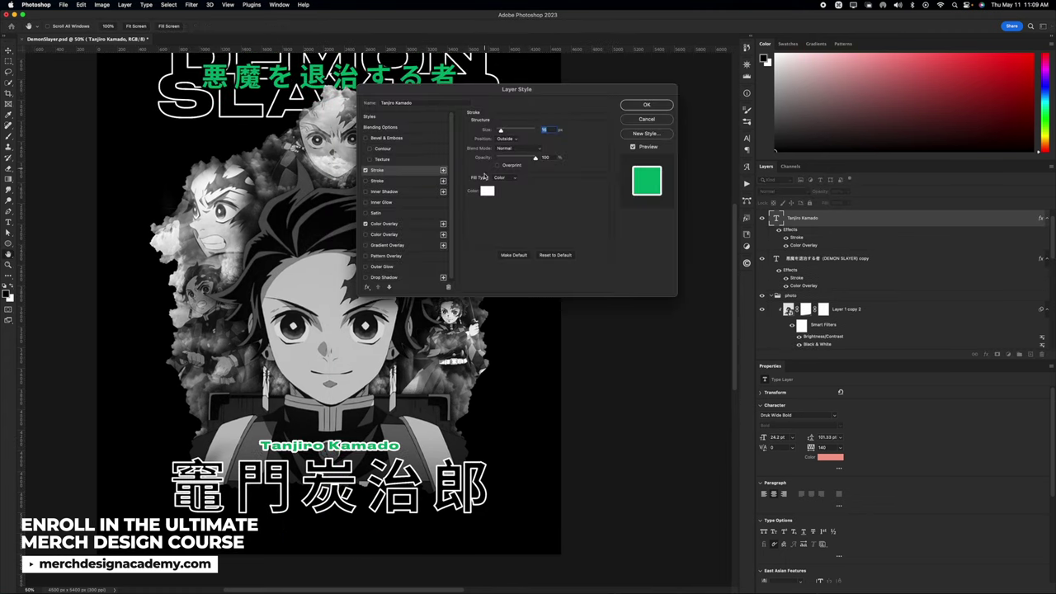
# - Change the Stroke colour of the Tanjiro Kamado caption to black
pyautogui.click(488, 191)
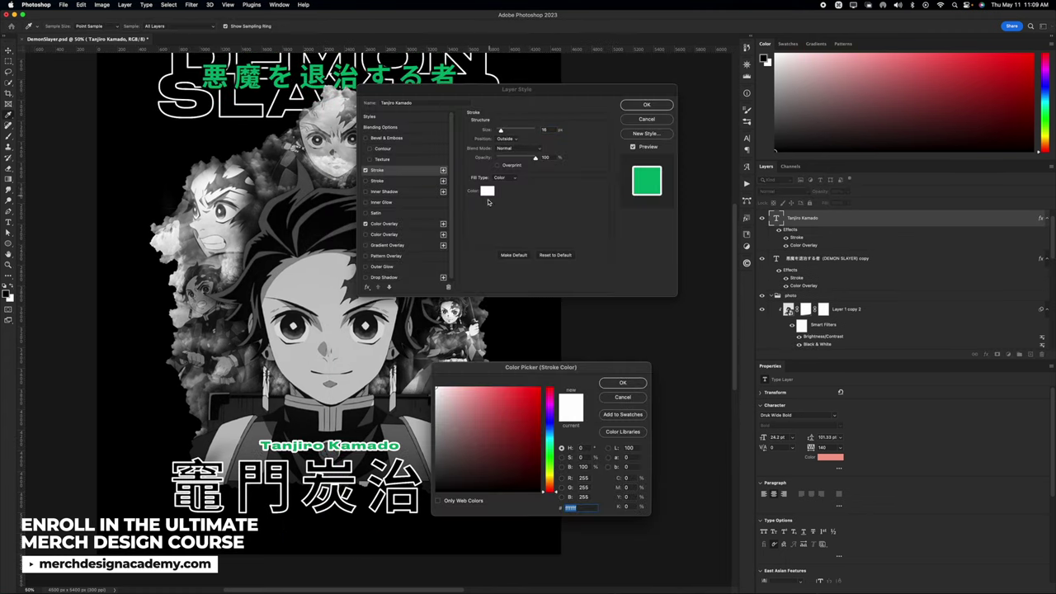
pyautogui.moveTo(494, 402); pyautogui.dragTo(435, 501)
pyautogui.click(624, 383)
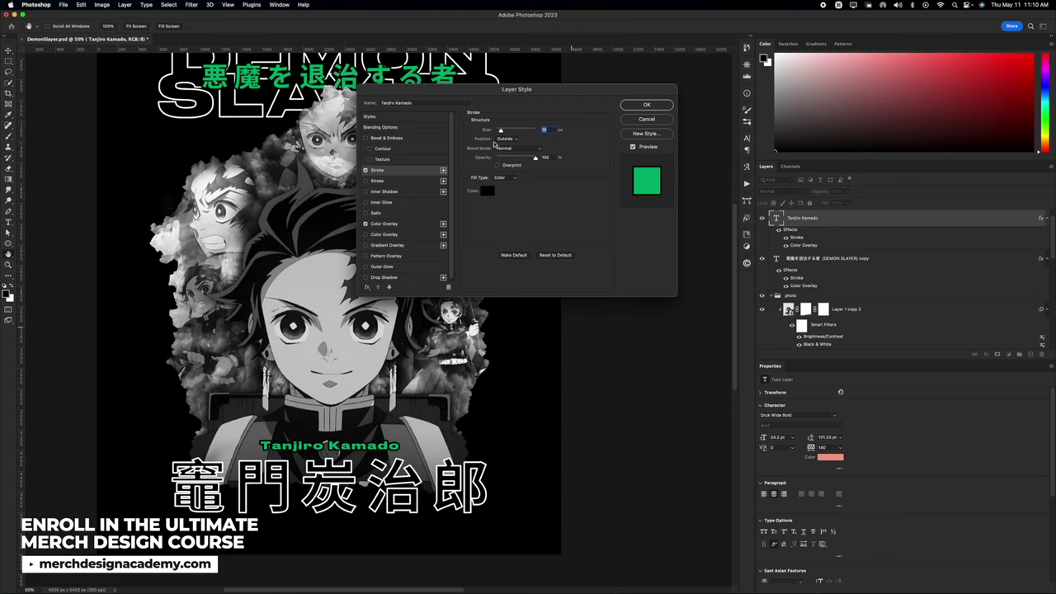
pyautogui.click(511, 139)
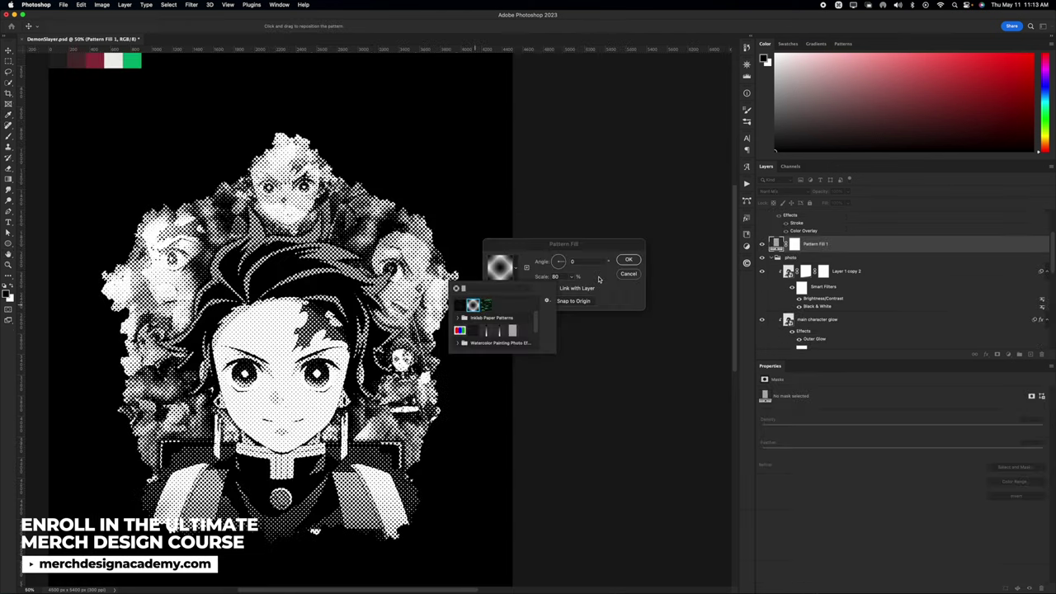
# - Apply the halftone Pattern Fill above the photo group after trying smaller pattern scales, starting with 30%
pyautogui.write('3')
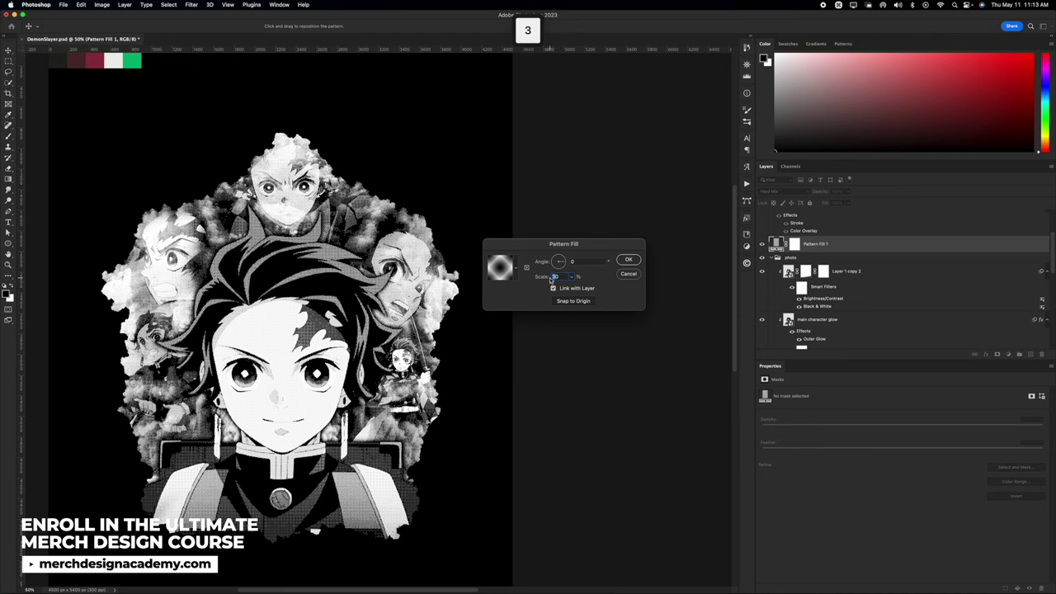
pyautogui.write('45')
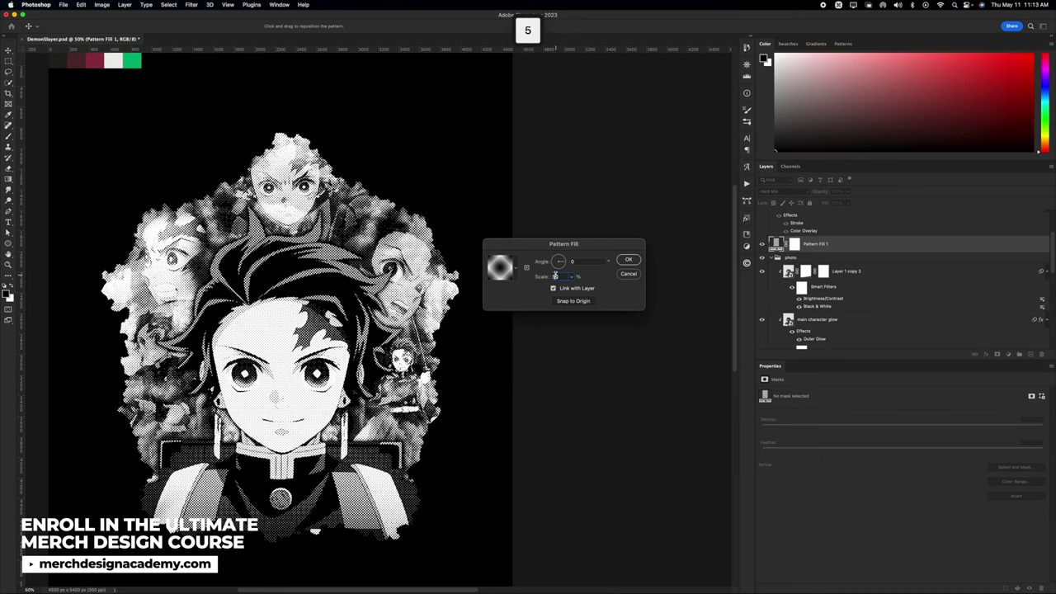
pyautogui.write('4')
pyautogui.click(629, 260)
# - Lower the Fill of the halftone Pattern Fill 1 layer to 58%
pyautogui.press('z')
pyautogui.click(553, 297)
pyautogui.press('space')
pyautogui.moveTo(552, 298); pyautogui.dragTo(666, 264)
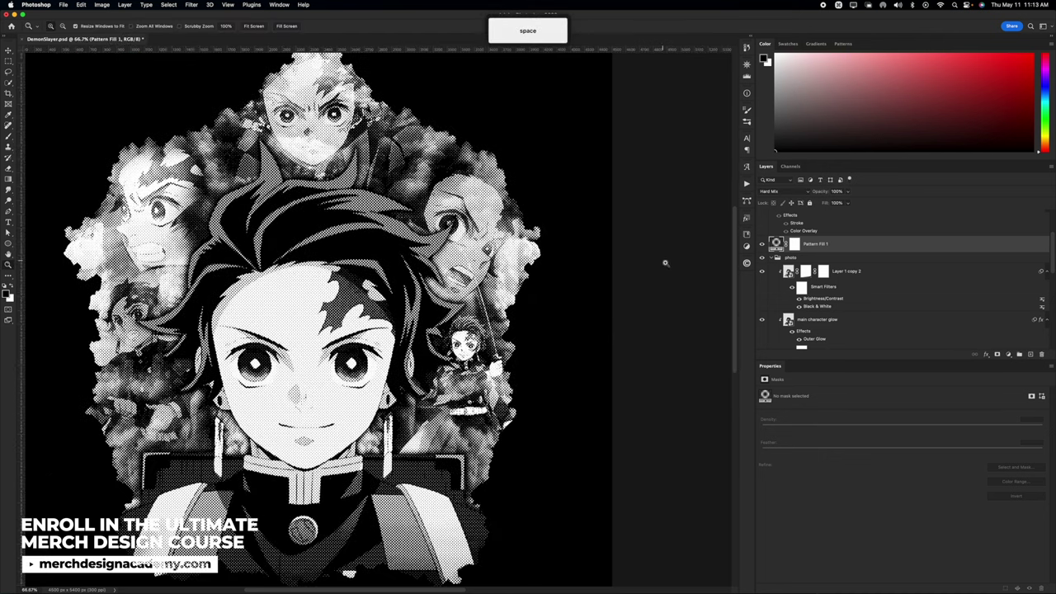
pyautogui.moveTo(846, 203)
pyautogui.mouseDown()
pyautogui.moveTo(821, 214)
pyautogui.moveTo(834, 213)
pyautogui.mouseUp()
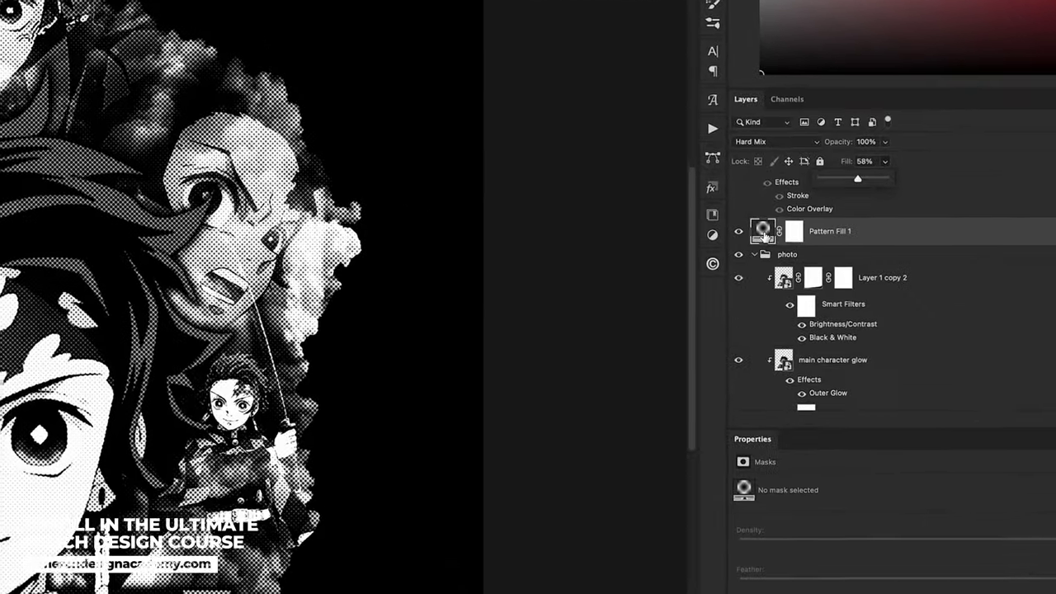
# - Set the scale of the halftone Pattern Fill 1 to 30%
pyautogui.doubleClick(776, 243)
pyautogui.doubleClick(382, 287)
pyautogui.write('30')
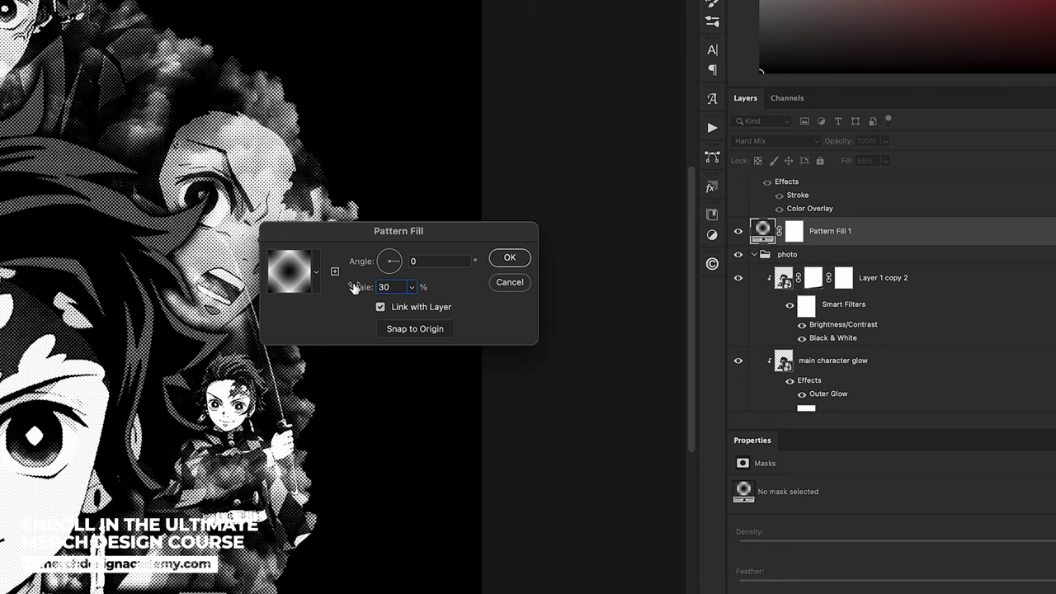
pyautogui.click(506, 258)
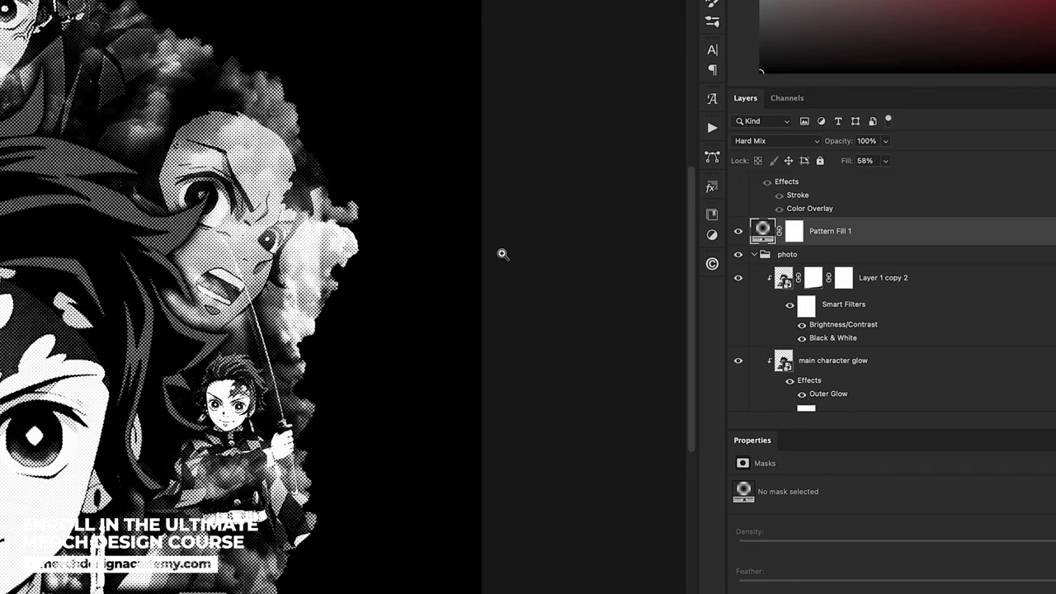
pyautogui.click(1032, 359)
pyautogui.doubleClick(800, 228)
pyautogui.write('hafl')
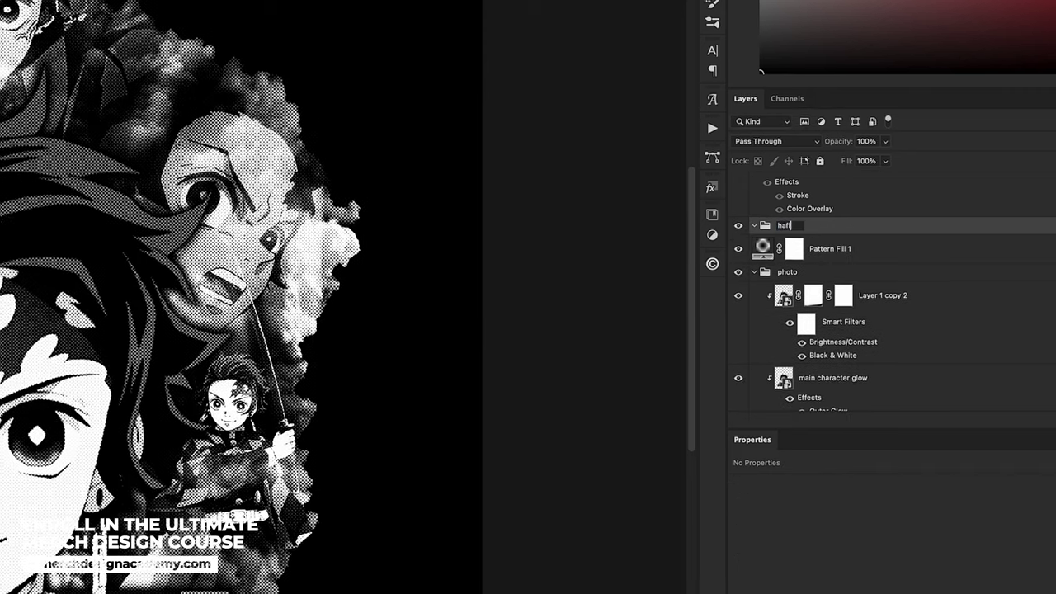
pyautogui.press('BackSpace')
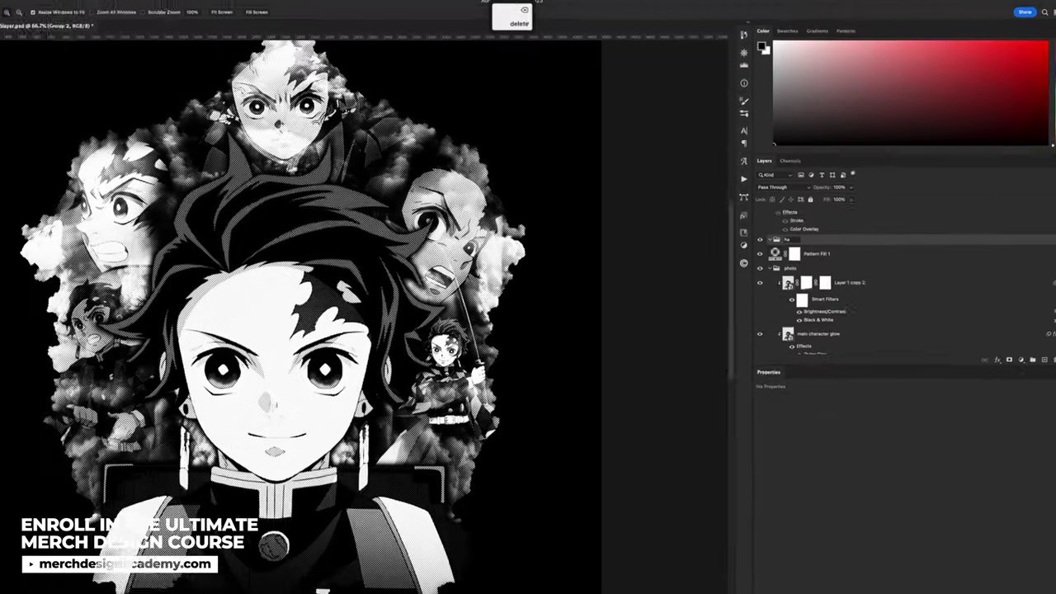
pyautogui.click(827, 242)
pyautogui.press('BackSpace')
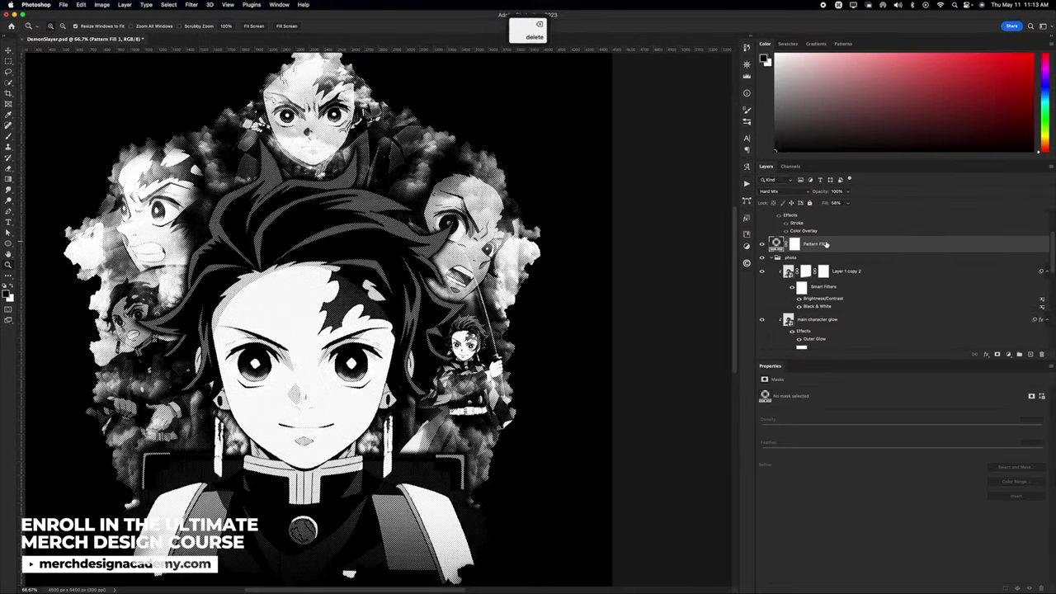
# - Clip Pattern Fill 1 to the photo group and delete the pattern layer's mask
pyautogui.keyDown('alt'); pyautogui.click(783, 250); pyautogui.keyUp('alt')
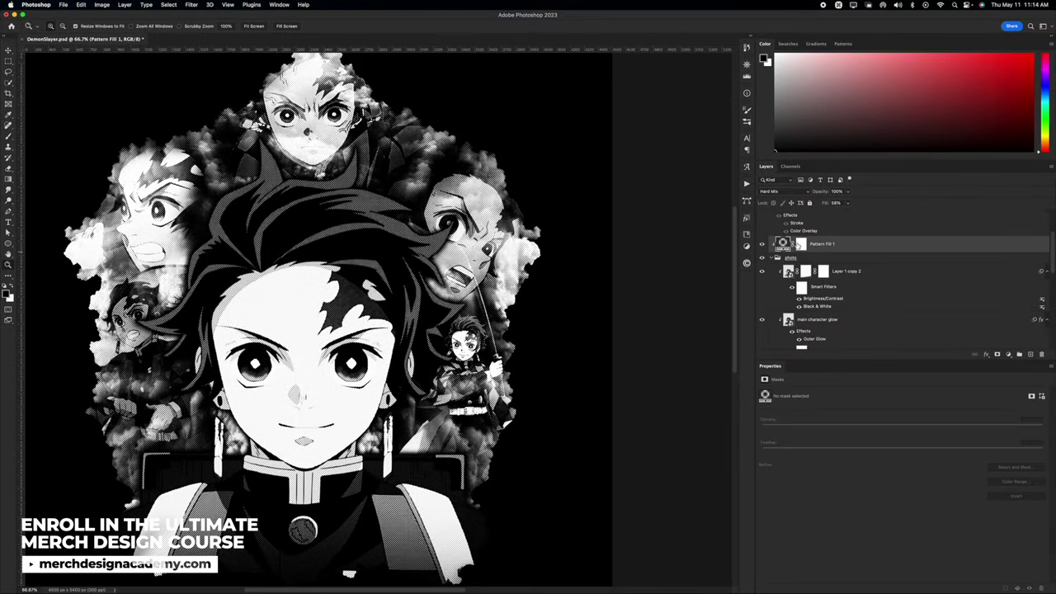
pyautogui.rightClick(800, 244)
pyautogui.click(878, 274)
# - Add a Levels adjustment above the pattern fill with shadows 22 and midtones 1.94, and compare the artwork with and without it
pyautogui.click(1008, 354)
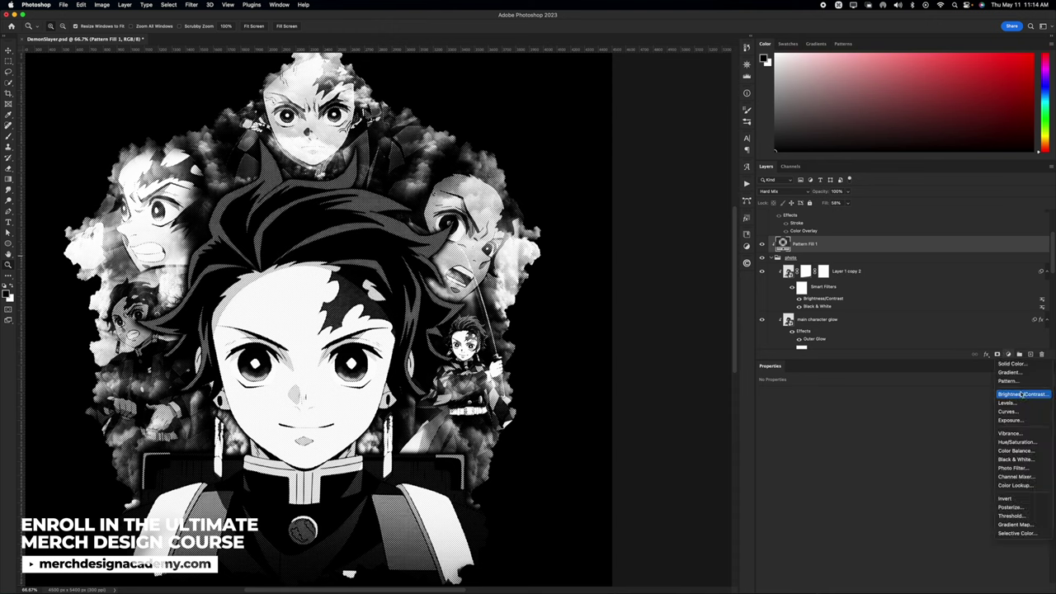
pyautogui.click(1015, 397)
pyautogui.moveTo(915, 455); pyautogui.dragTo(865, 457)
pyautogui.click(761, 244)
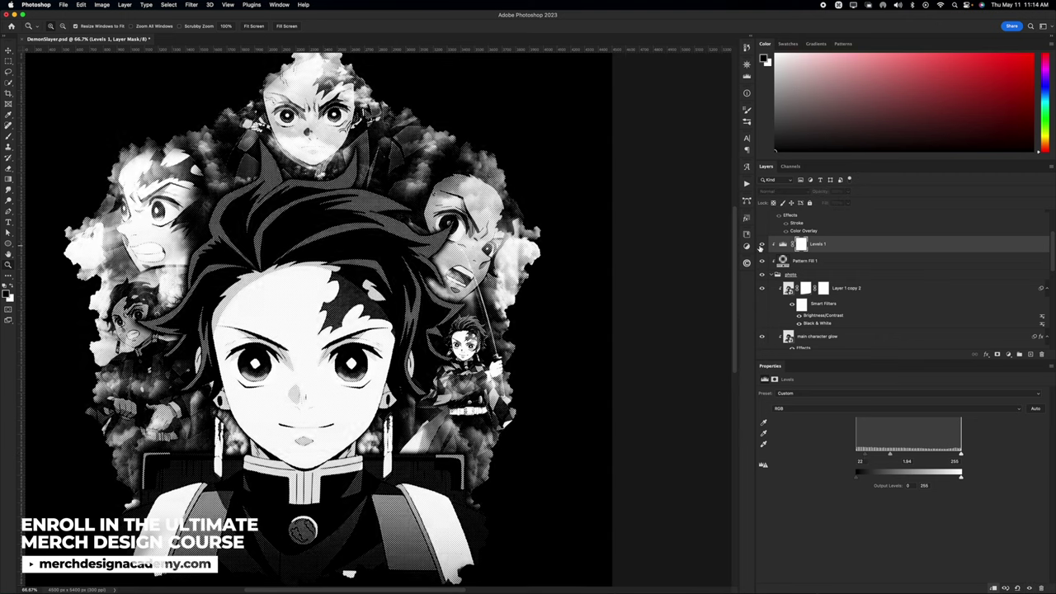
pyautogui.click(762, 244)
# - Compare the artwork with and without the halftone pattern, and raise the Fill of the Pattern Fill 1 layer
pyautogui.click(762, 261)
pyautogui.click(761, 260)
pyautogui.click(808, 262)
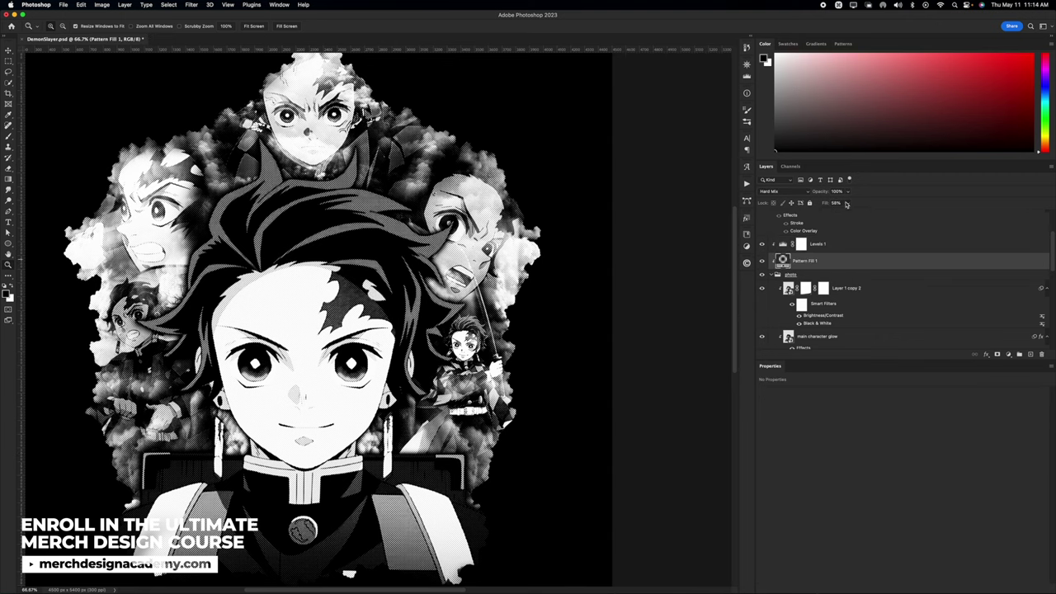
pyautogui.moveTo(846, 203); pyautogui.dragTo(861, 214)
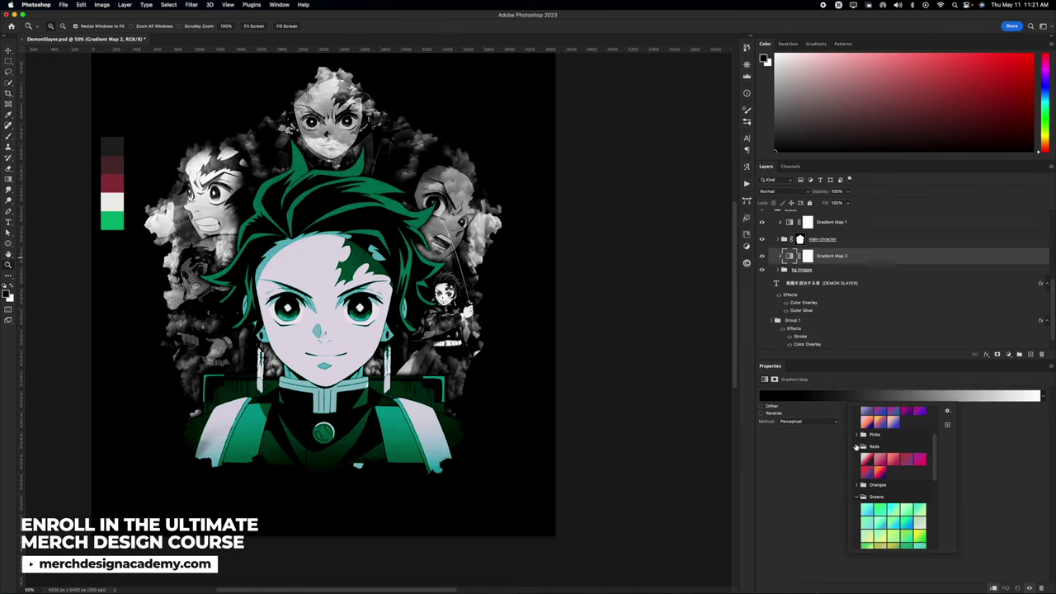
# - Give Gradient Map 2 over the background images the first Reds preset, reverse it, and blend it as Soft Light
pyautogui.click(868, 460)
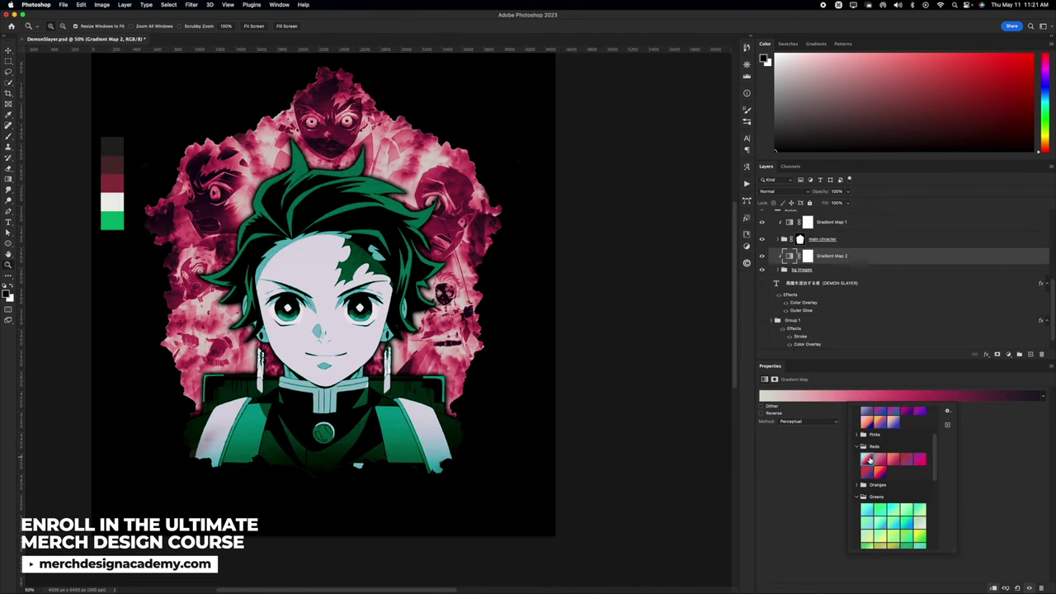
pyautogui.click(760, 412)
pyautogui.click(780, 192)
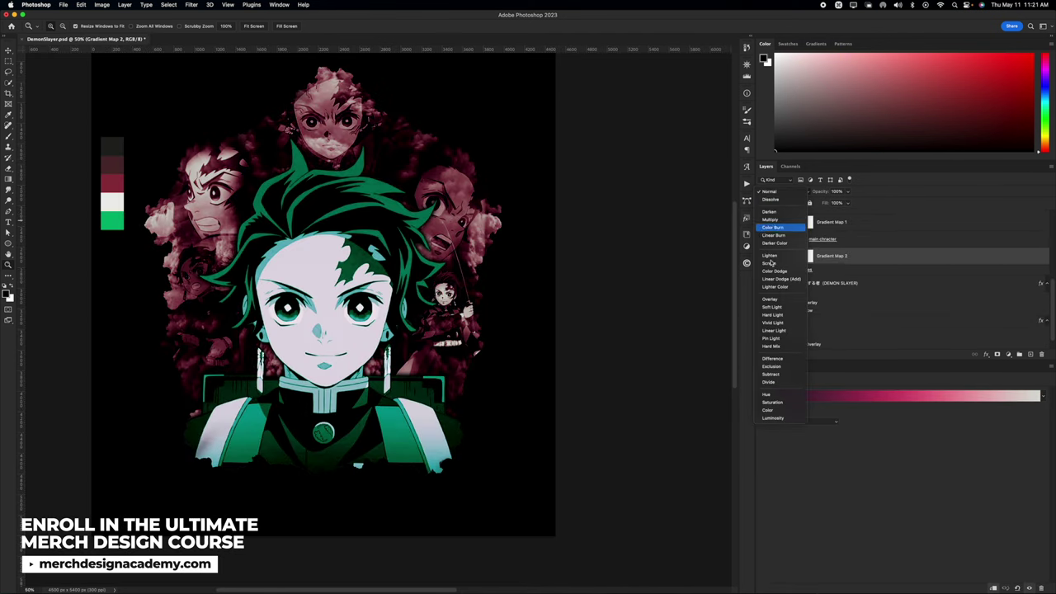
pyautogui.click(771, 306)
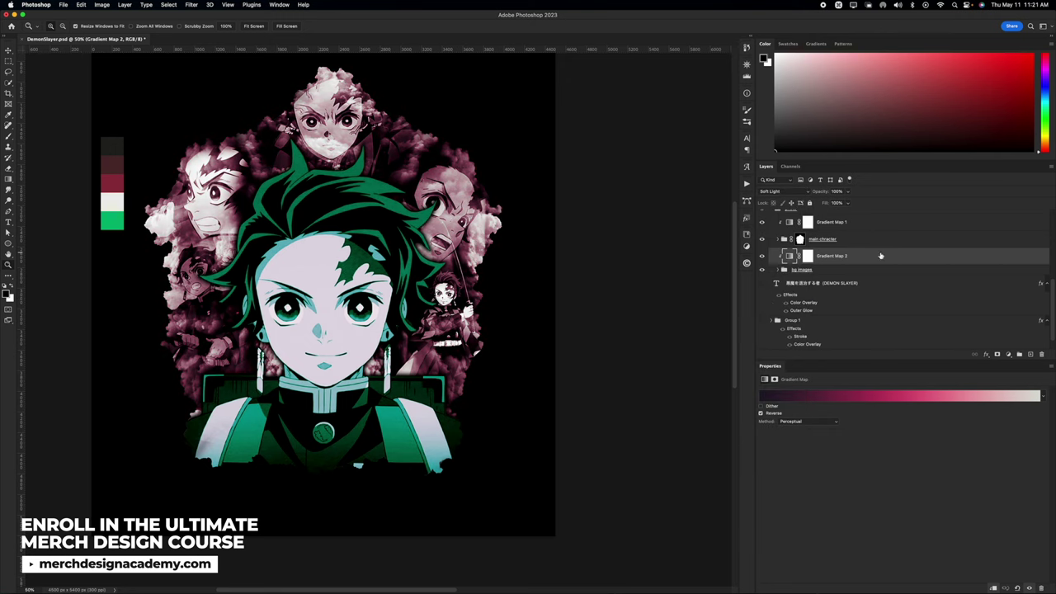
# - Edit the gradient of Gradient Map 2 and recolour its light end stop to pure white
pyautogui.click(928, 401)
pyautogui.moveTo(648, 293); pyautogui.dragTo(658, 293)
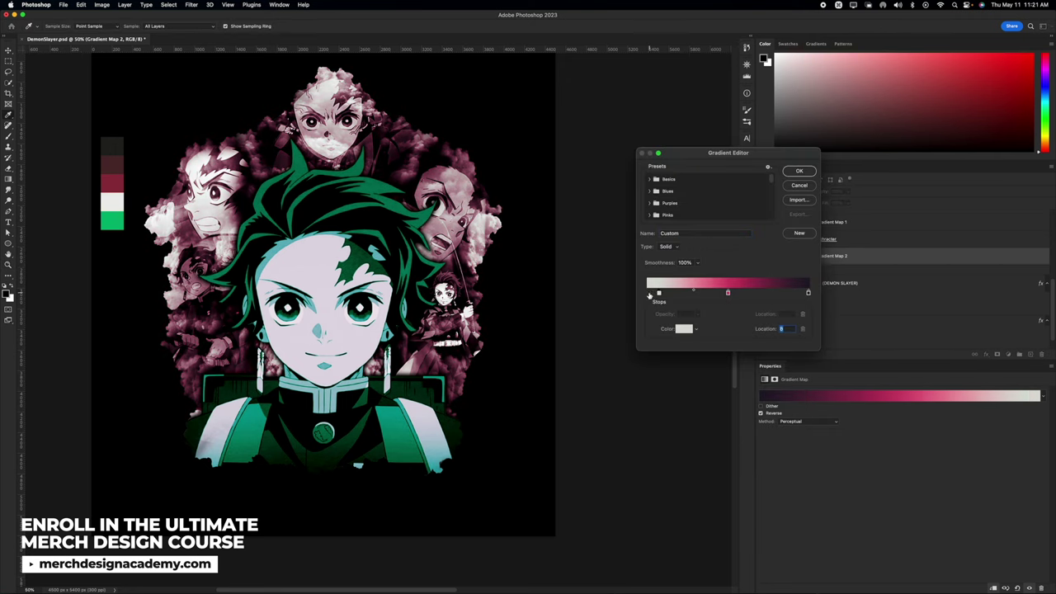
pyautogui.doubleClick(648, 293)
pyautogui.moveTo(446, 393); pyautogui.dragTo(400, 348)
pyautogui.press('Return')
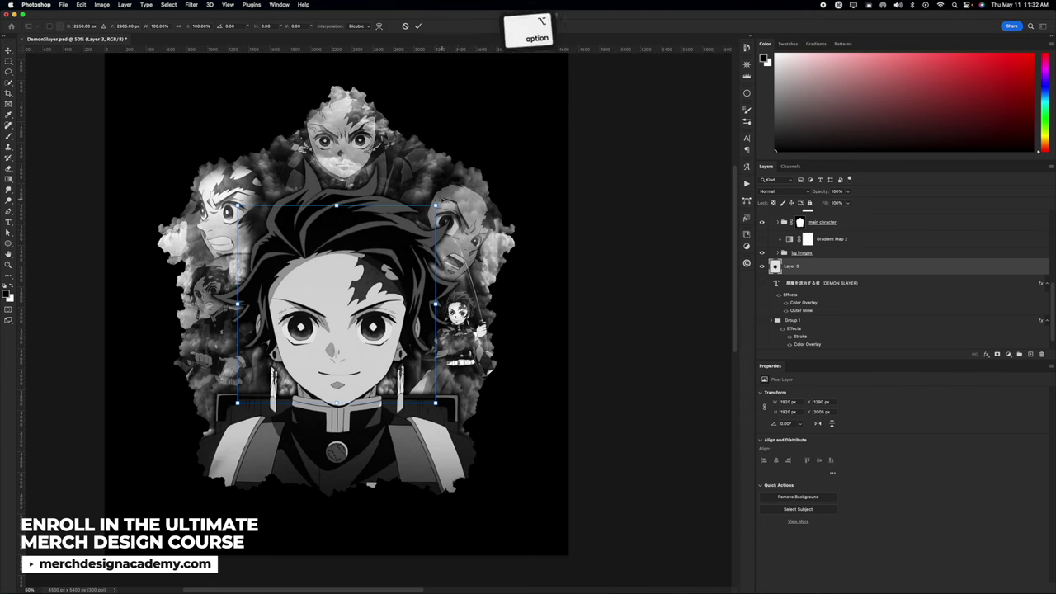
# - Enlarge the speed-lines image on Layer 3 from its centre to about 3692 px square behind the character images
pyautogui.moveTo(495, 165); pyautogui.dragTo(527, 114)
pyautogui.press('Return')
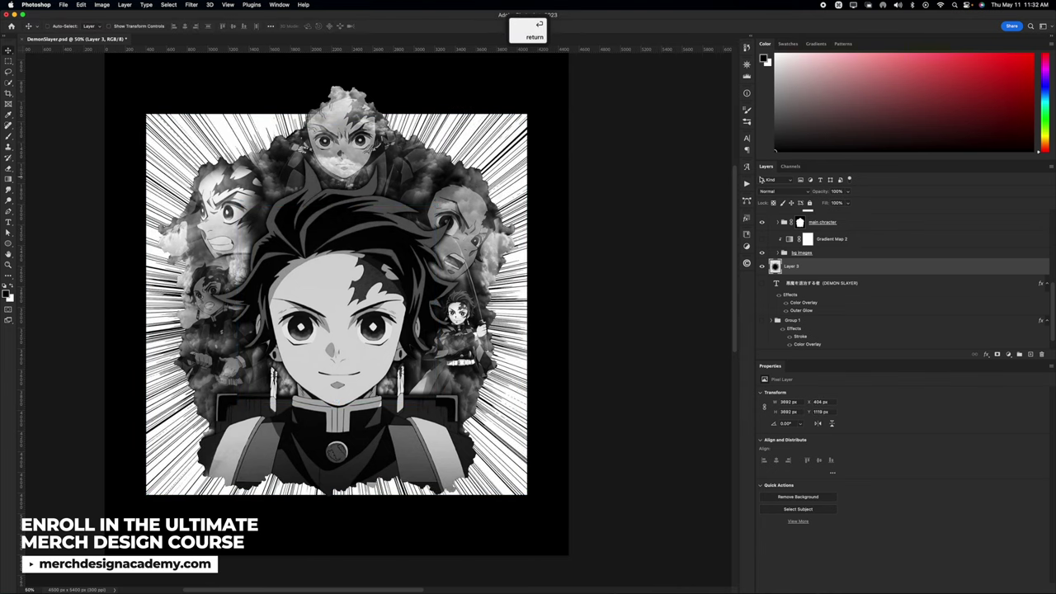
# - Invert the colours of the speed-lines image on Layer 3 and shift it straight up to about Y 987 px
pyautogui.click(774, 191)
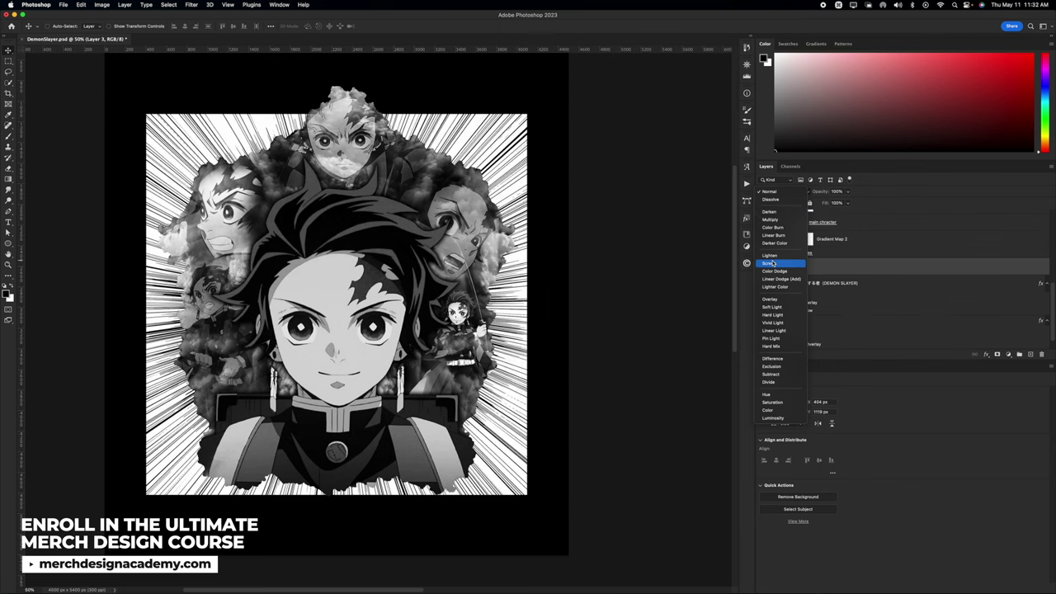
pyautogui.click(467, 181)
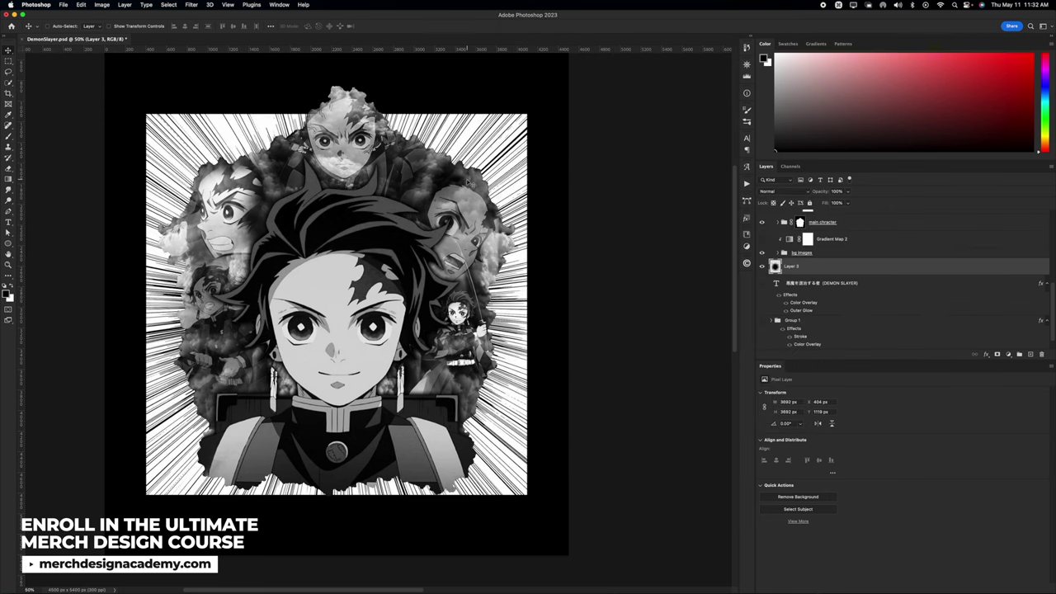
pyautogui.press('super+i')
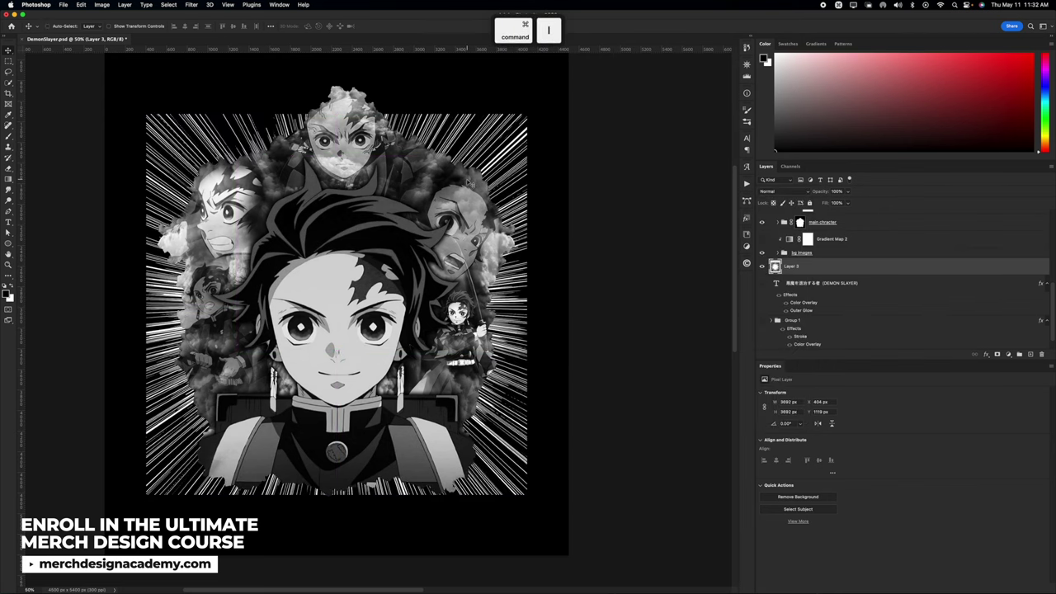
pyautogui.moveTo(415, 205); pyautogui.dragTo(417, 191)
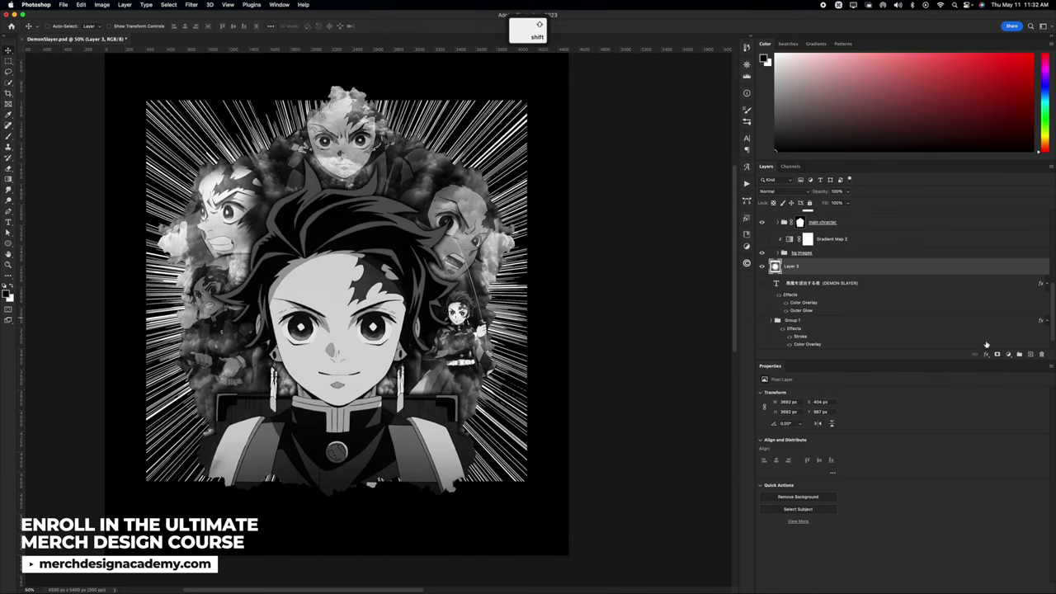
# - Add a layer mask to Layer 3 and fade out the upper-right corner of the speed lines with a large soft black brush
pyautogui.click(996, 354)
pyautogui.press('b')
pyautogui.press(']')
pyautogui.press(']')
pyautogui.press(']')
pyautogui.press(']')
pyautogui.press(']')
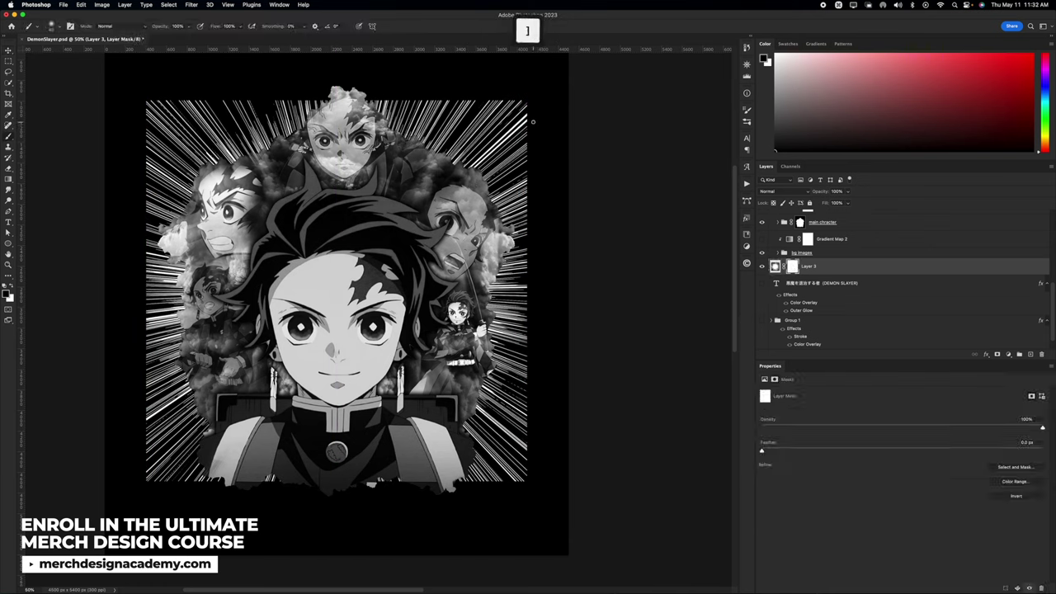
pyautogui.press(']')
pyautogui.press(']')
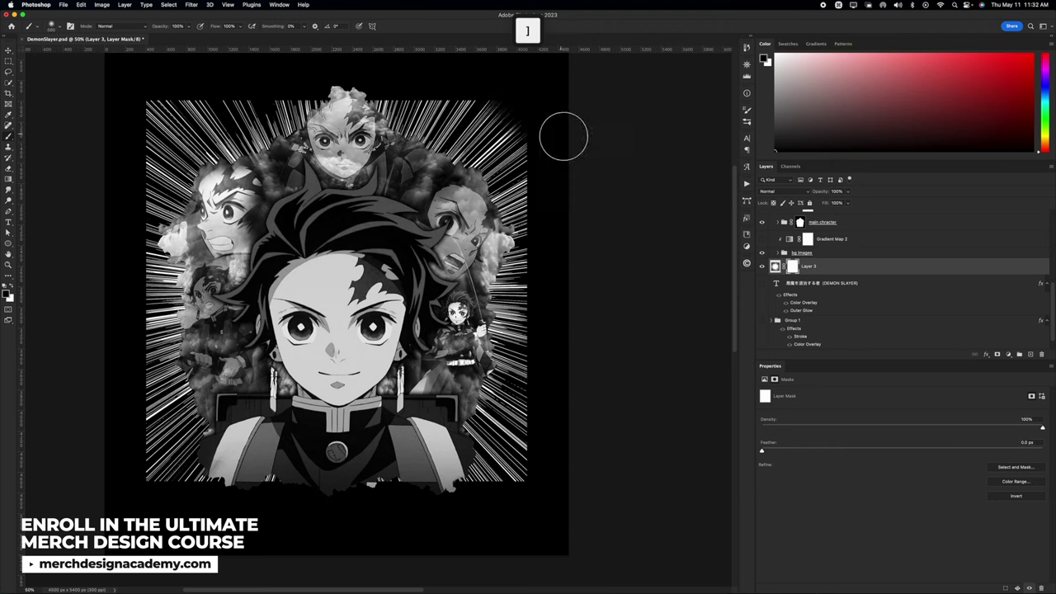
pyautogui.press('[')
pyautogui.press('[')
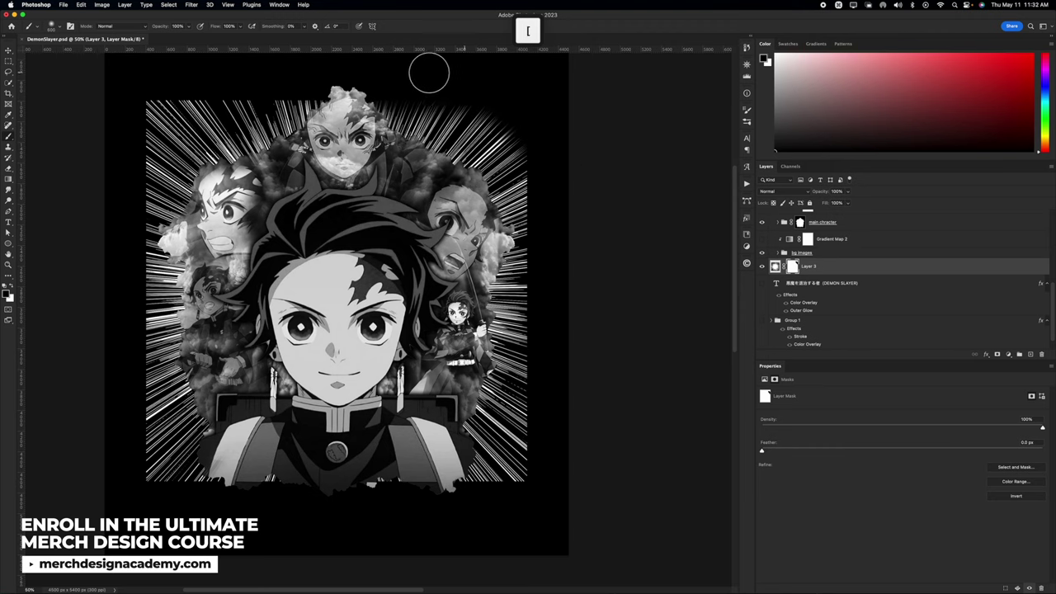
# - Fade the remaining straight edges of the speed lines on the Layer 3 mask with a larger soft black brush
pyautogui.press(']')
pyautogui.press(']')
pyautogui.press(']')
pyautogui.moveTo(566, 176)
pyautogui.mouseDown()
pyautogui.moveTo(562, 346)
pyautogui.moveTo(539, 165)
pyautogui.moveTo(558, 124)
pyautogui.moveTo(573, 303)
pyautogui.moveTo(547, 407)
pyautogui.moveTo(575, 408)
pyautogui.moveTo(535, 468)
pyautogui.moveTo(503, 470)
pyautogui.moveTo(511, 458)
pyautogui.moveTo(528, 472)
pyautogui.moveTo(470, 504)
pyautogui.moveTo(451, 489)
pyautogui.moveTo(391, 492)
pyautogui.moveTo(315, 517)
pyautogui.moveTo(174, 492)
pyautogui.moveTo(113, 451)
pyautogui.mouseUp()
pyautogui.press(']')
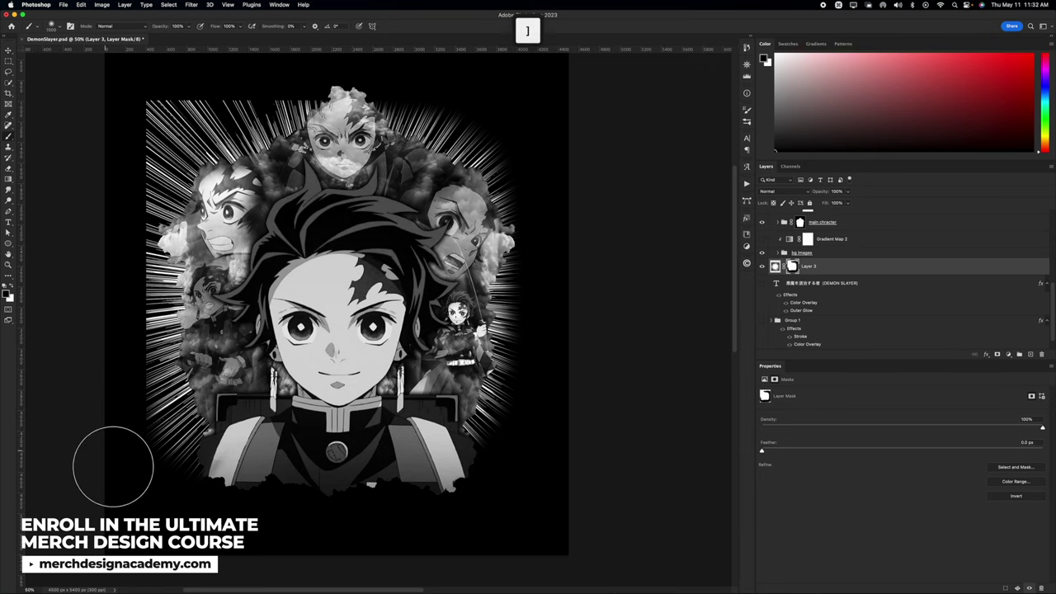
pyautogui.keyDown('shift'); pyautogui.click(107, 99); pyautogui.keyUp('shift')
pyautogui.keyDown('shift'); pyautogui.click(88, 460); pyautogui.keyUp('shift')
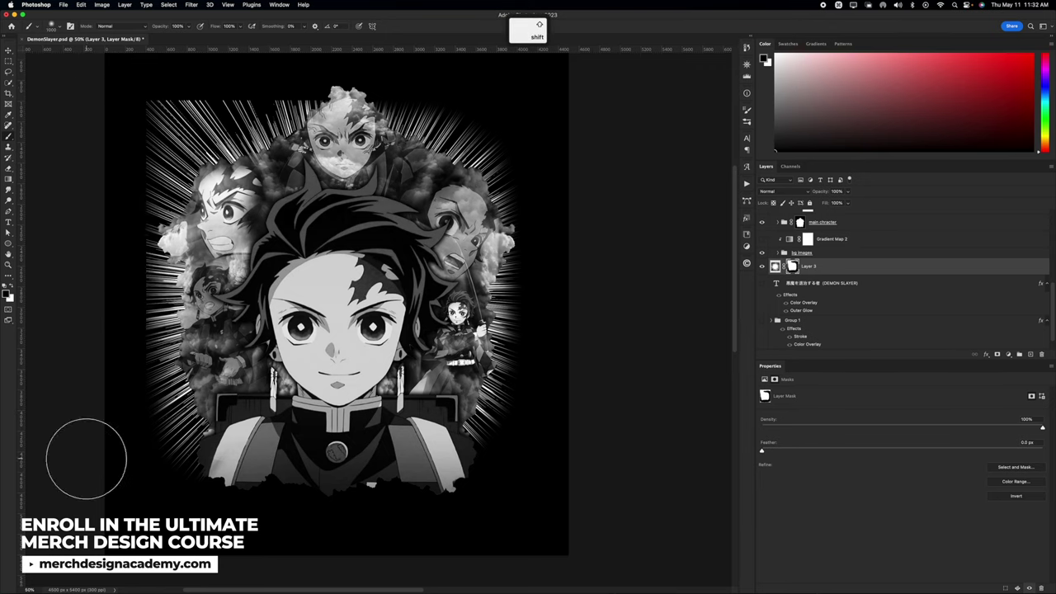
pyautogui.keyDown('shift'); pyautogui.click(78, 99); pyautogui.keyUp('shift')
pyautogui.keyDown('shift'); pyautogui.click(47, 416); pyautogui.keyUp('shift')
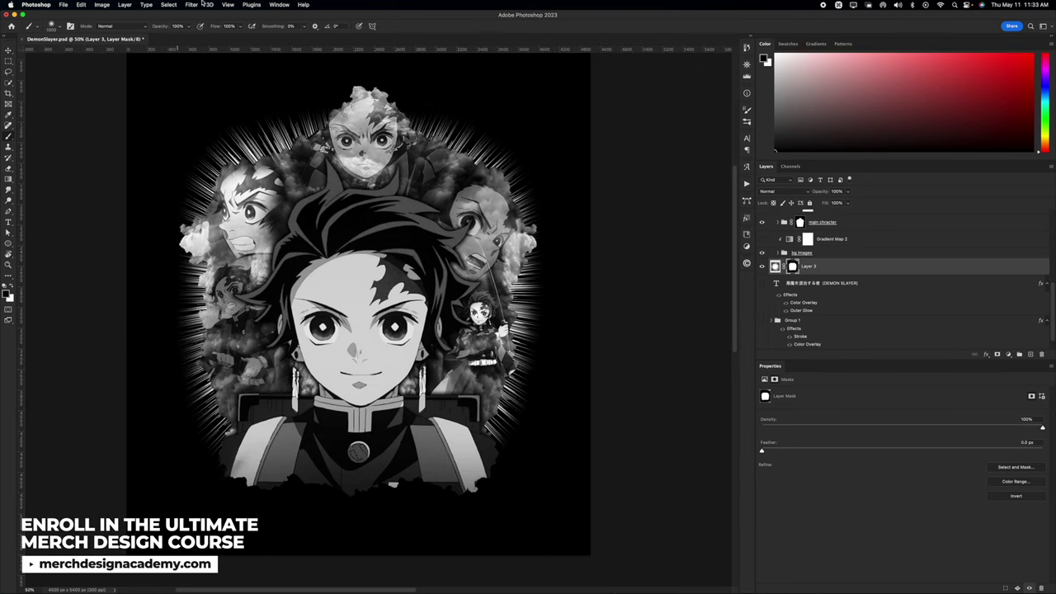
# - Apply the Filter Gallery stack to the Layer 3 mask with a lower Light/Dark Balance for the Stamp effect
pyautogui.click(192, 5)
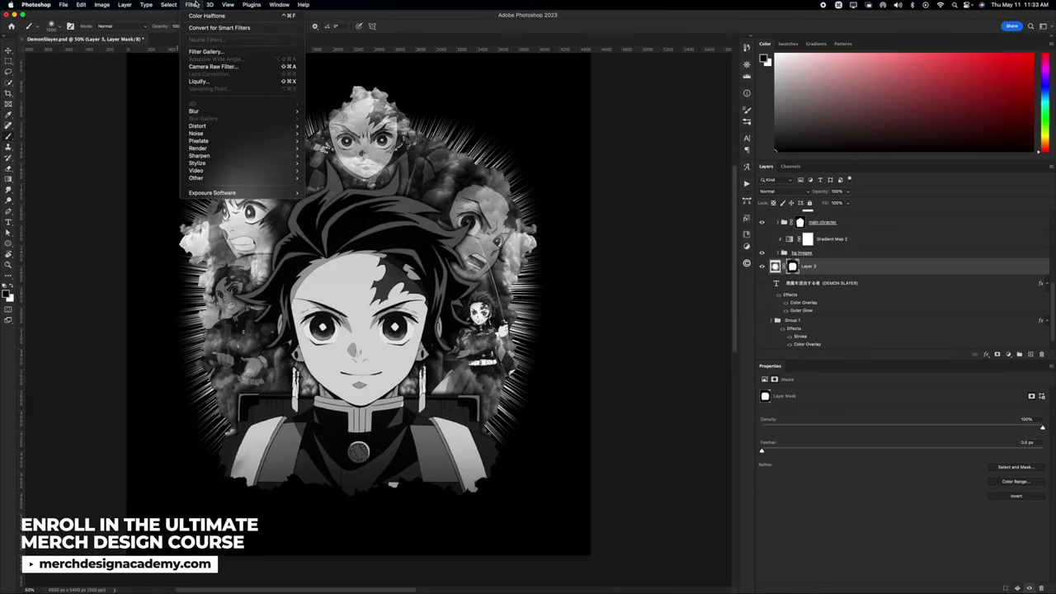
pyautogui.click(204, 51)
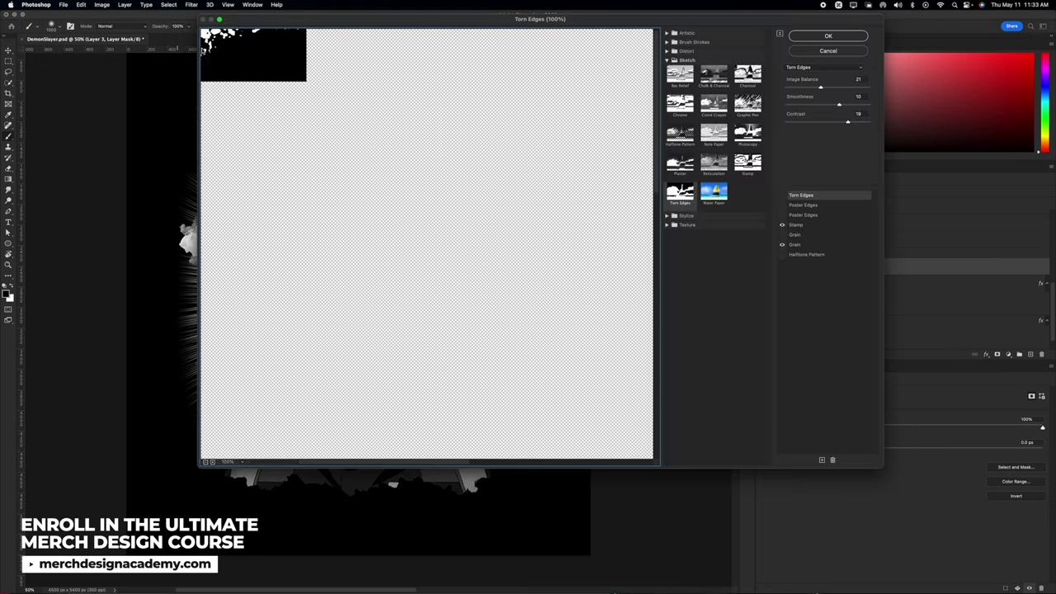
pyautogui.press('super+minus')
pyautogui.press('super+minus')
pyautogui.press('super+minus')
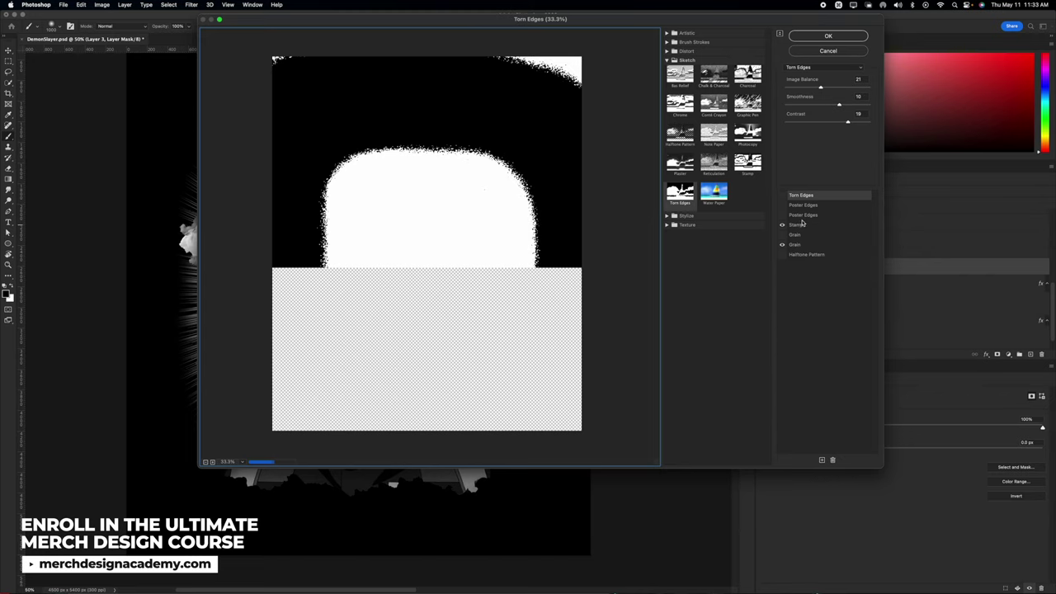
pyautogui.click(804, 224)
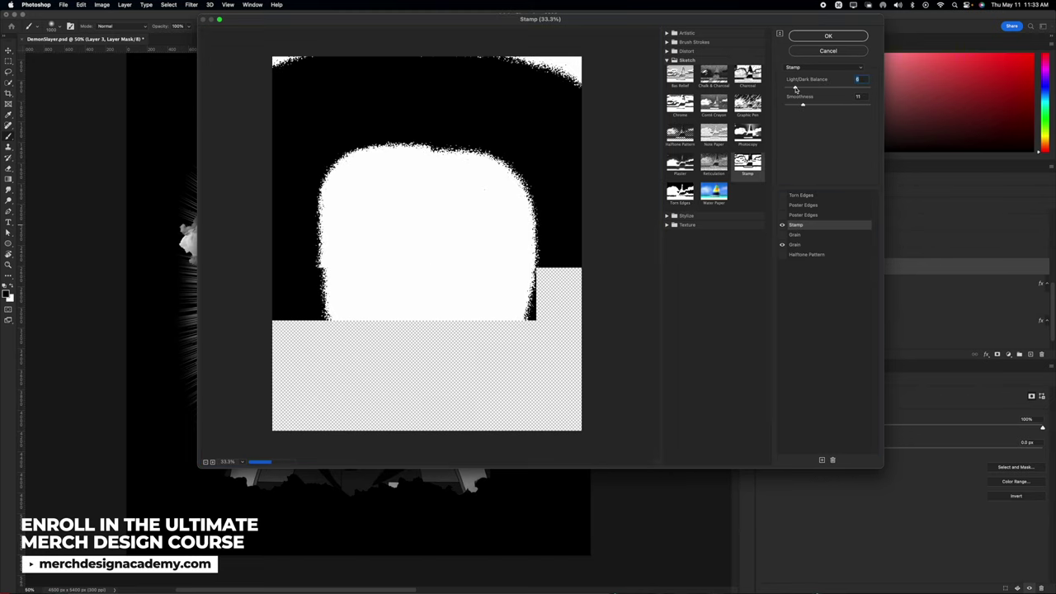
pyautogui.moveTo(796, 91); pyautogui.dragTo(779, 88)
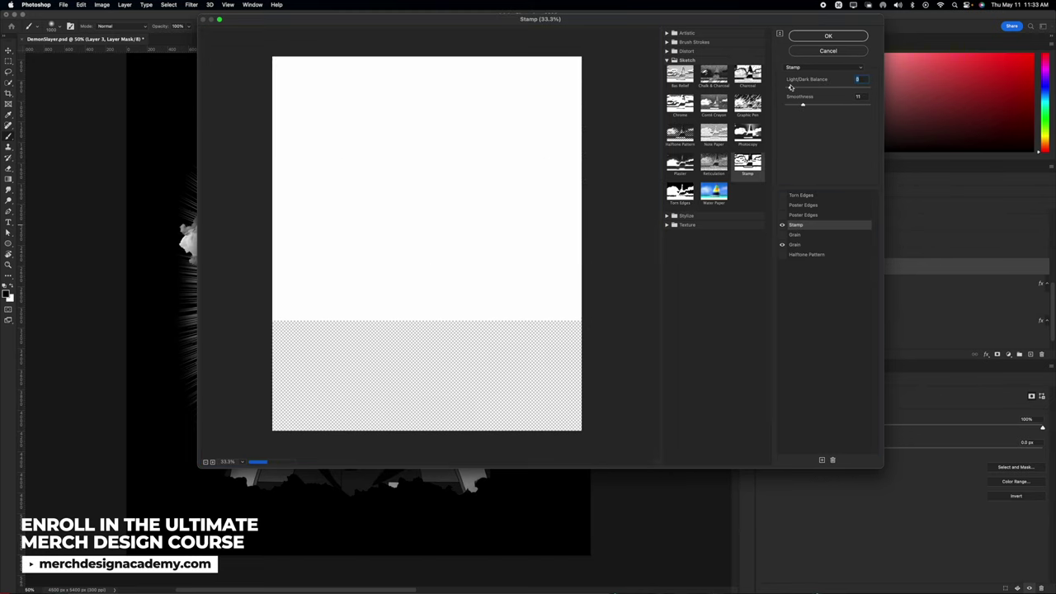
pyautogui.press('Return')
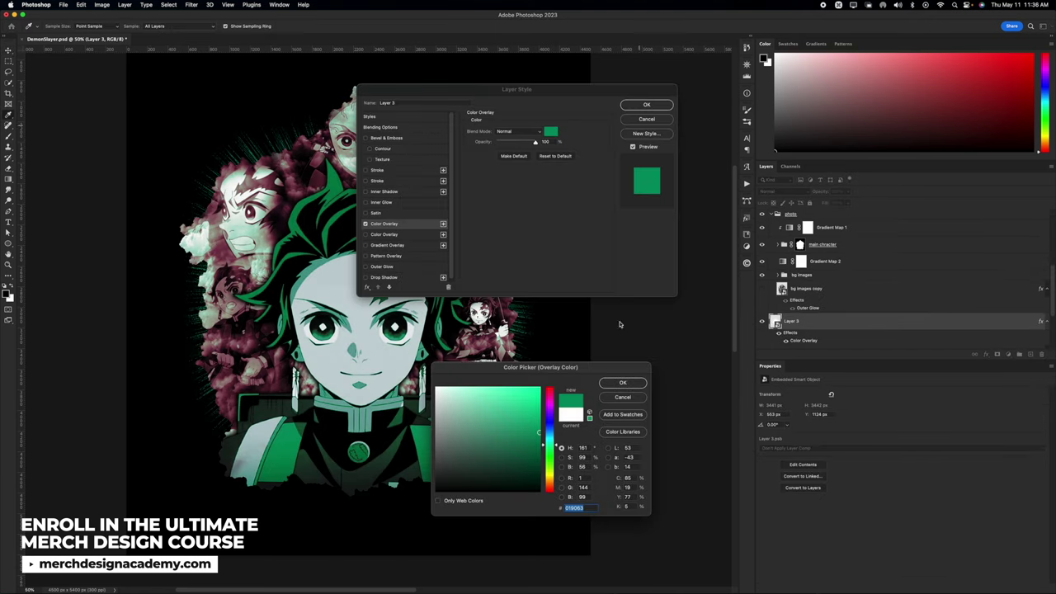
# - Apply a Color Overlay of green #019063 to the speed lines on Layer 3
pyautogui.click(623, 383)
pyautogui.click(656, 105)
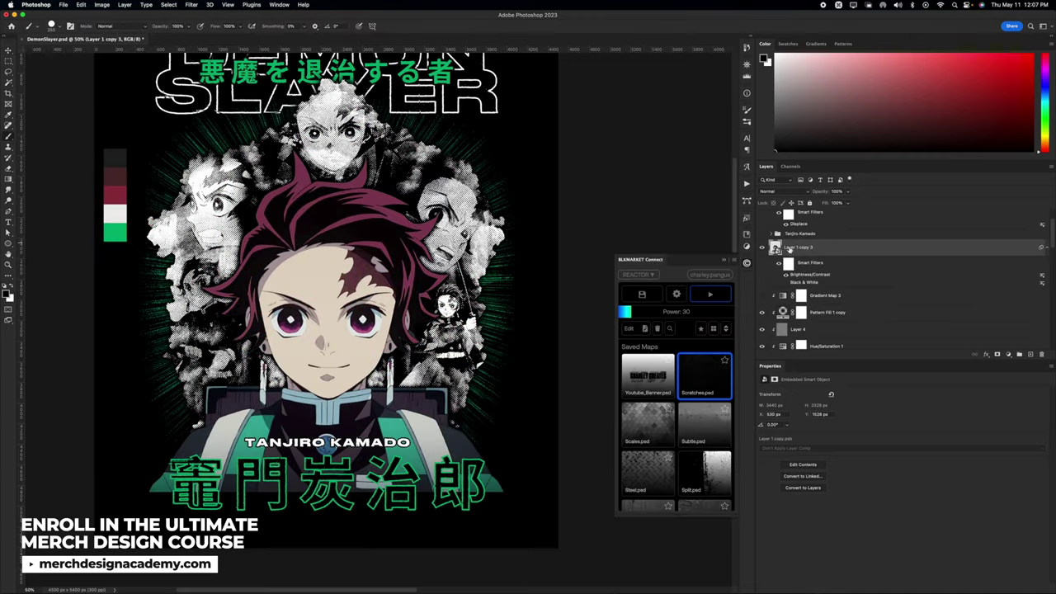
# - Convert Layer 1 copy 3 to a smart object, clipped below Gradient Map 3 in Multiply mode
pyautogui.rightClick(815, 248)
pyautogui.click(826, 255)
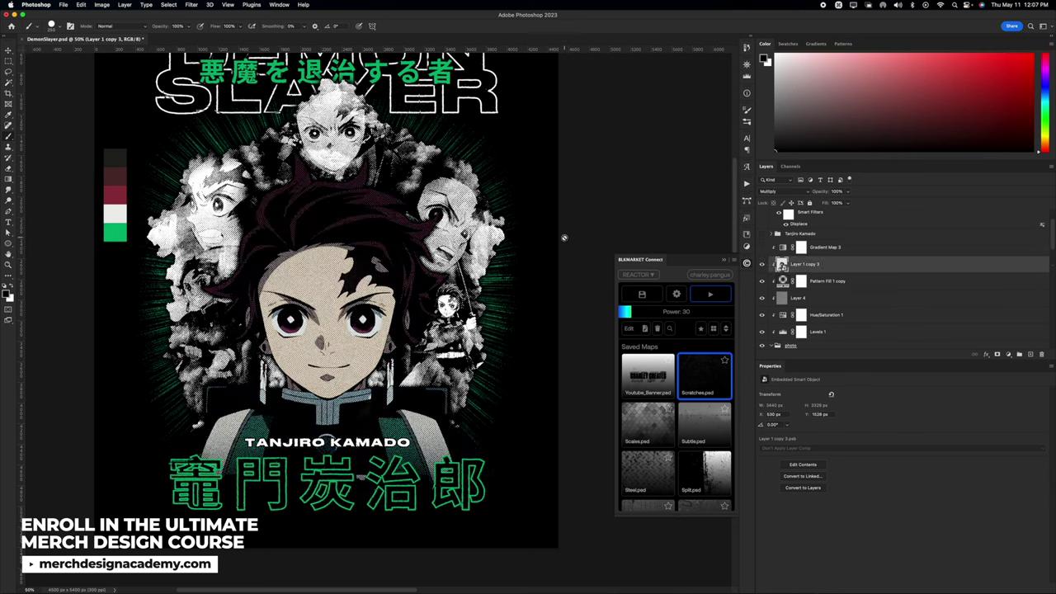
# - Apply Brightness/Contrast to Layer 1 copy 3 with Brightness 62 and Contrast 66
pyautogui.press('space')
pyautogui.moveTo(400, 246); pyautogui.dragTo(391, 270)
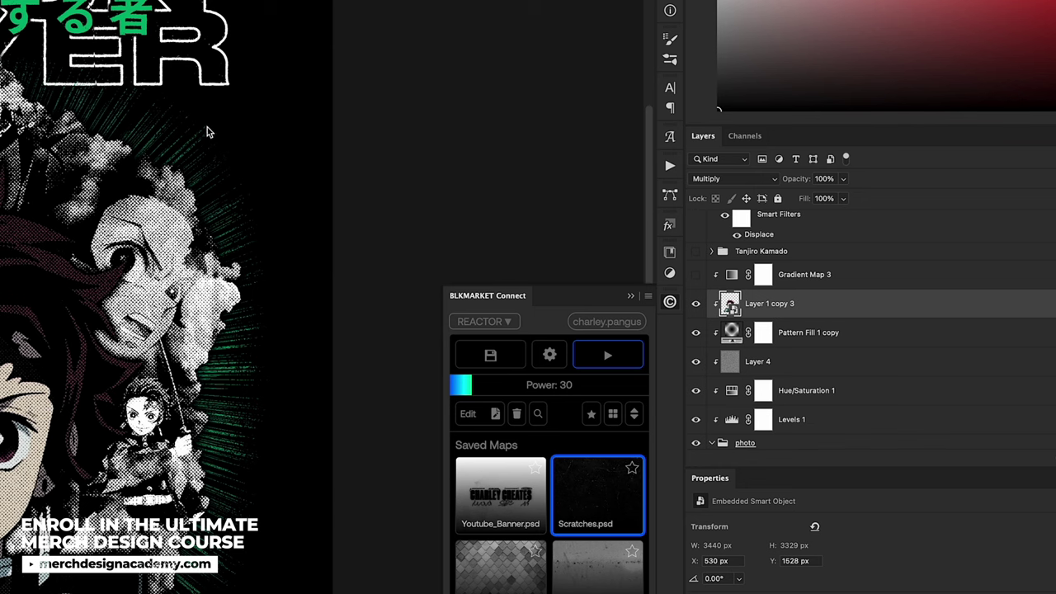
pyautogui.moveTo(260, 190); pyautogui.dragTo(289, 192)
pyautogui.moveTo(260, 223); pyautogui.dragTo(307, 233)
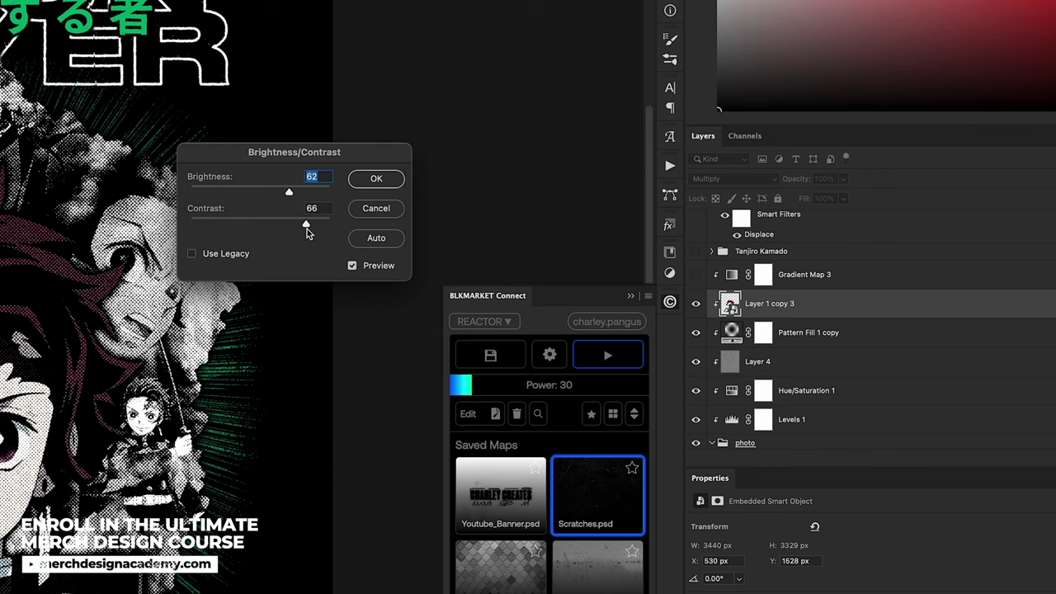
pyautogui.click(376, 178)
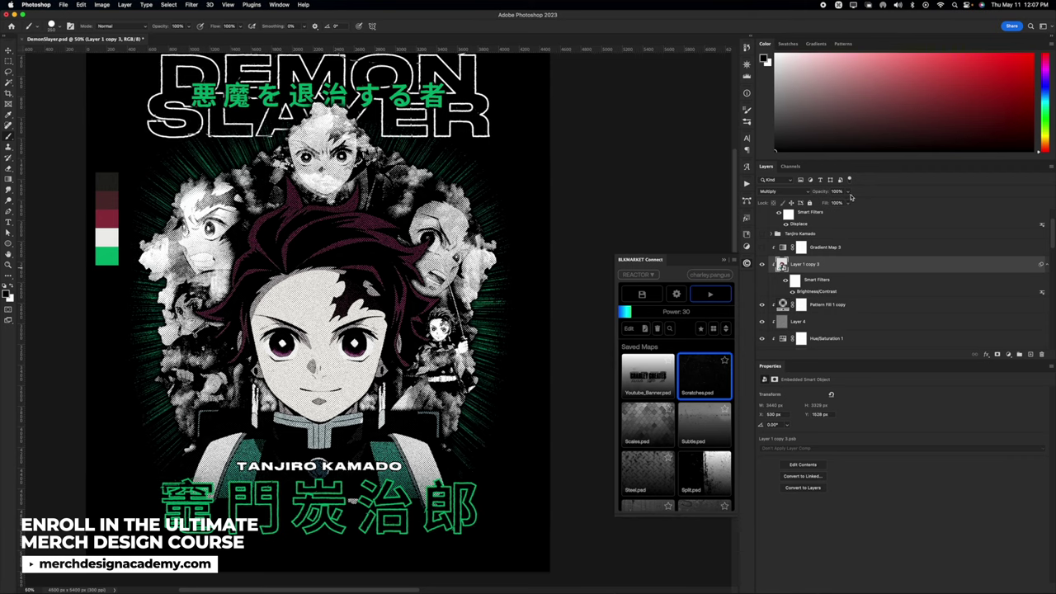
# - Desaturate Layer 1 copy 3 with a Hue/Saturation adjustment at Saturation -43
pyautogui.click(847, 202)
pyautogui.moveTo(849, 212); pyautogui.dragTo(832, 214)
pyautogui.click(102, 5)
pyautogui.moveTo(115, 28)
pyautogui.click(254, 70)
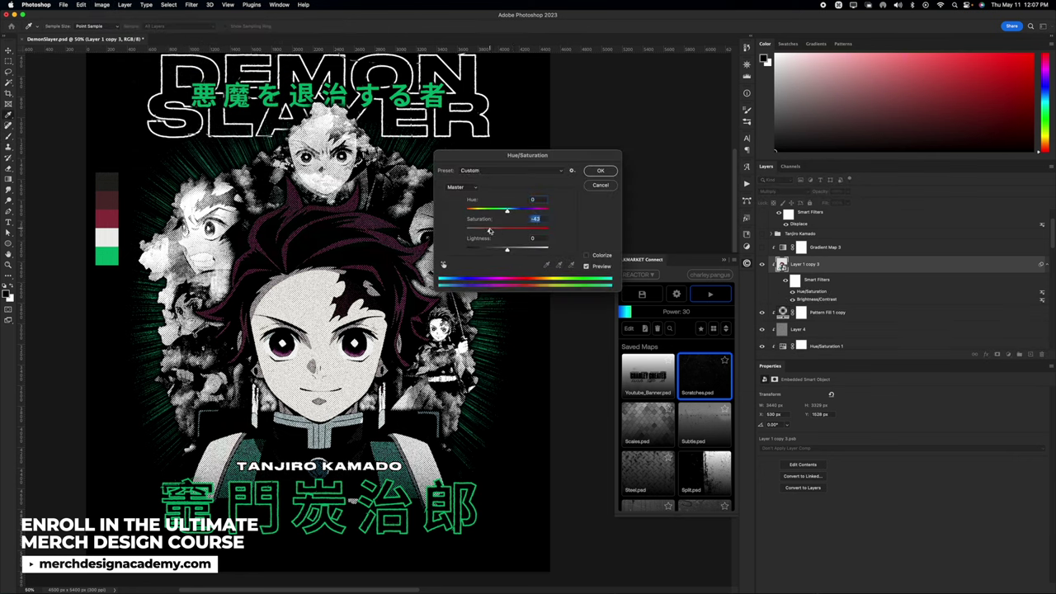
pyautogui.click(599, 171)
pyautogui.scroll(2, 811, 263)
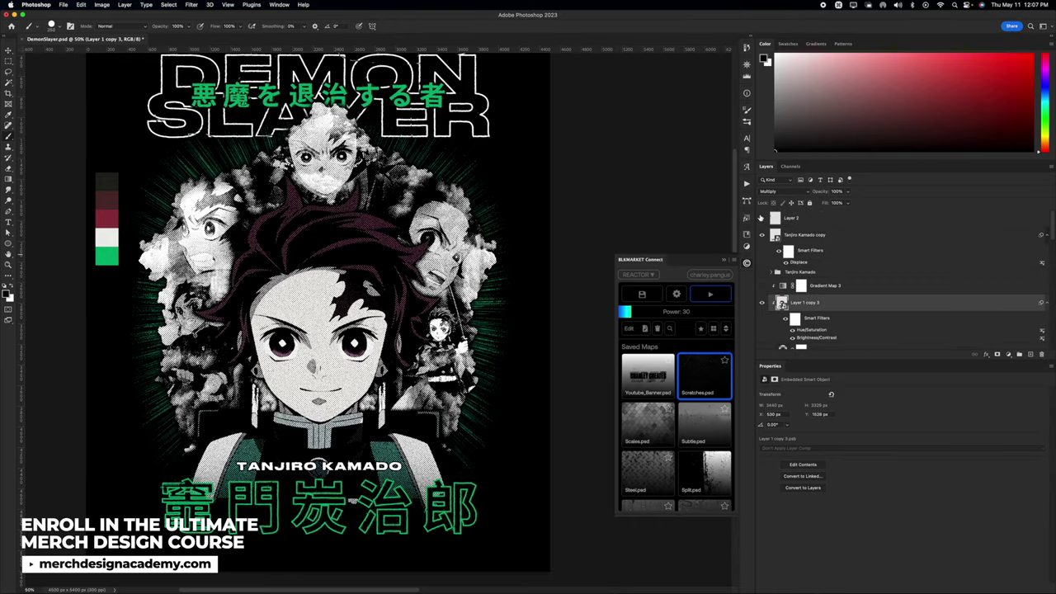